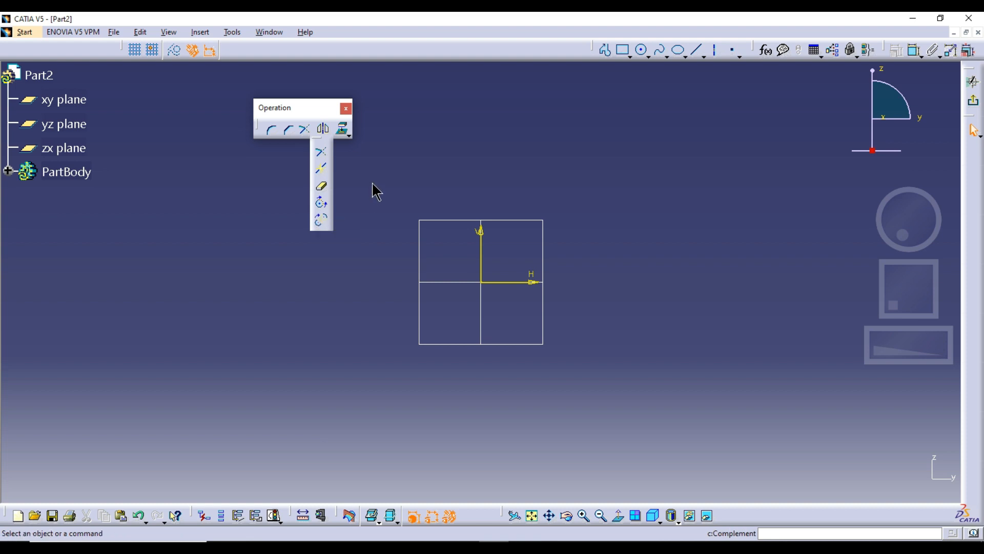
Step: Draw a centered rectangle about 215 mm wide and 177 mm high around the sketch origin
click(327, 134)
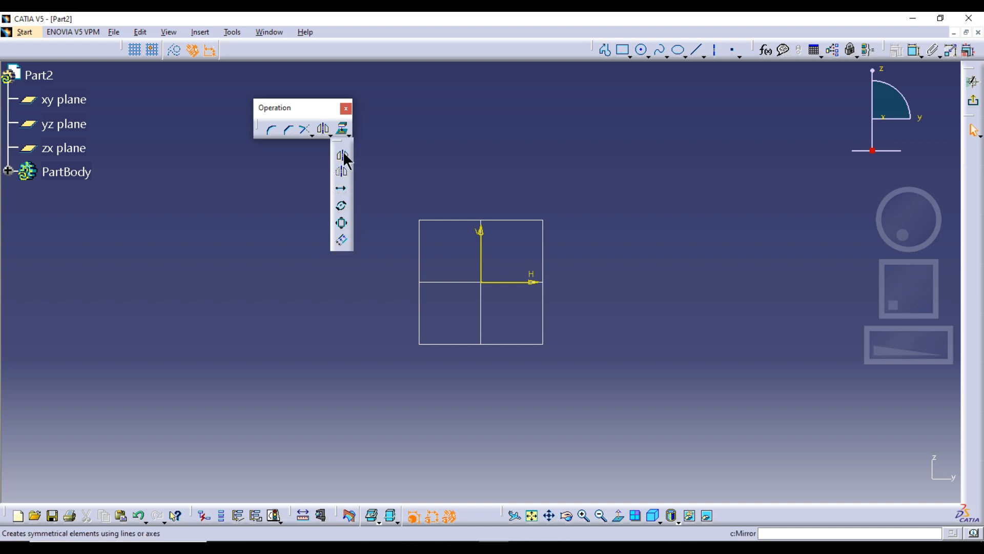
drag(308, 108, 319, 73)
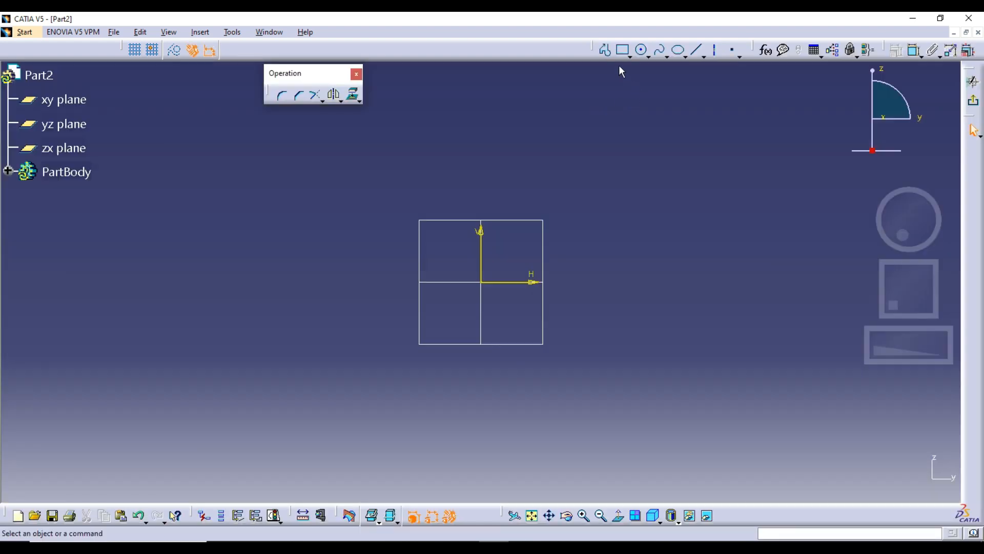
click(628, 55)
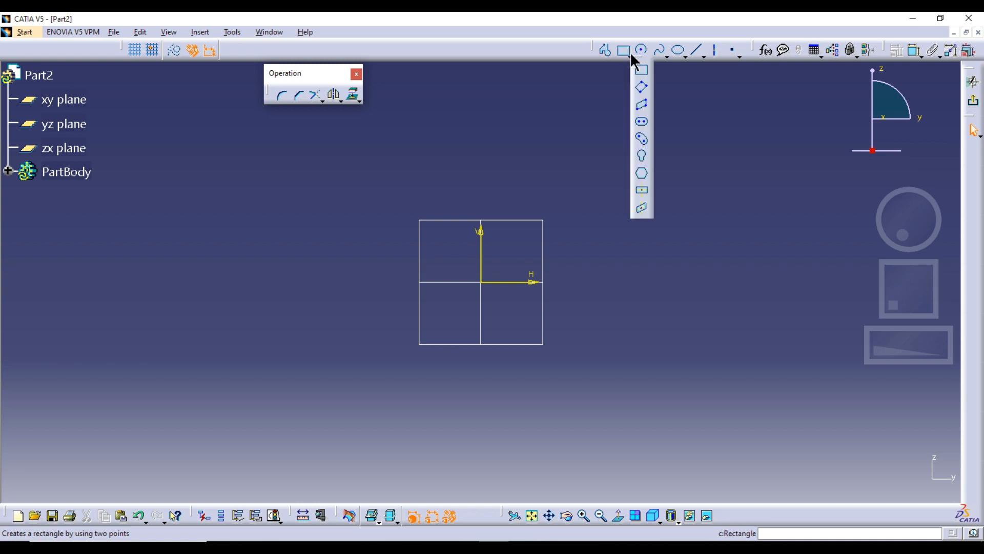
click(644, 192)
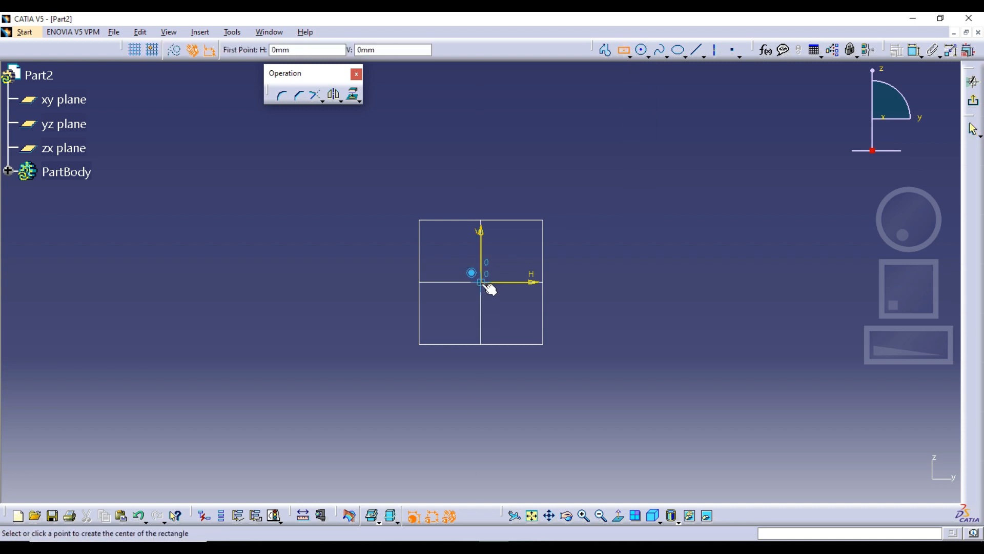
click(481, 282)
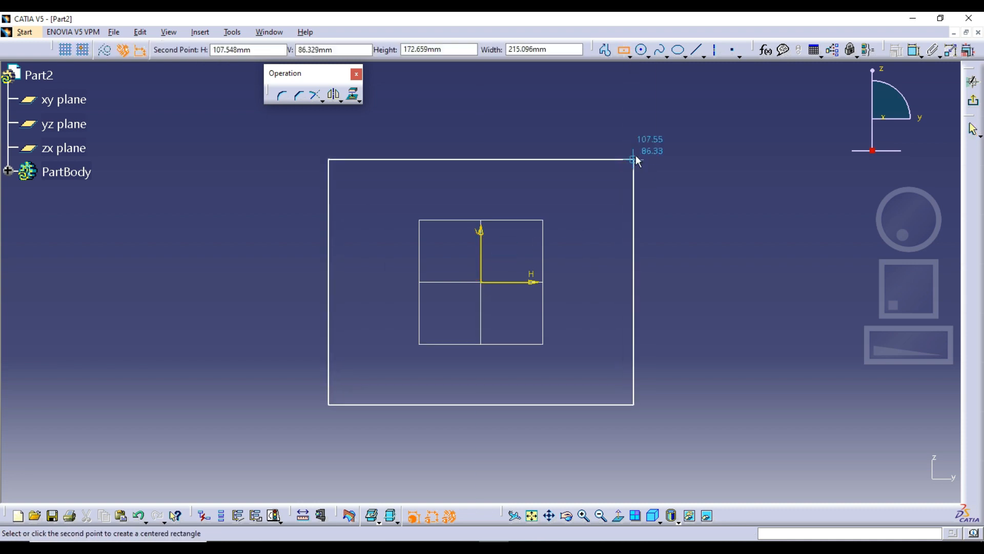
click(635, 156)
key(Escape)
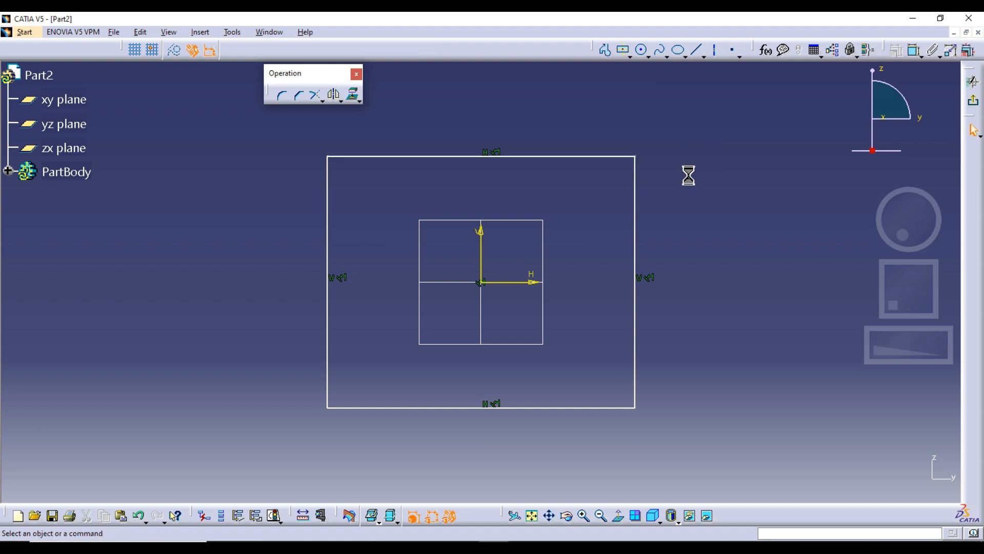
Step: Draw a circle about 28 mm in diameter inside the rectangle's upper-left corner
middle_drag(633, 74, 632, 101)
click(643, 49)
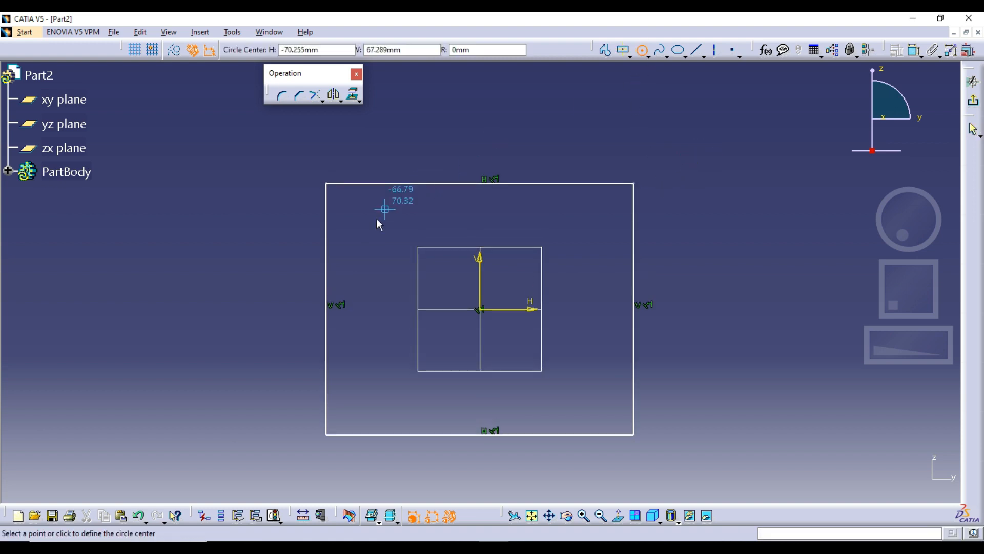
click(373, 226)
click(373, 207)
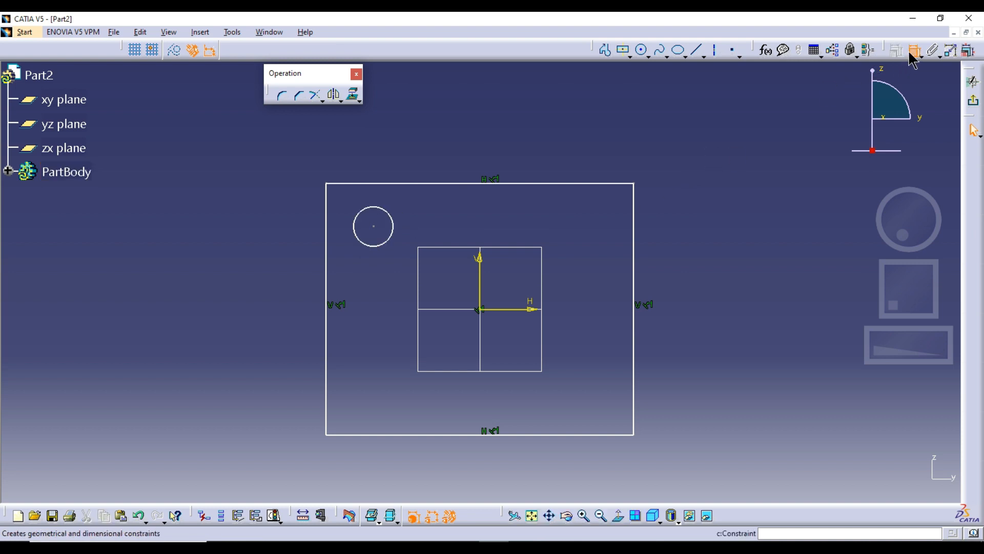
Step: Constrain the circle's center to 70 mm from the vertical axis
click(914, 50)
click(378, 228)
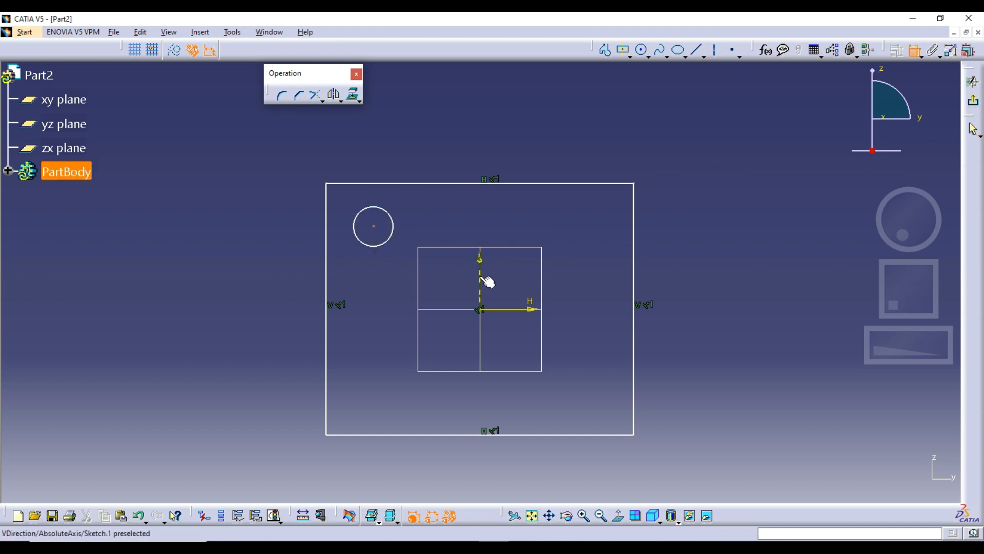
click(480, 278)
click(430, 274)
double_click(436, 270)
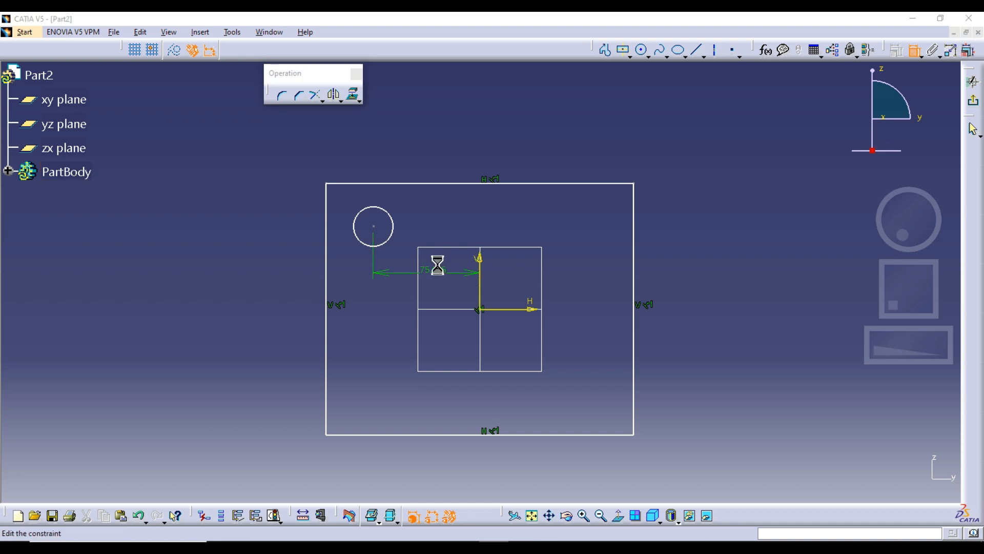
text(70)
key(Return)
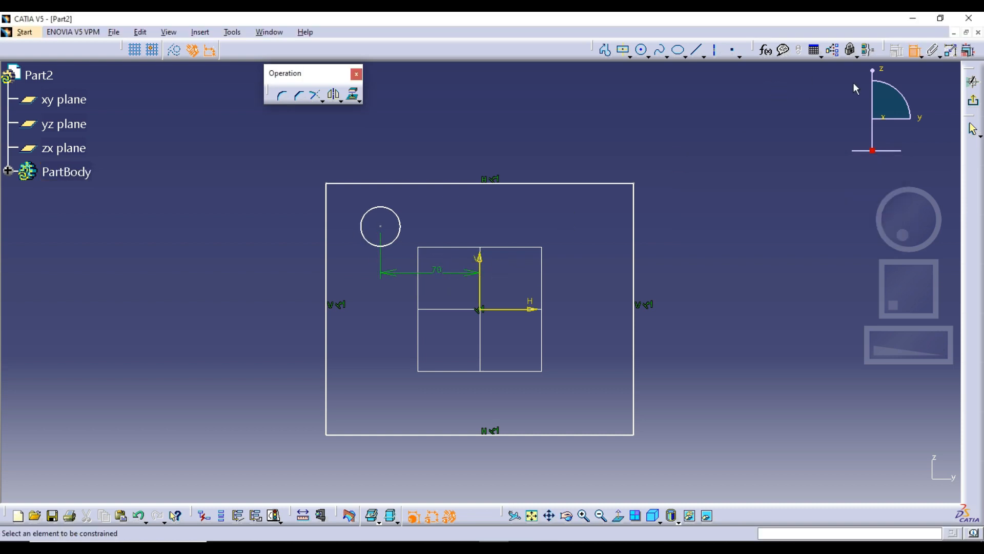
Step: Constrain the circle's center to 60 mm from the horizontal axis
click(381, 228)
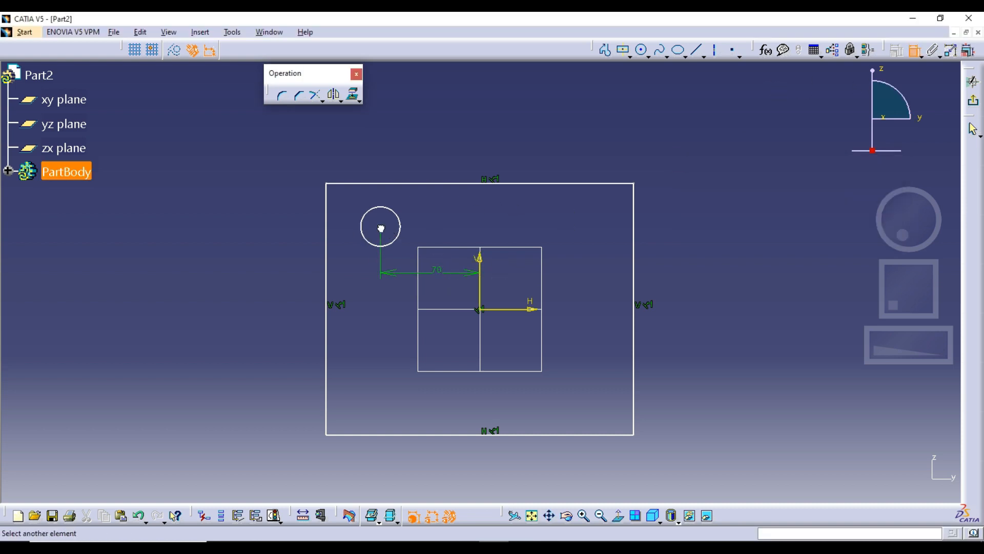
click(493, 310)
click(262, 251)
double_click(262, 254)
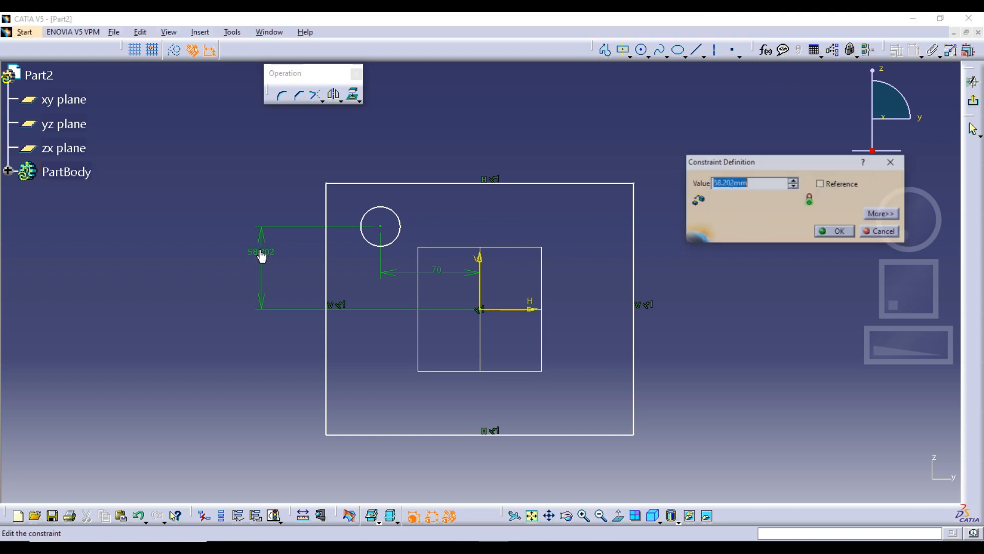
text(60)
key(Return)
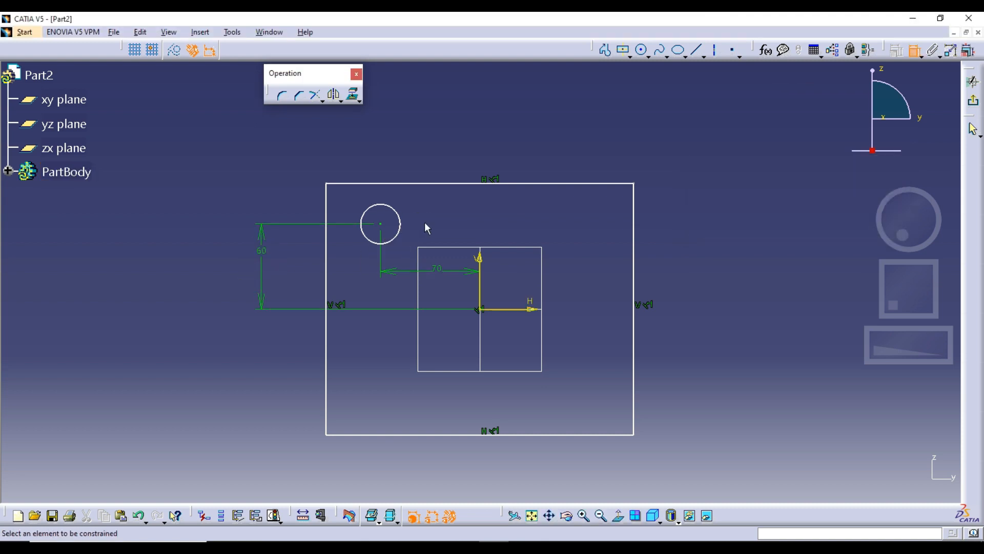
Step: Add a diameter constraint to the circle and set it to 25 mm
click(915, 51)
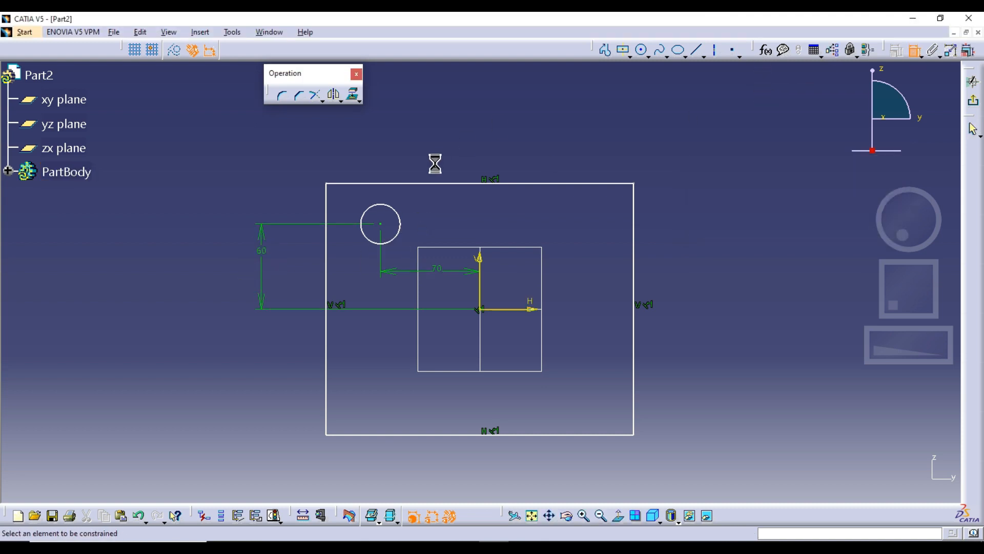
click(385, 204)
click(279, 177)
double_click(279, 176)
text(2)
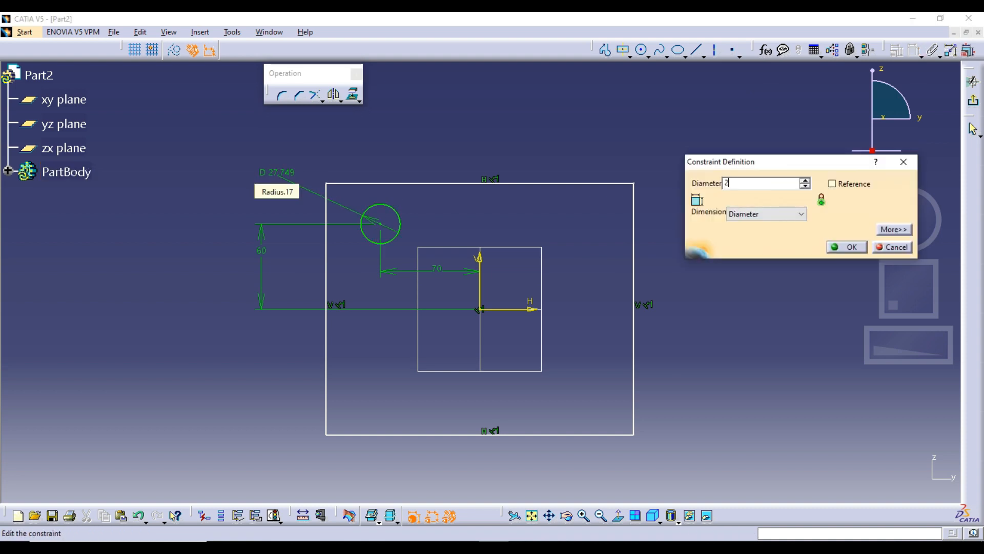
text(5mm)
key(Return)
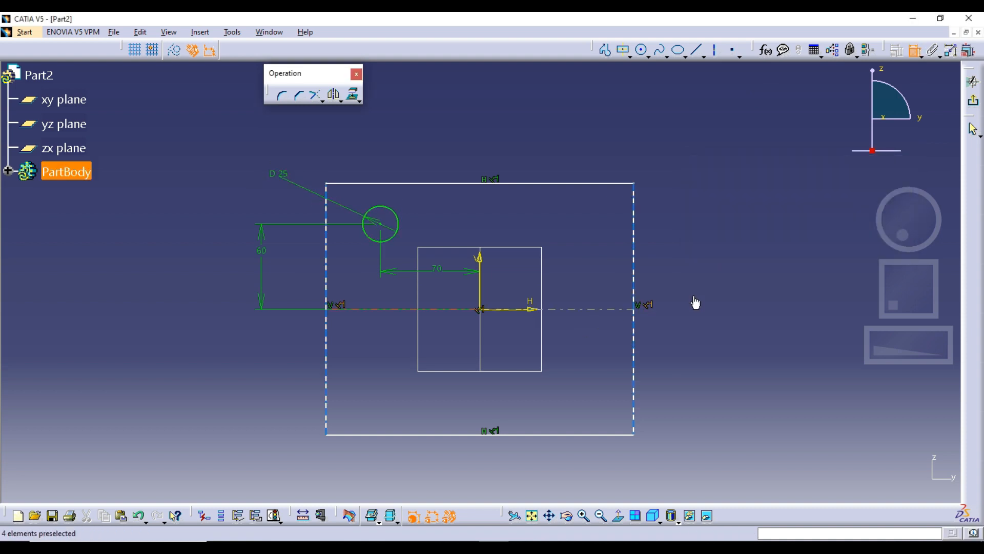
Step: Shrink the rectangle freehand by moving its left and top edges inward toward the circle
click(327, 220)
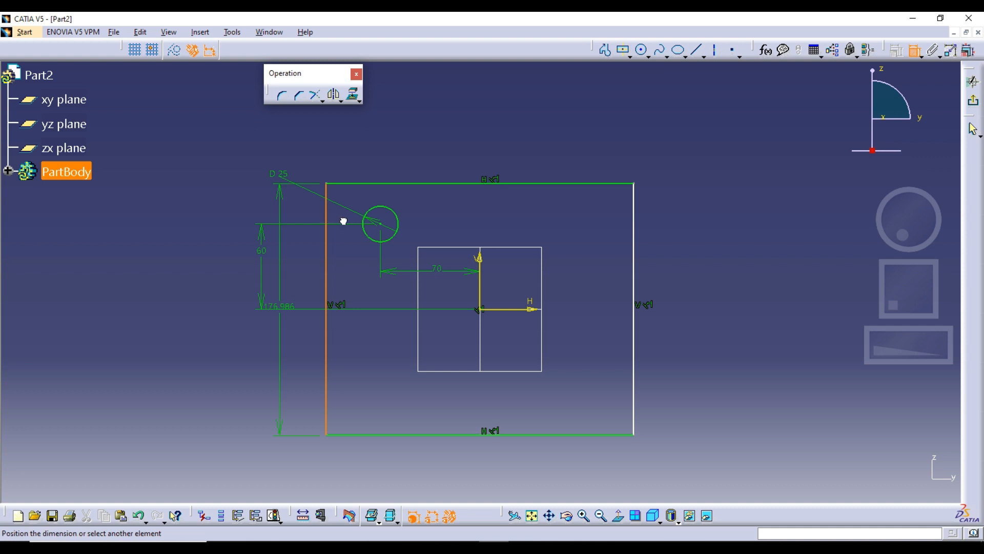
key(Escape)
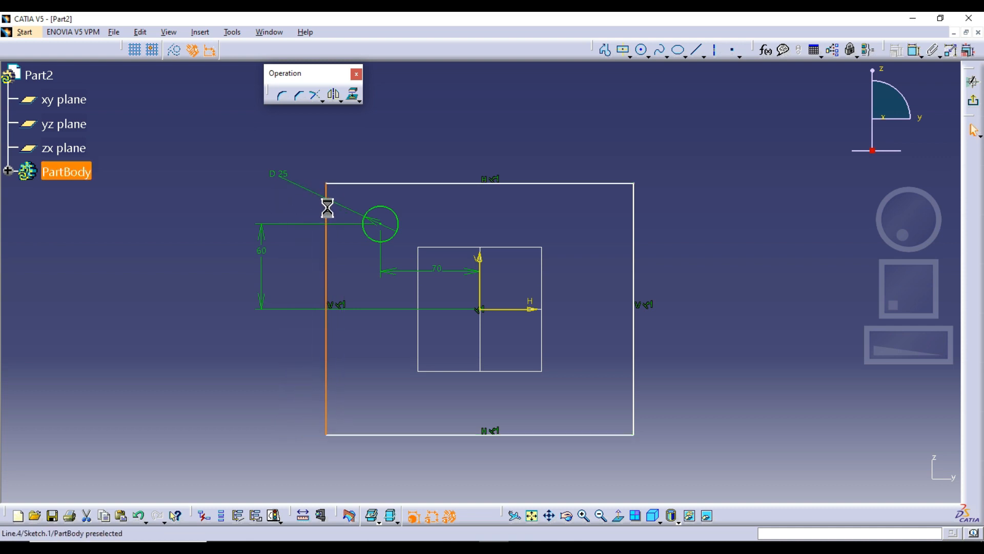
drag(327, 209, 346, 212)
drag(414, 184, 415, 193)
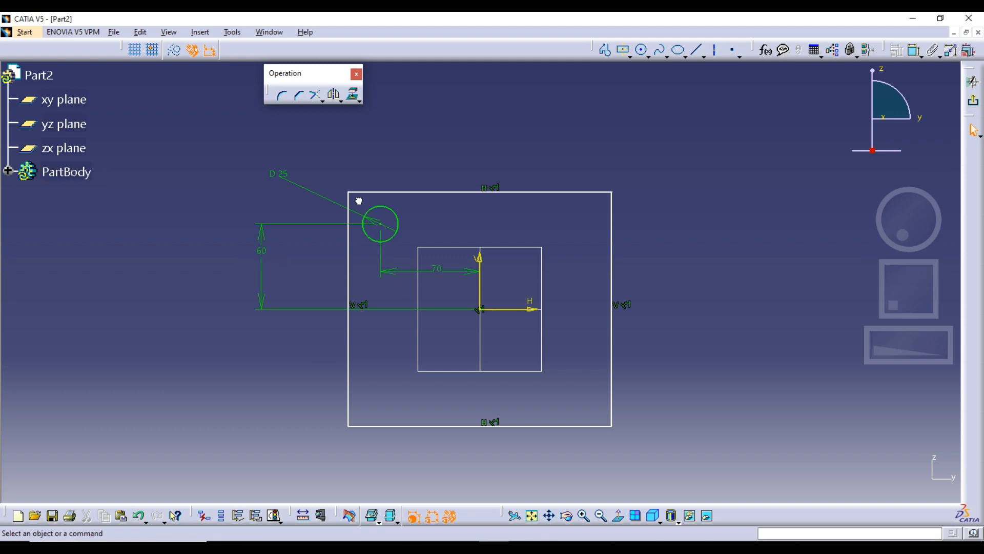
Step: Mirror the 25 mm circle about the sketch's vertical axis
drag(357, 199, 408, 244)
click(408, 244)
mouse_move(407, 243)
middle_down()
mouse_move(418, 255)
mouse_move(389, 226)
middle_up()
click(418, 255)
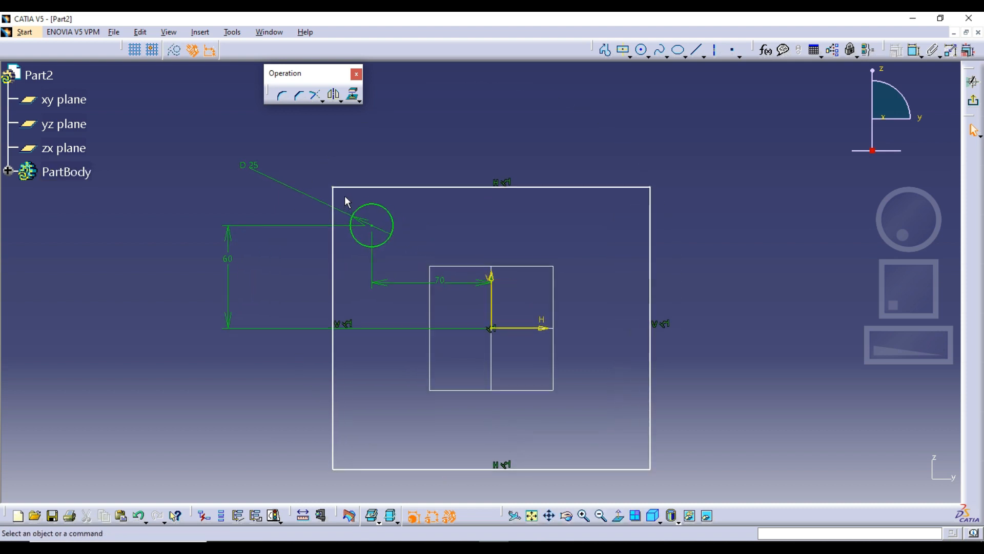
drag(346, 198, 406, 254)
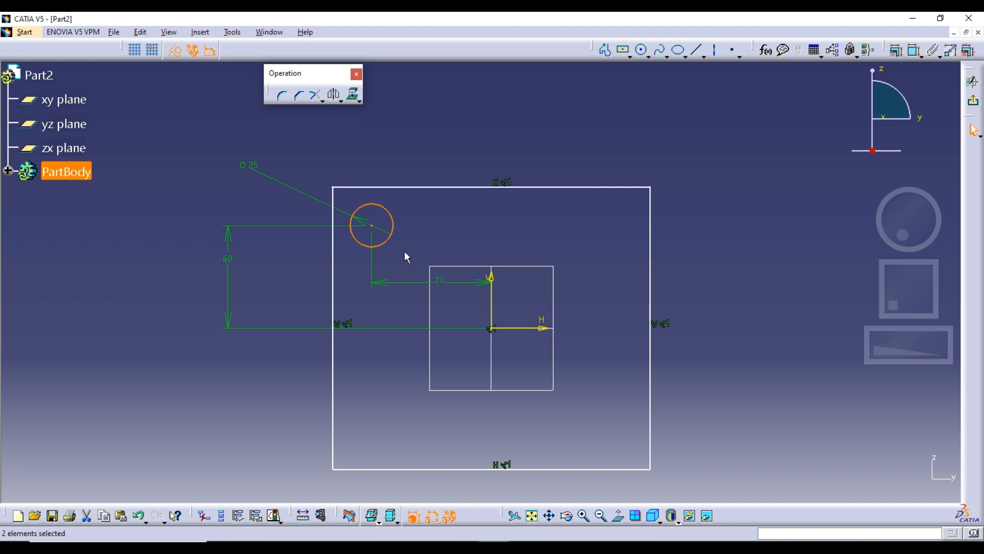
click(334, 97)
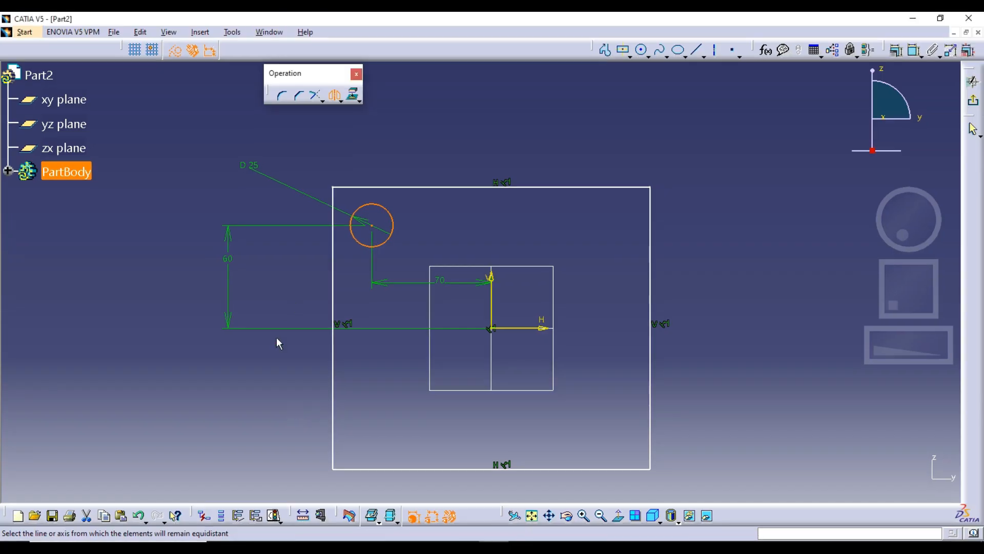
click(493, 306)
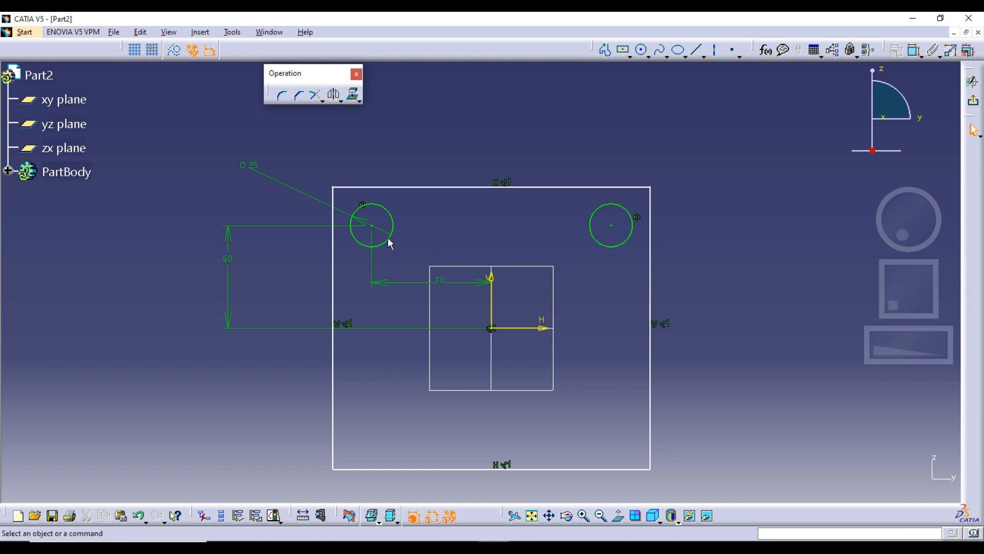
Step: Try a 10 mm diameter on the original circle to test the mirror link, and undo the change
double_click(259, 178)
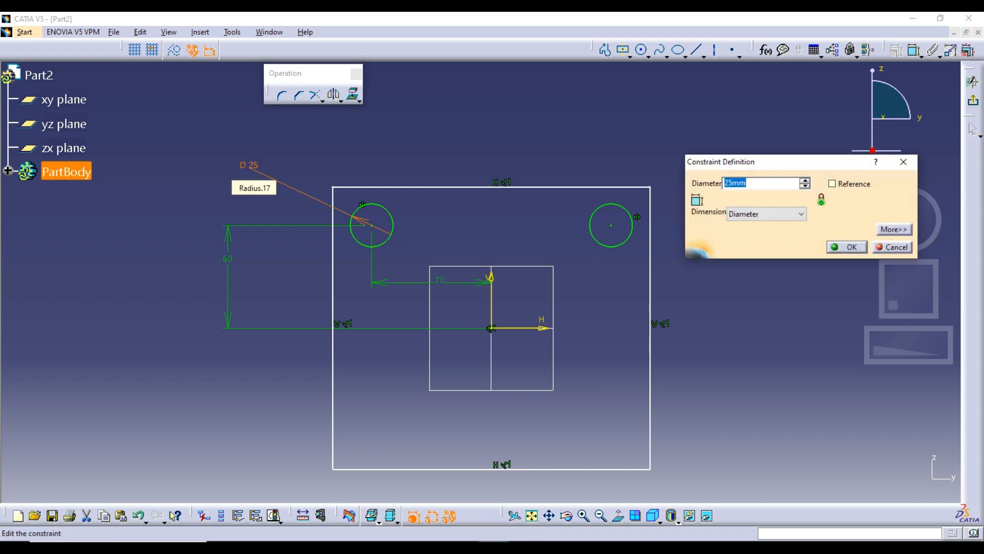
text(10)
key(Return)
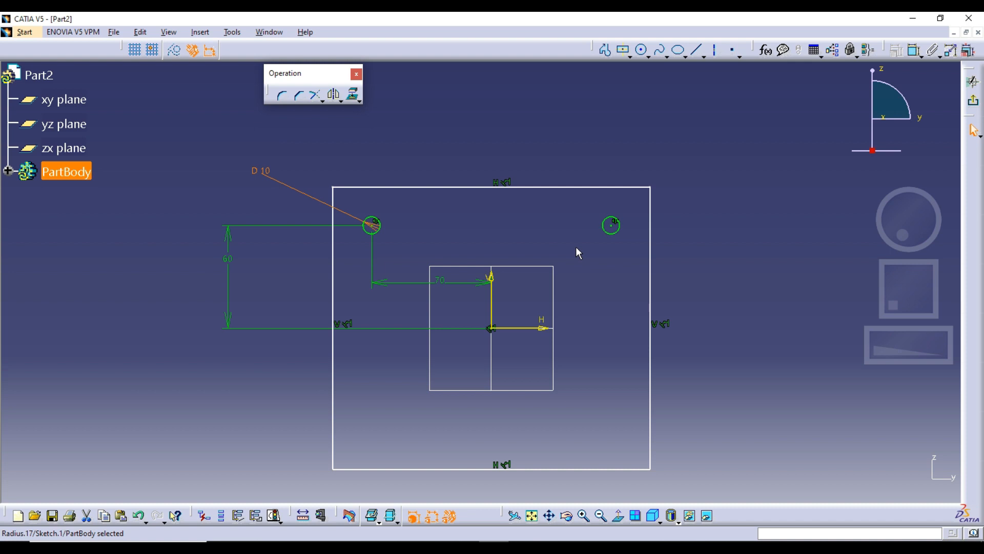
key(ctrl+z)
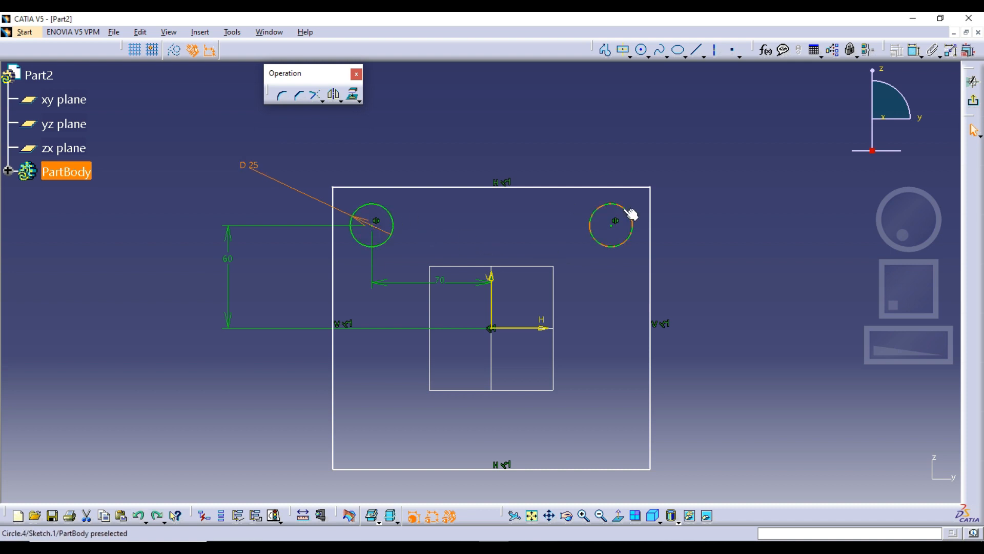
click(394, 225)
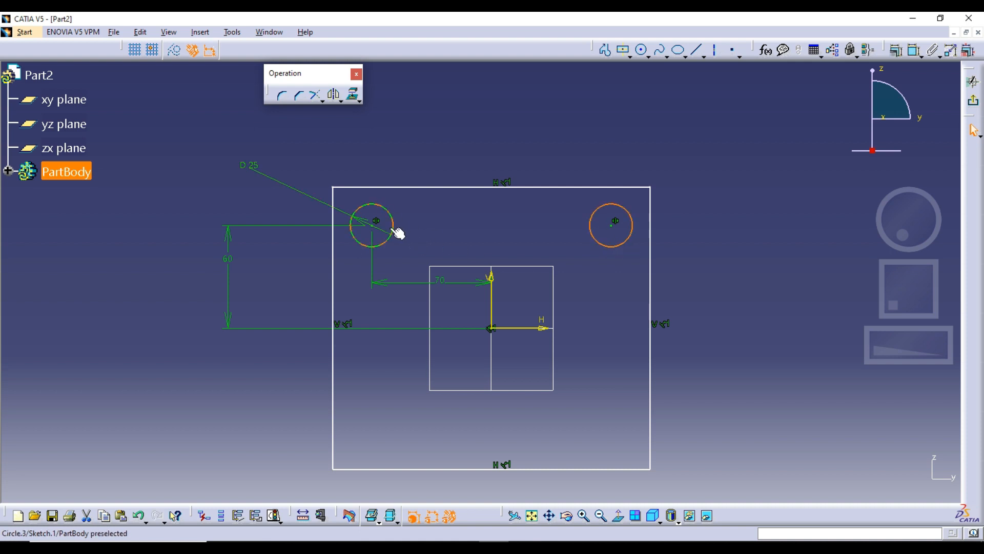
click(762, 281)
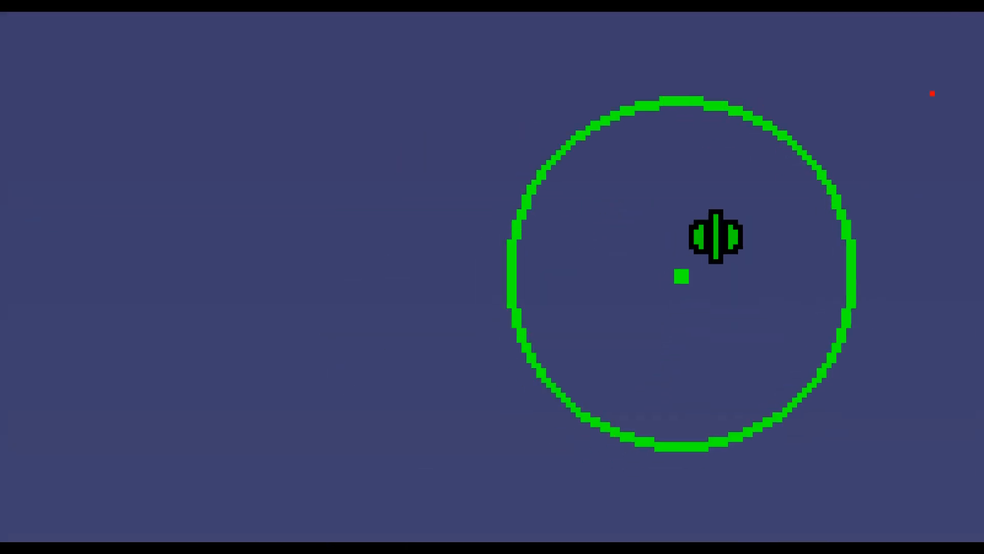
mouse_move(671, 182)
mouse_down()
mouse_move(624, 281)
mouse_move(787, 353)
mouse_move(774, 198)
mouse_move(677, 169)
mouse_up()
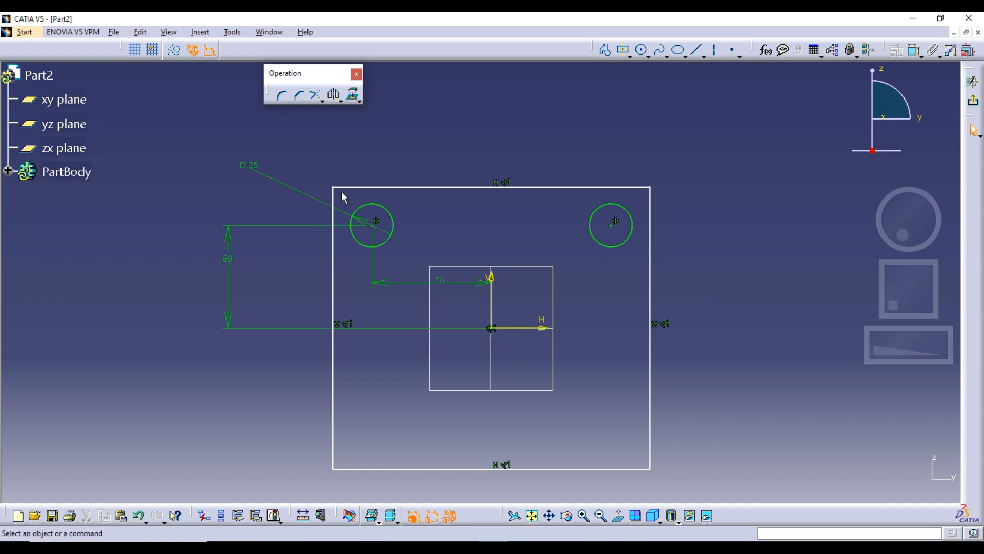
Step: Try to mirror only the upper-left circle about the horizontal axis
drag(342, 195, 641, 267)
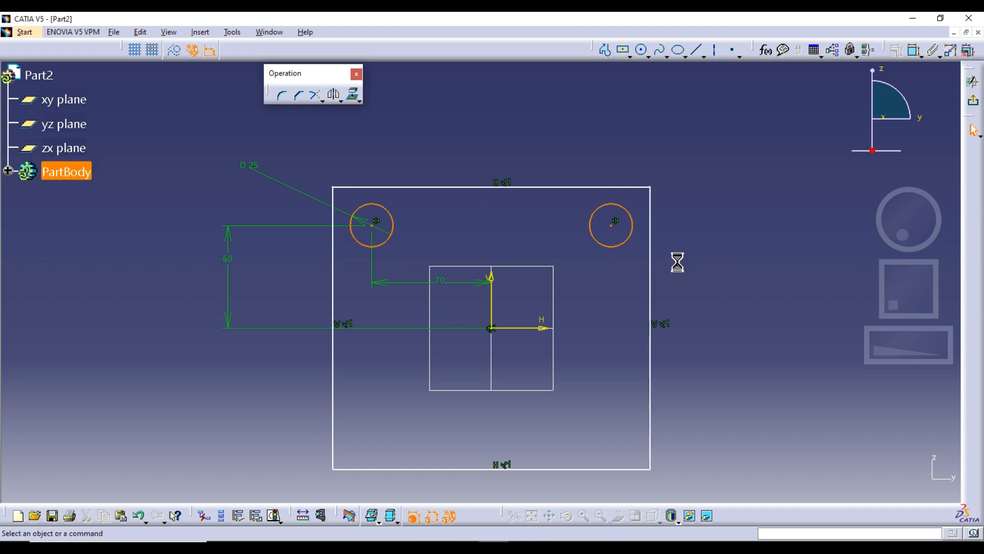
click(334, 94)
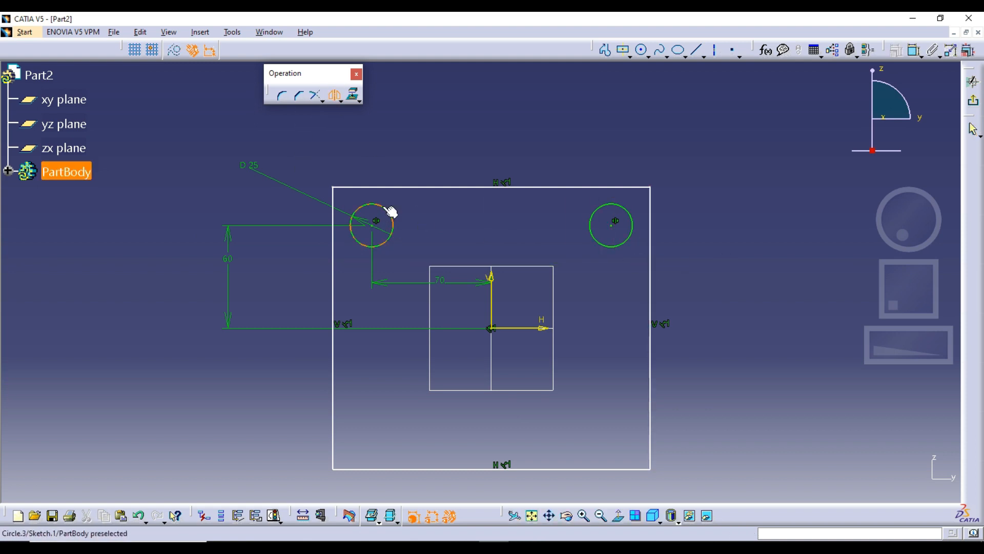
click(376, 231)
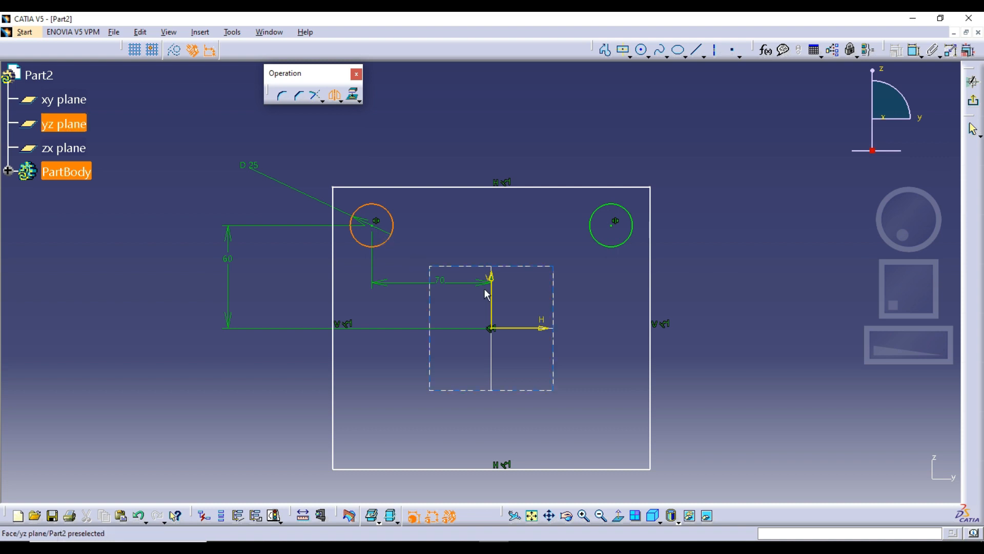
click(518, 332)
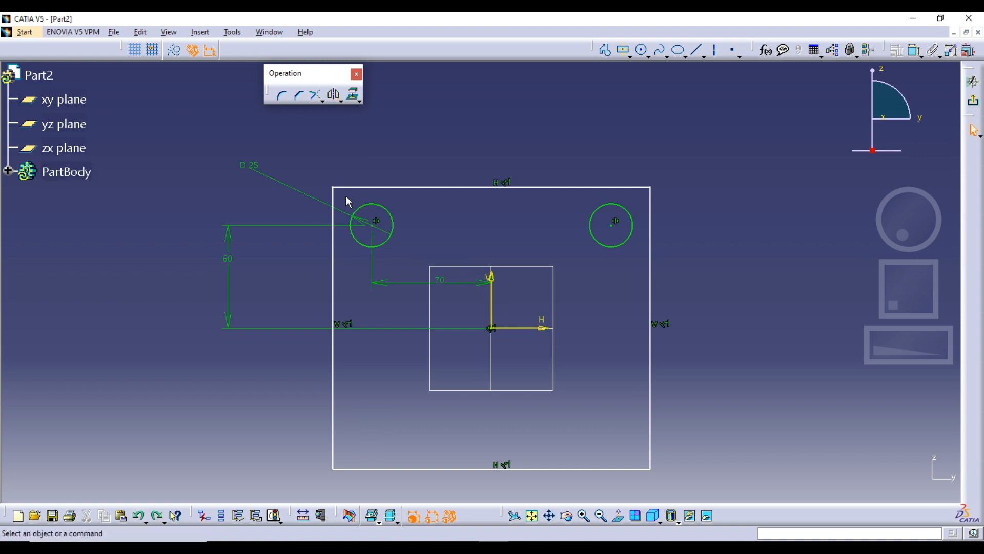
Step: Mirror both upper circles together about the sketch's horizontal axis
mouse_move(345, 197)
mouse_down()
mouse_move(508, 261)
mouse_move(641, 270)
mouse_up()
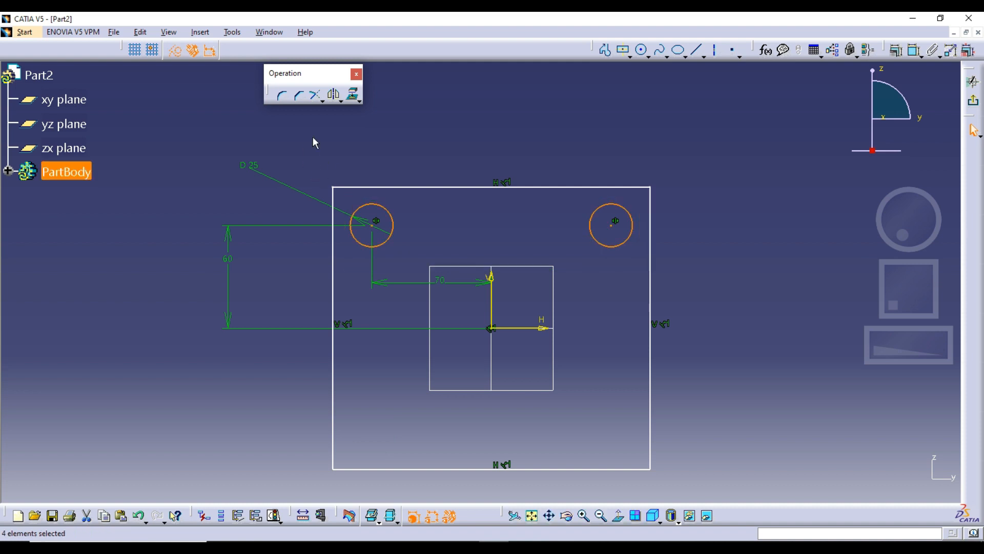
click(334, 95)
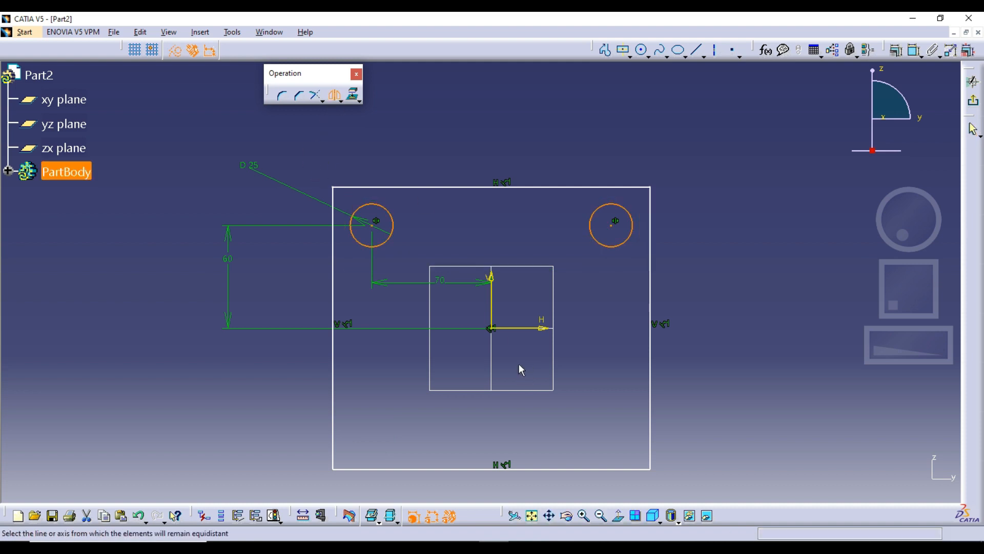
click(513, 327)
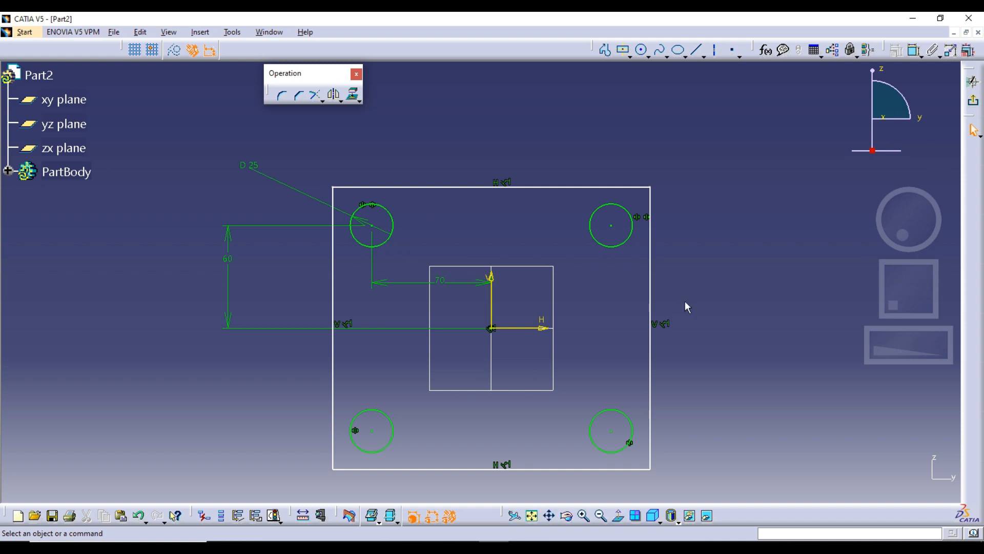
Step: Clear all geometry from the sketch and draw two overlapping rectangles above and left of the origin
mouse_move(202, 135)
mouse_down()
mouse_move(719, 457)
mouse_move(732, 488)
mouse_up()
key(Delete)
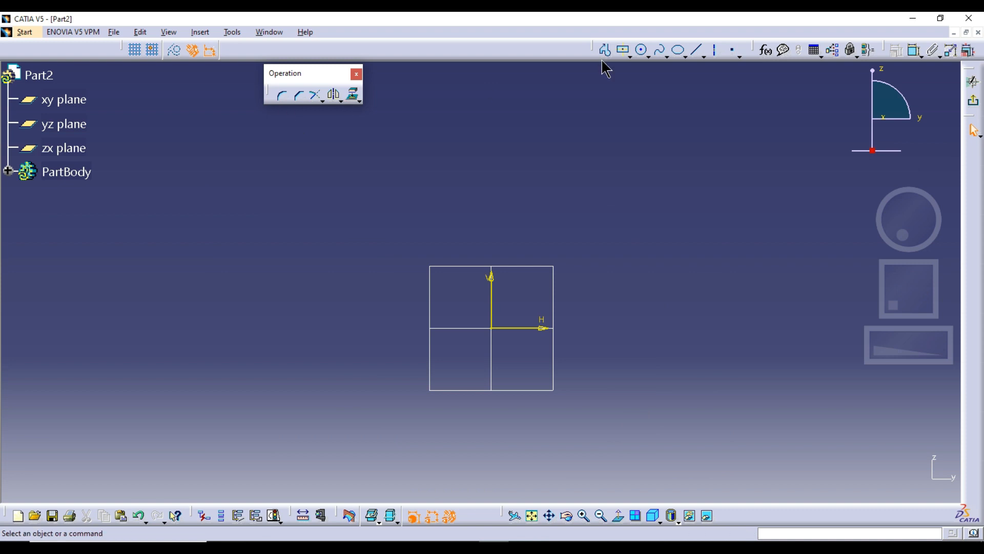
click(630, 56)
click(638, 71)
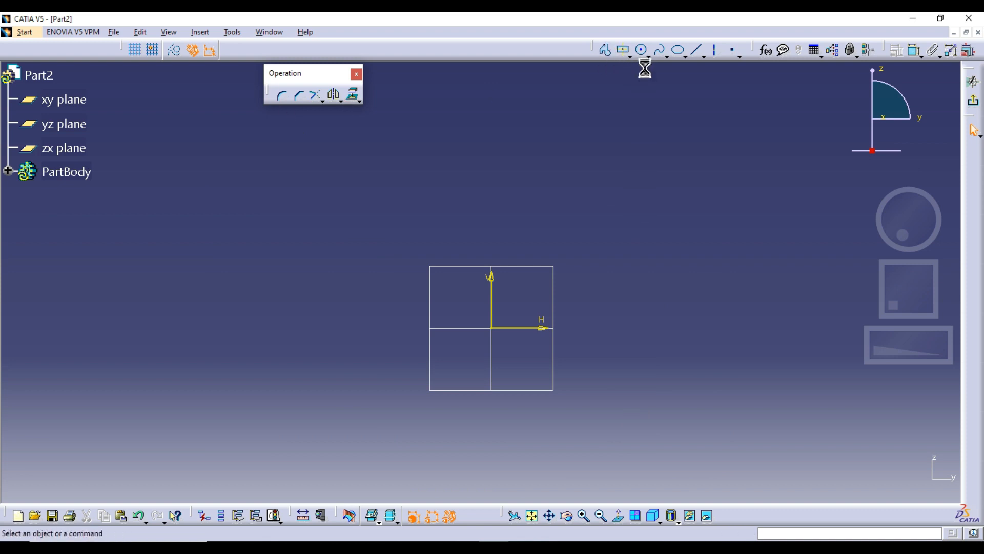
click(321, 164)
click(417, 296)
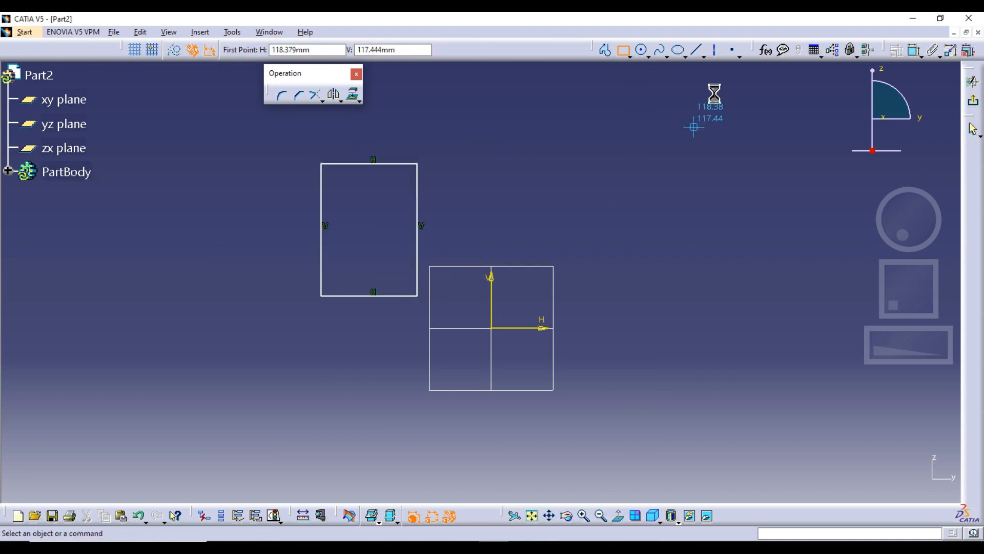
click(622, 51)
click(300, 231)
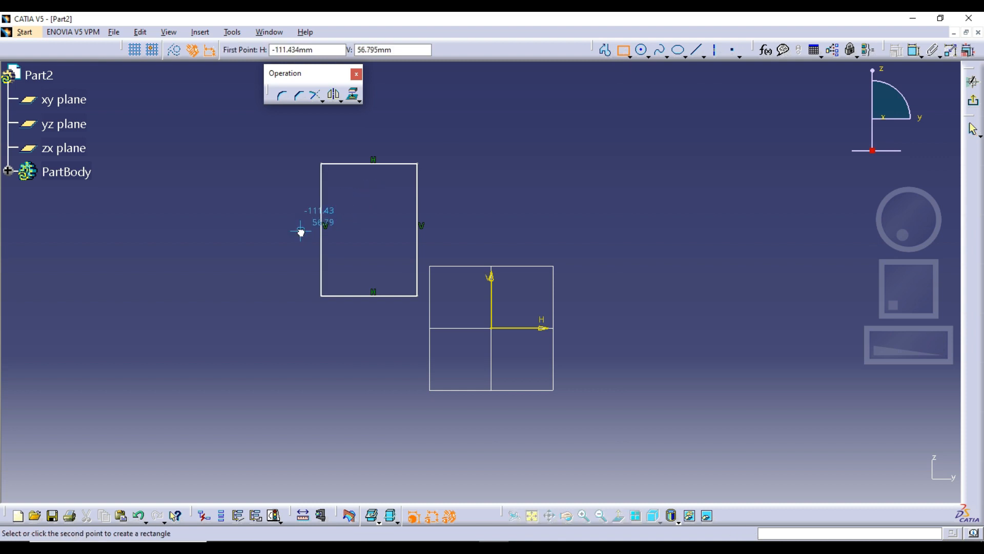
click(366, 307)
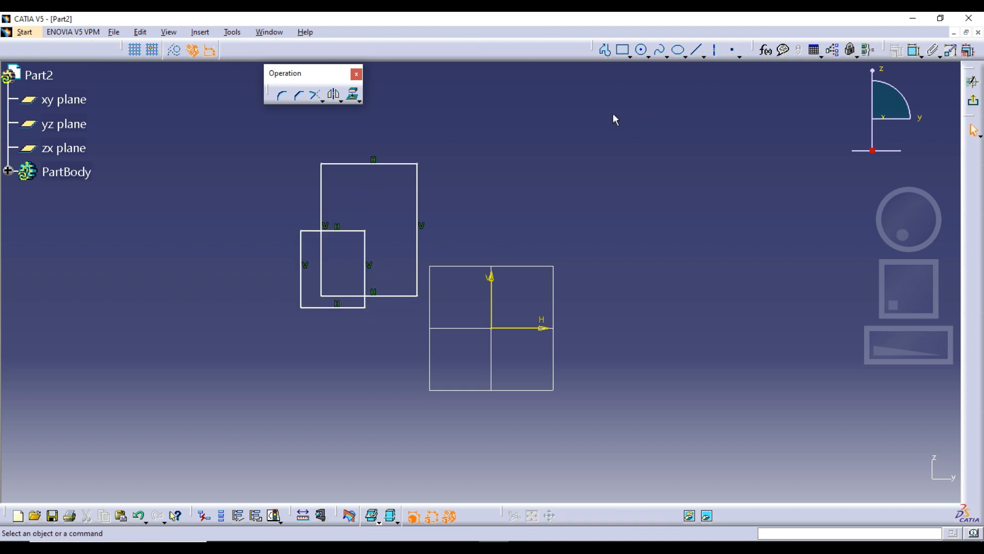
Step: Quick-trim the overlapping and protruding segments of the two rectangles to leave one closed stepped profile
click(340, 102)
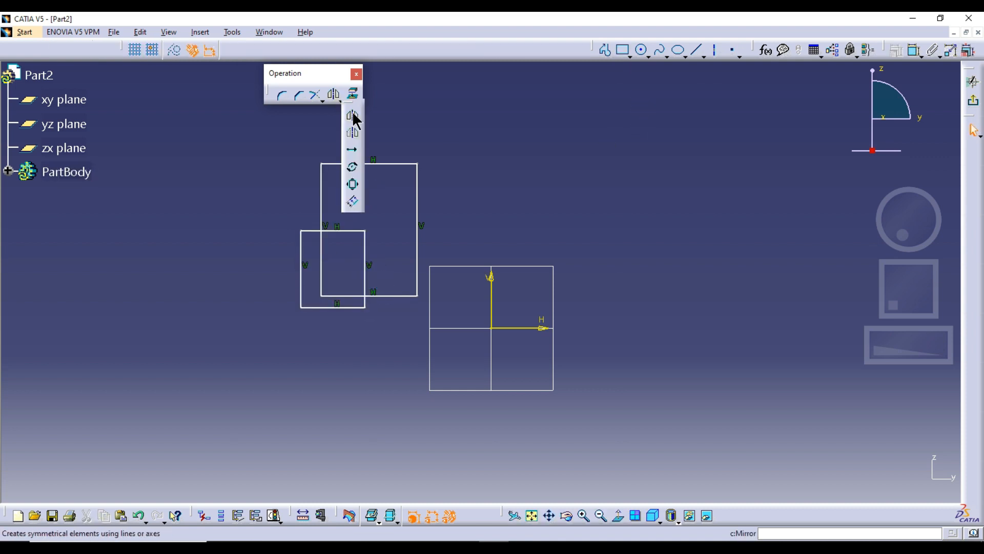
click(322, 100)
click(327, 170)
click(309, 230)
click(302, 250)
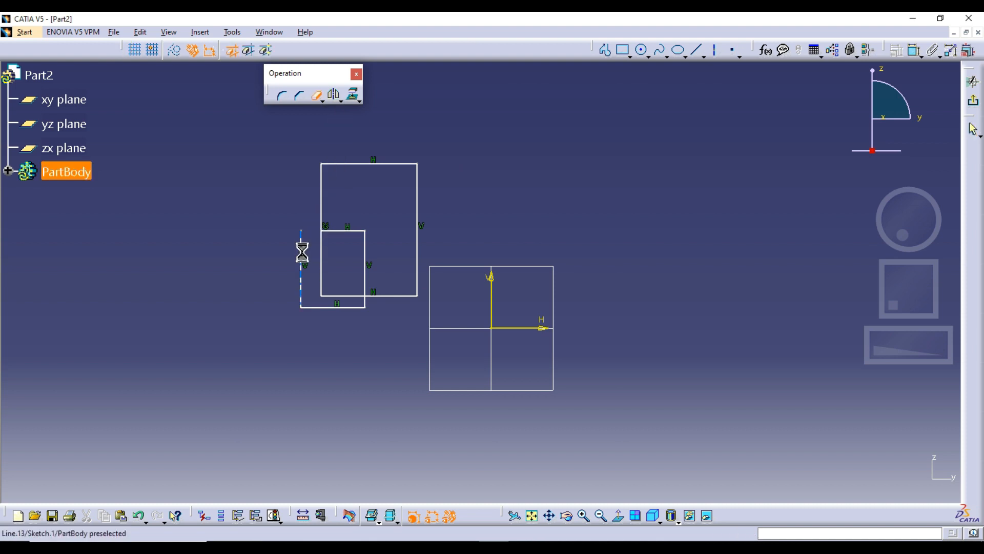
click(314, 308)
click(339, 296)
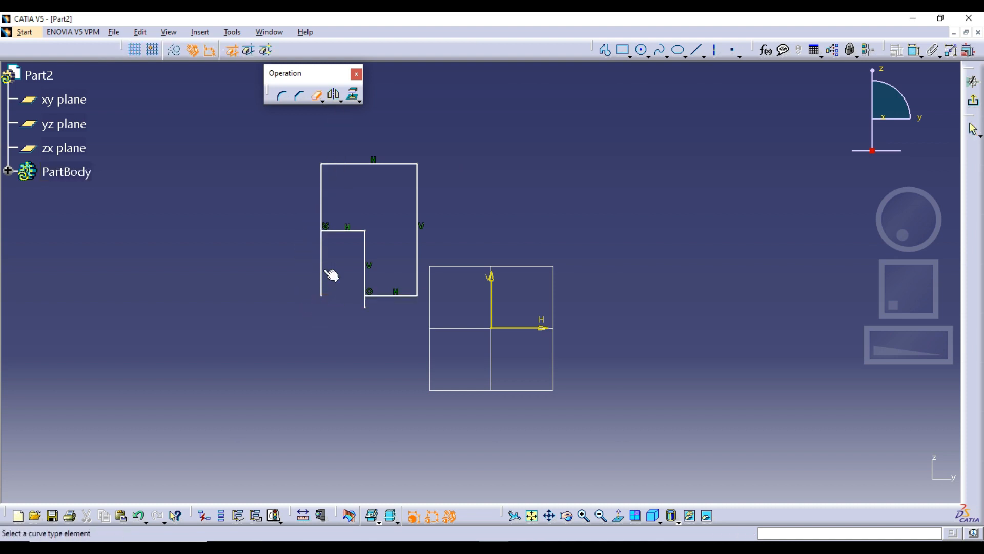
click(322, 268)
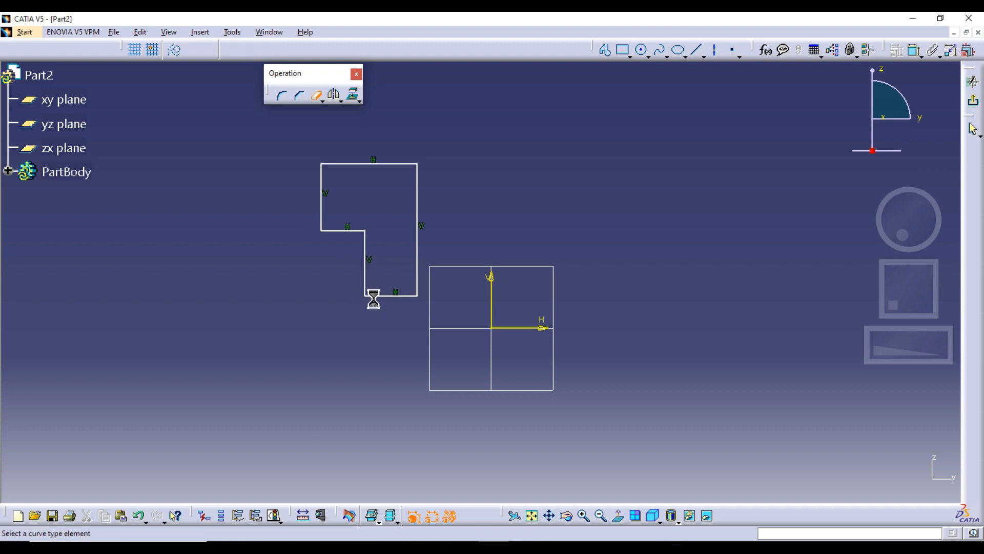
click(368, 301)
key(Escape)
Step: Mirror the whole stepped profile about the sketch's vertical axis
key(ctrl+a)
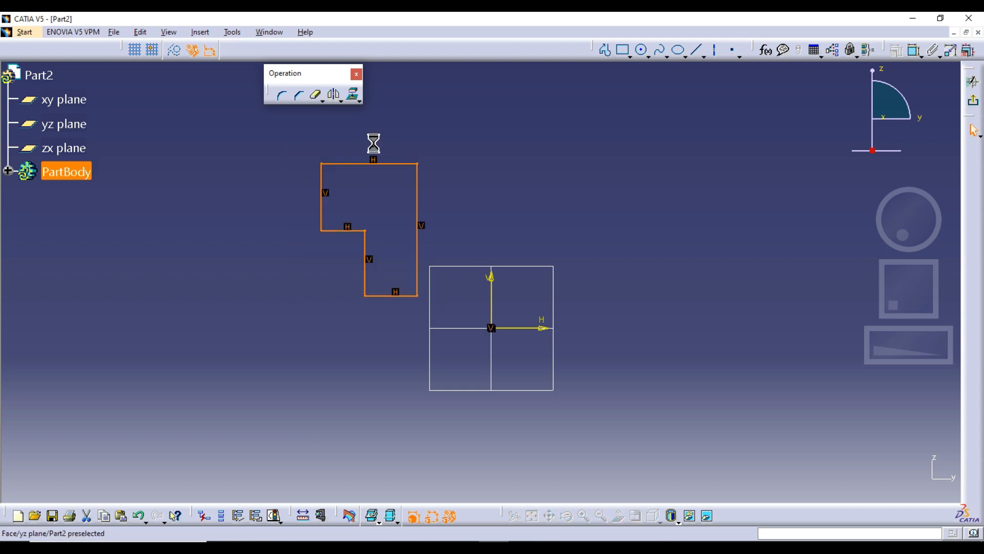
click(335, 98)
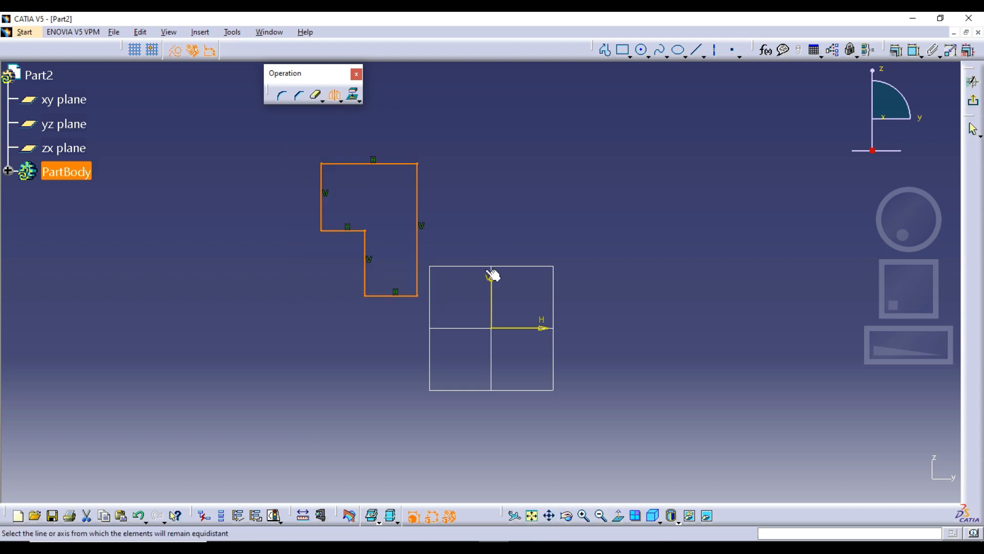
click(491, 307)
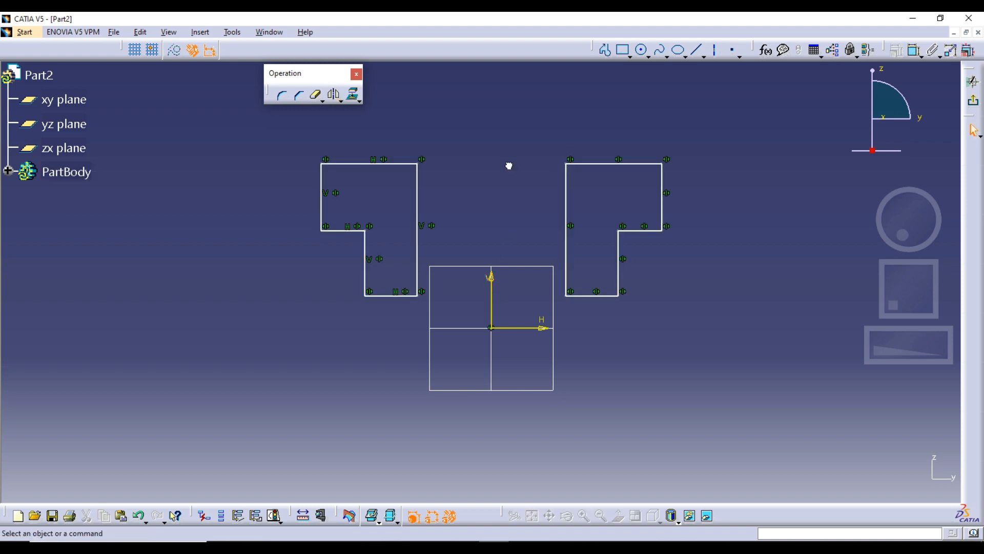
Step: Delete the mirrored copy of the stepped profile on the right of the vertical axis
middle_drag(479, 216, 444, 235)
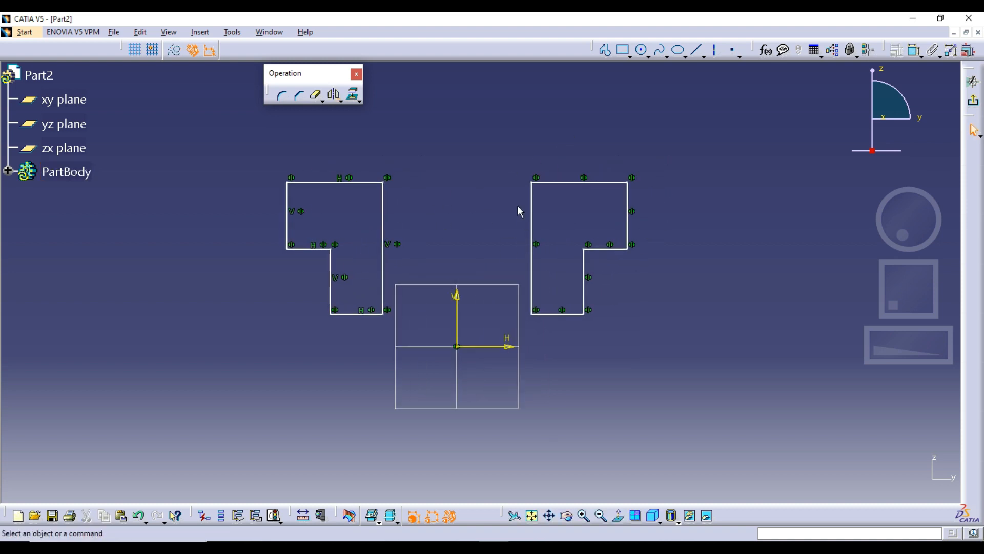
drag(509, 163, 683, 377)
key(Delete)
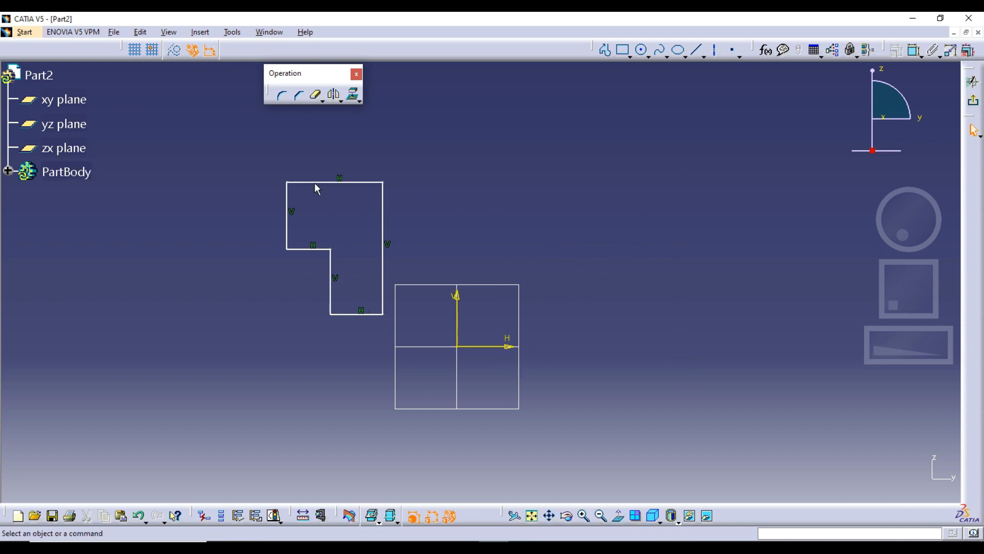
Step: Try to translate a duplicate of the stepped profile about 159 mm horizontally across the vertical axis, and undo it
drag(254, 147, 402, 321)
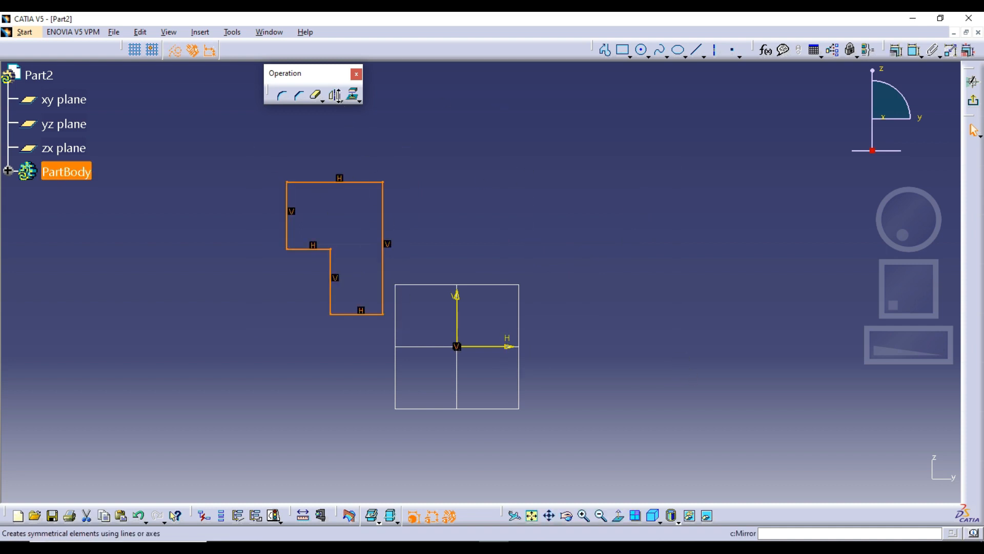
click(341, 101)
click(351, 149)
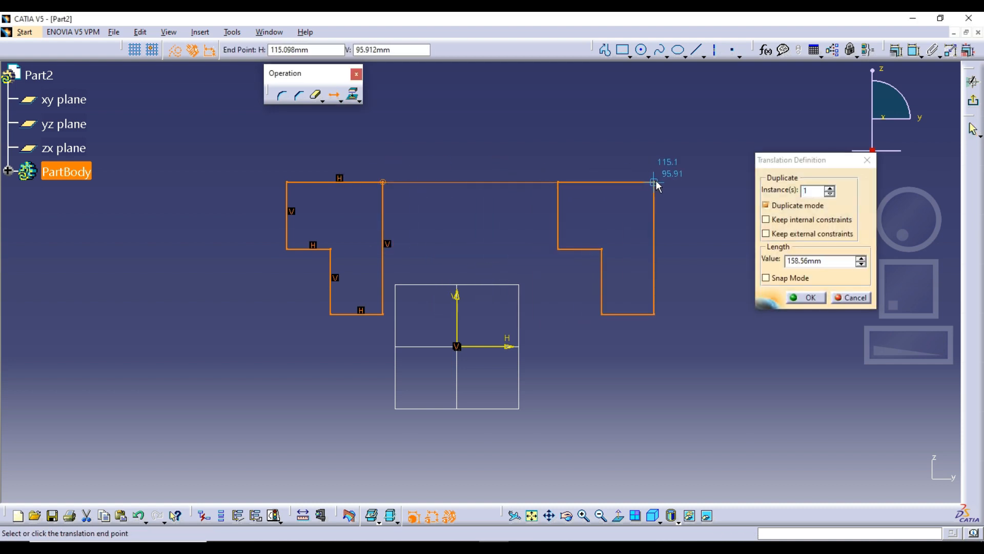
click(656, 180)
key(ctrl+z)
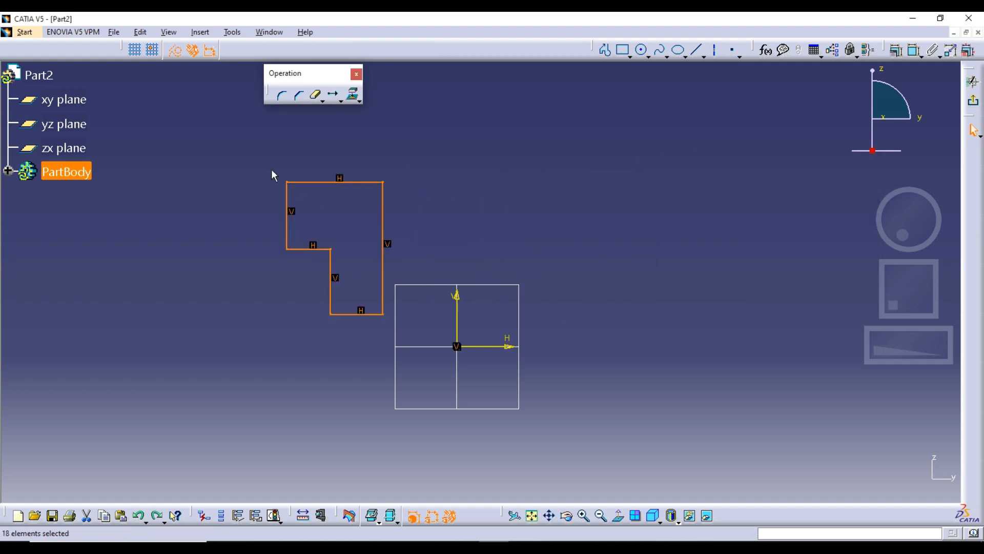
Step: Mirror the stepped profile about the vertical axis again, and mirror the resulting pair about the horizontal axis
click(357, 102)
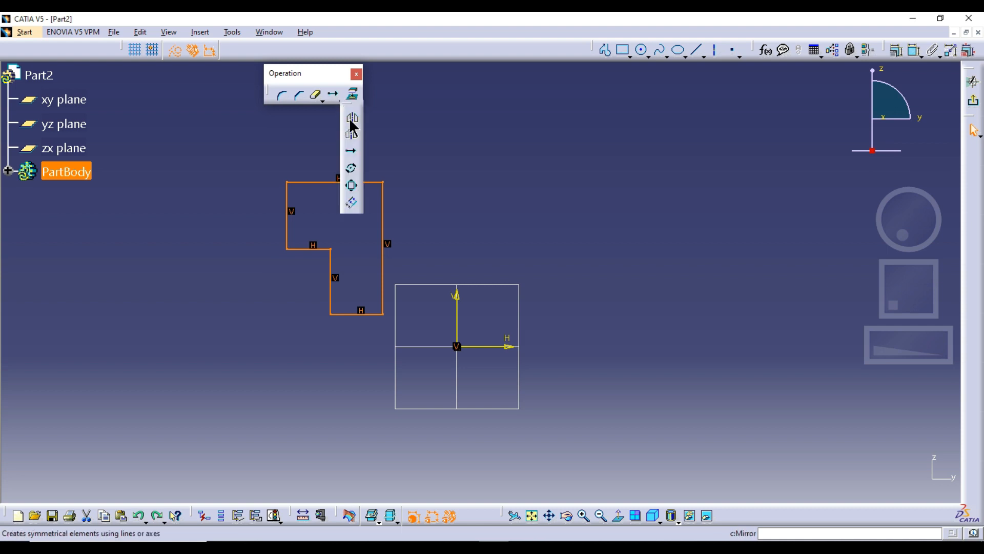
click(351, 116)
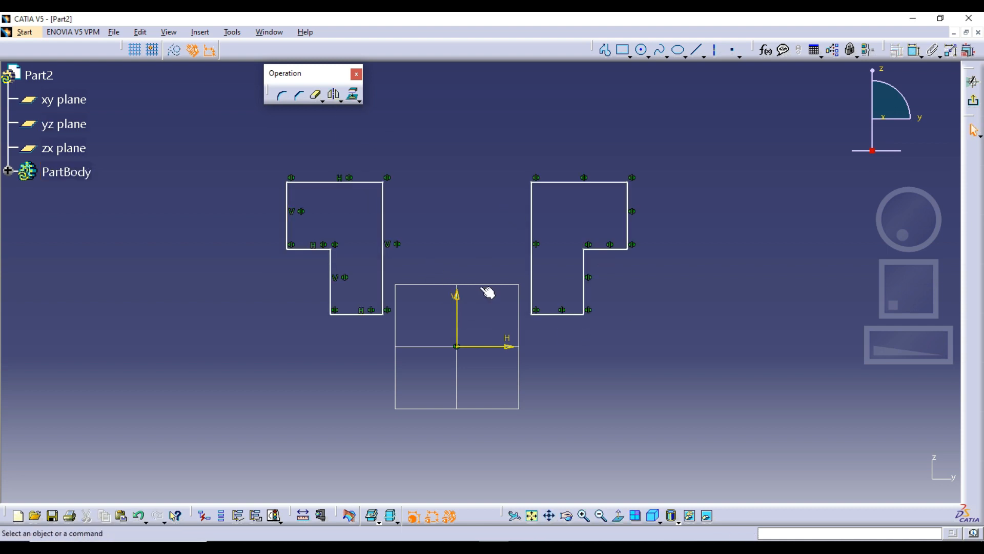
drag(236, 153, 667, 329)
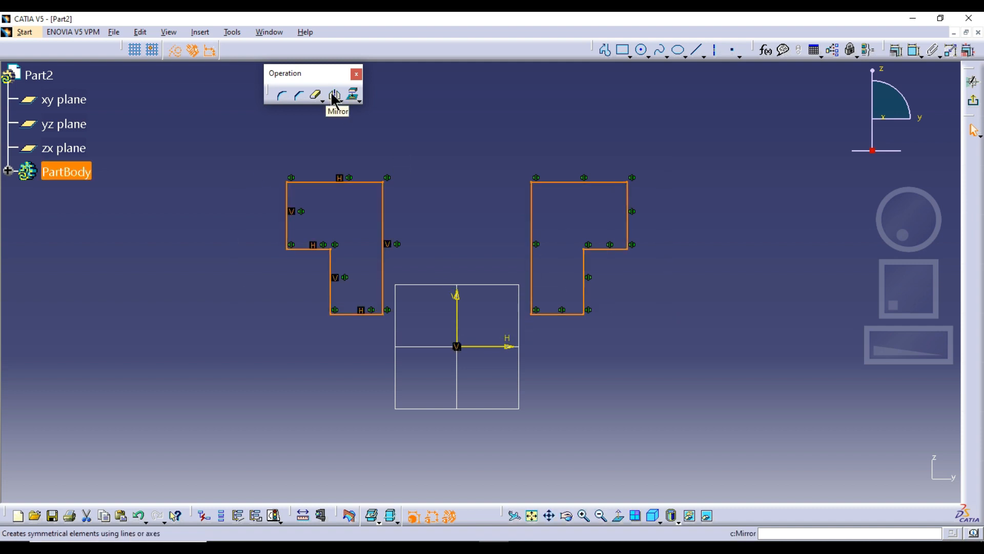
click(334, 96)
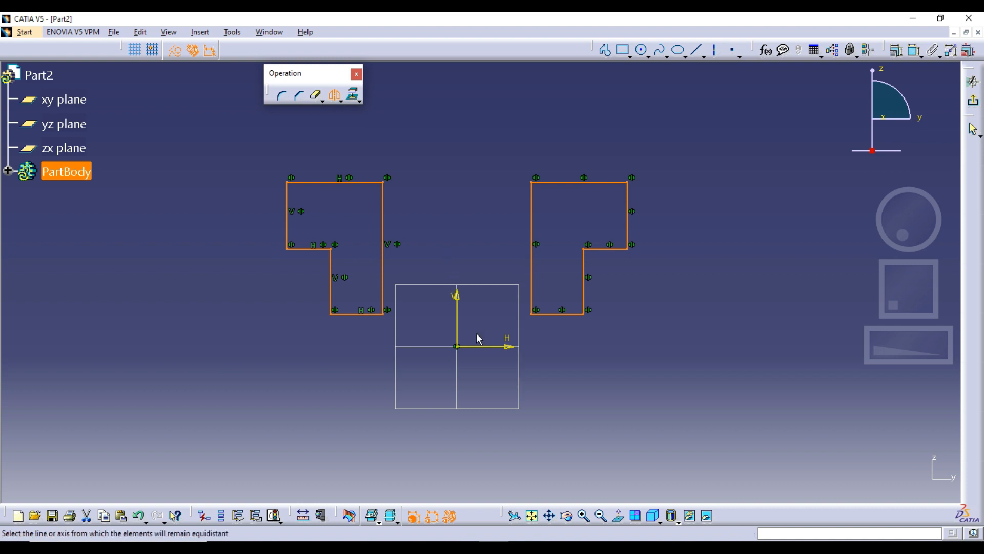
click(487, 347)
Step: Reshape the original upper-left profile freehand by moving its edges to test the mirror link
middle_drag(652, 334, 654, 267)
middle_drag(637, 228, 639, 247)
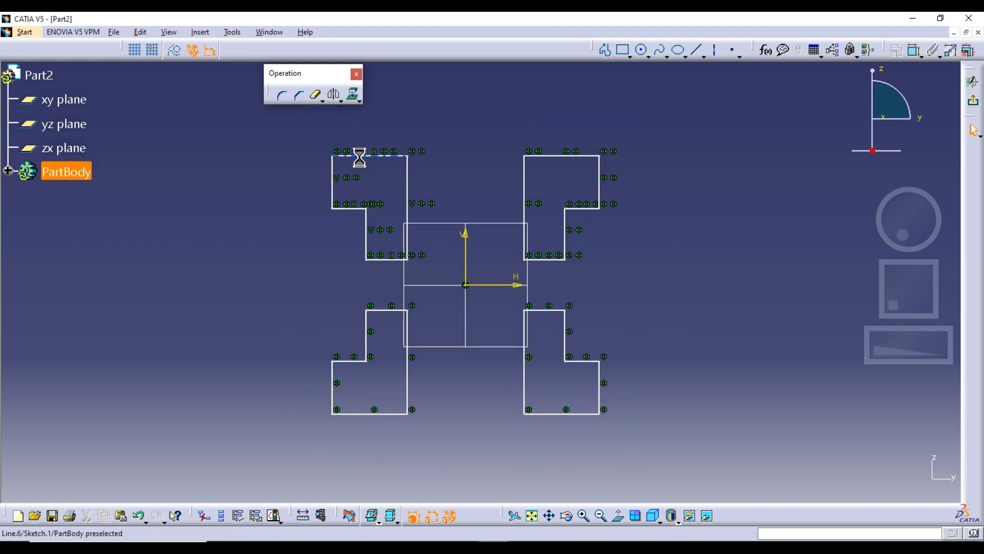
mouse_move(358, 154)
mouse_down()
mouse_move(352, 138)
mouse_move(334, 146)
mouse_move(378, 158)
mouse_move(359, 136)
mouse_move(324, 133)
mouse_move(386, 145)
mouse_move(354, 146)
mouse_move(382, 149)
mouse_move(364, 145)
mouse_up()
Step: Delete the two lower mirrored profiles and the remaining upper pair to empty the sketch
drag(266, 307, 652, 452)
key(Delete)
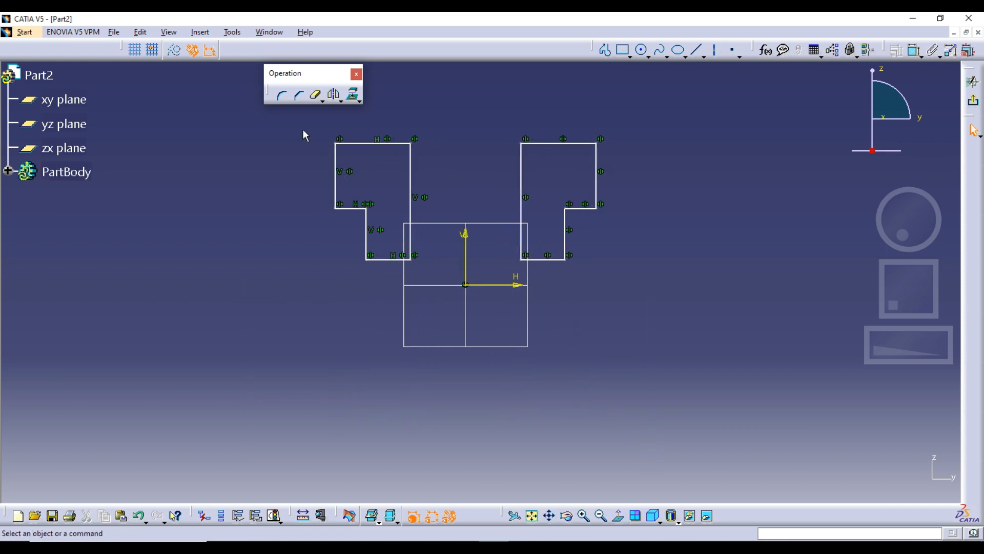
drag(301, 132, 664, 337)
key(Delete)
click(341, 101)
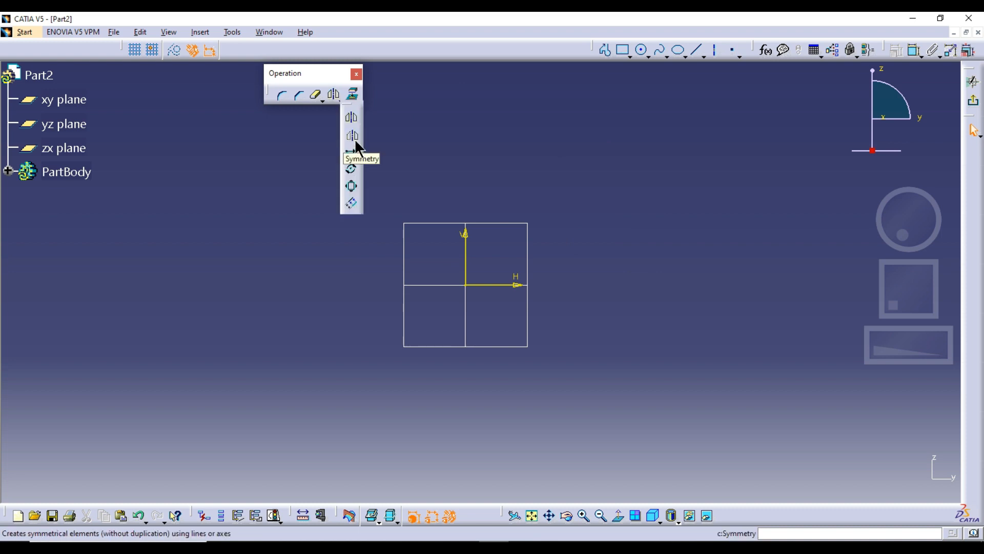
Step: Draw a centered rectangle about 299 mm wide and 187 mm high on the sketch origin
click(630, 55)
click(646, 198)
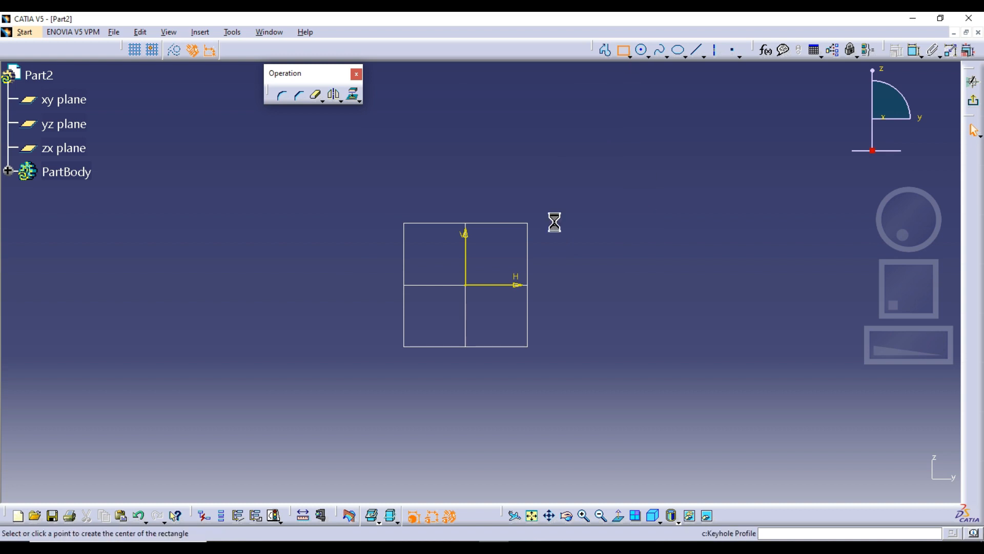
click(466, 284)
click(666, 159)
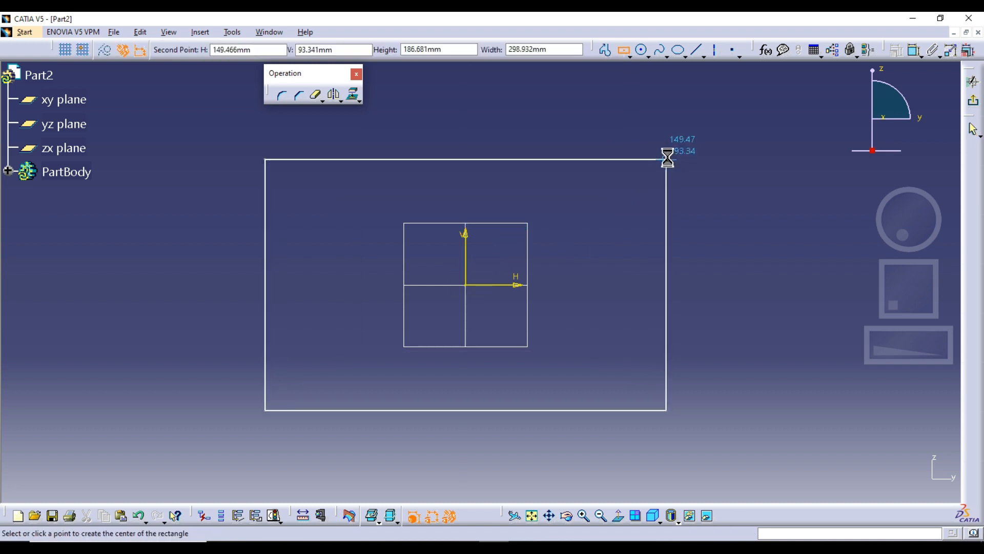
Step: Draw a circle about 20 mm in diameter inside the rectangle near its upper-left corner
click(642, 50)
click(307, 189)
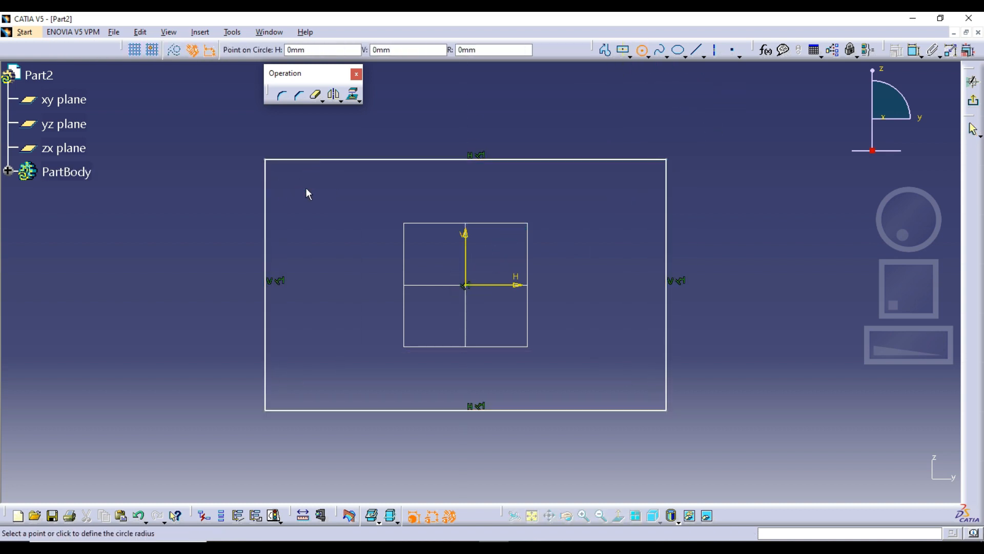
click(315, 184)
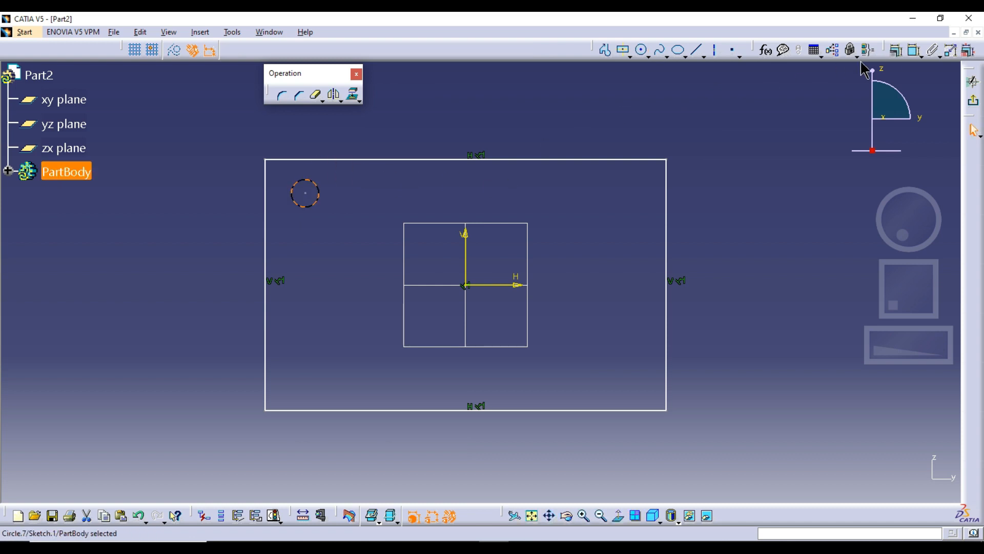
Step: Constrain the circle's center to 20 mm from the rectangle's top edge
click(915, 50)
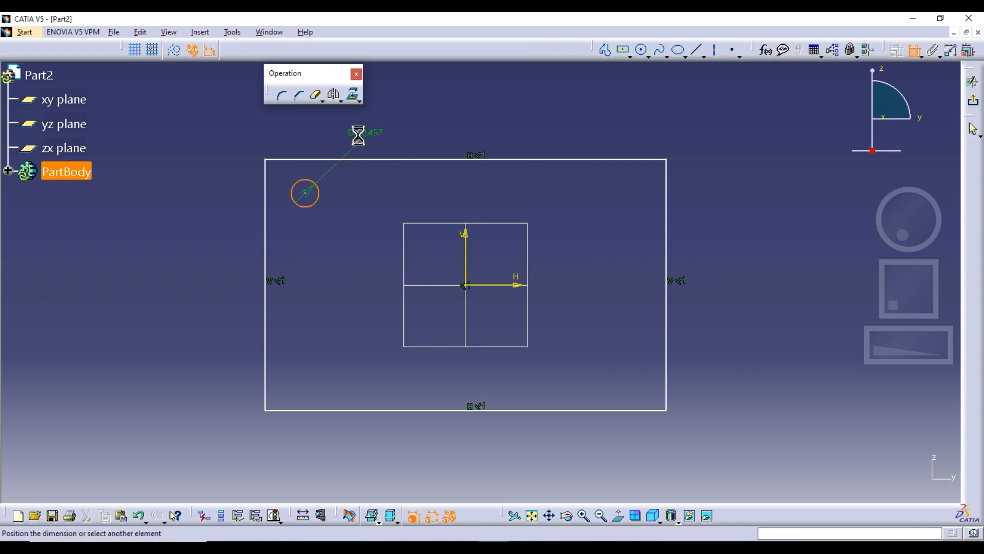
click(318, 163)
click(306, 135)
double_click(306, 130)
text(20)
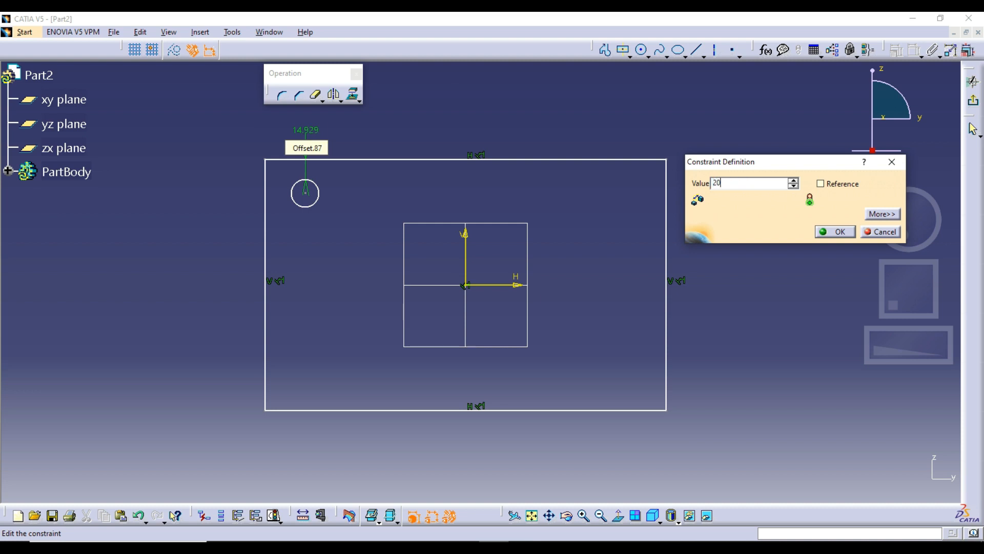
key(Return)
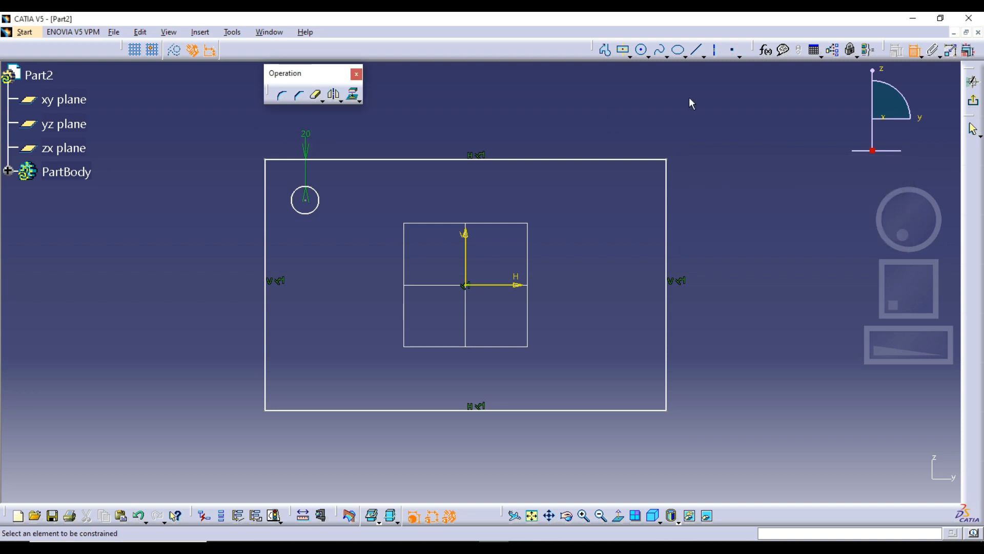
Step: Constrain the circle's center to 30 mm from the rectangle's left edge
click(305, 200)
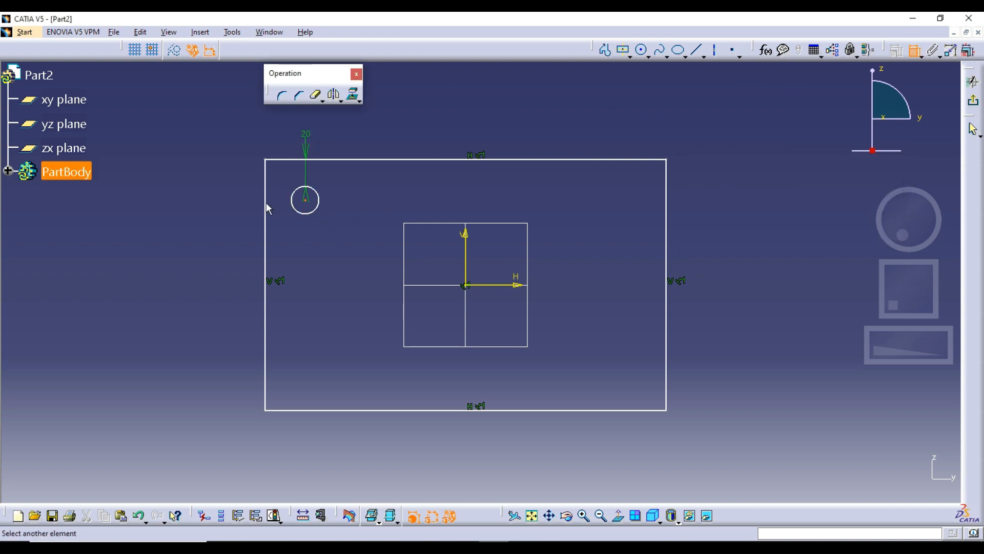
click(266, 202)
click(203, 207)
double_click(203, 207)
text(30)
key(Return)
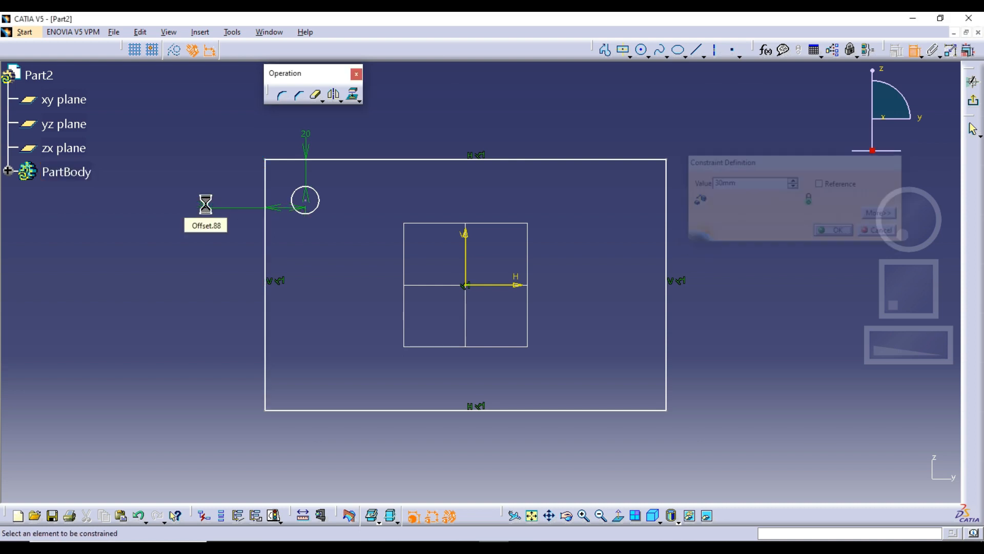
Step: Dimension the circle and set its diameter to 20 mm
click(302, 200)
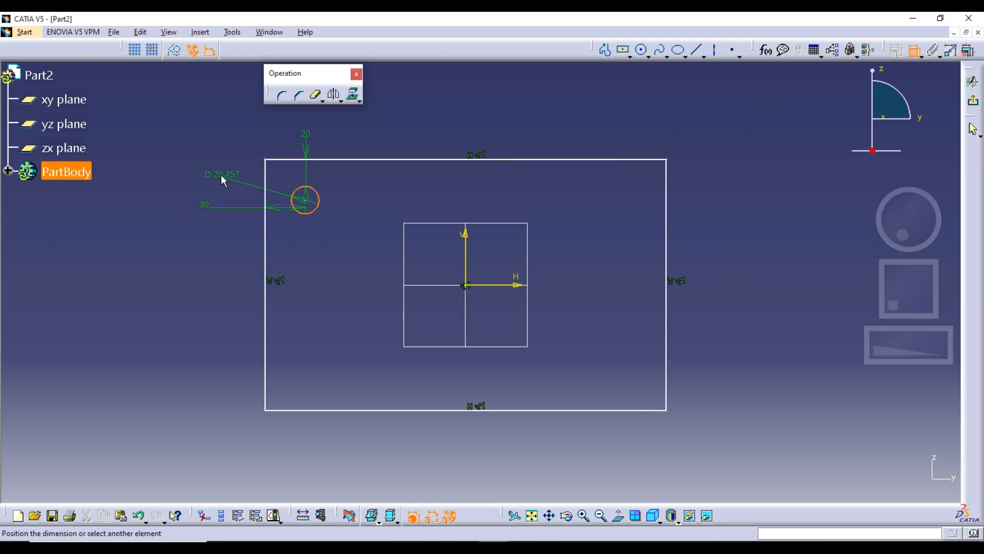
click(220, 172)
double_click(220, 172)
text(20mm)
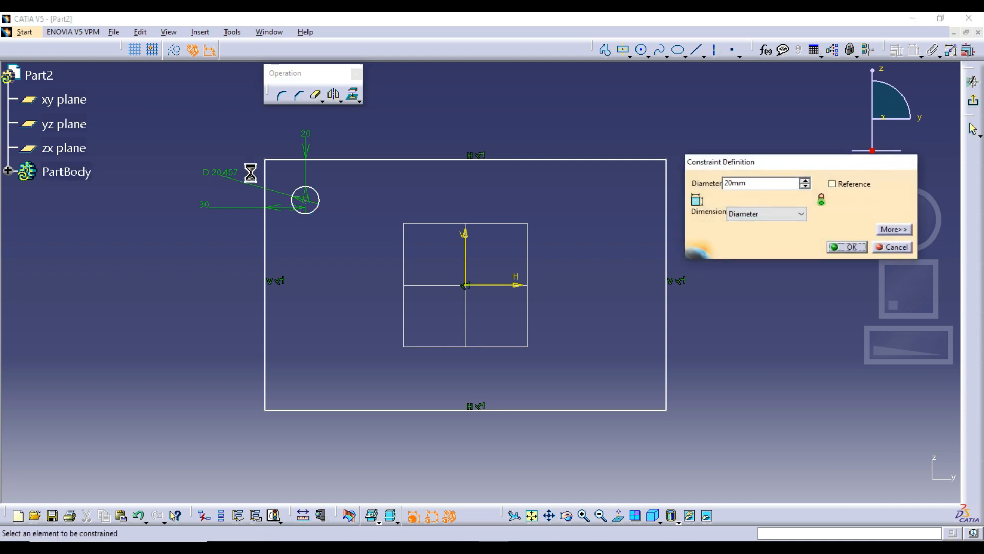
key(Return)
middle_drag(339, 220, 342, 182)
key(Escape)
drag(256, 186, 259, 219)
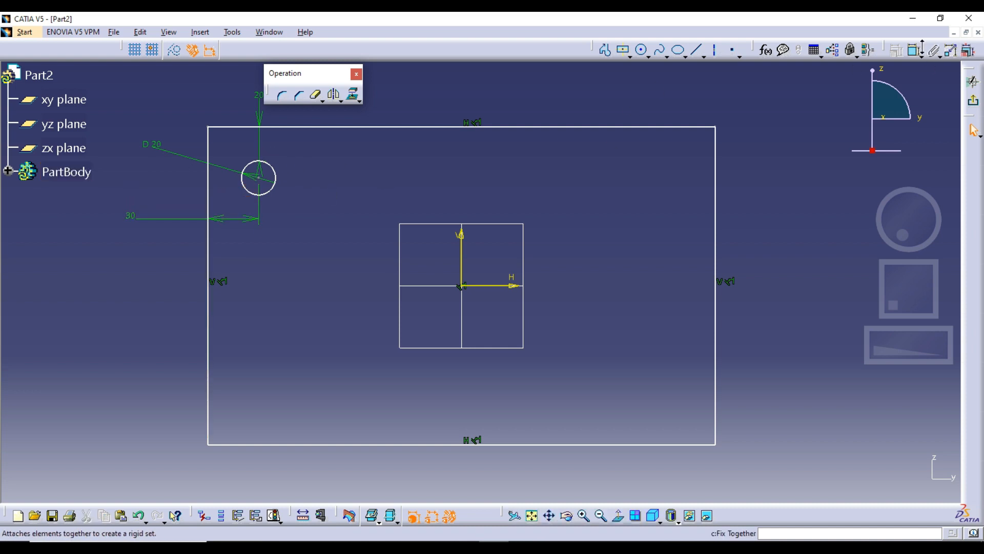
Step: Dimension the rectangle's right edge and set the height to 180 mm
click(915, 51)
click(716, 210)
click(754, 236)
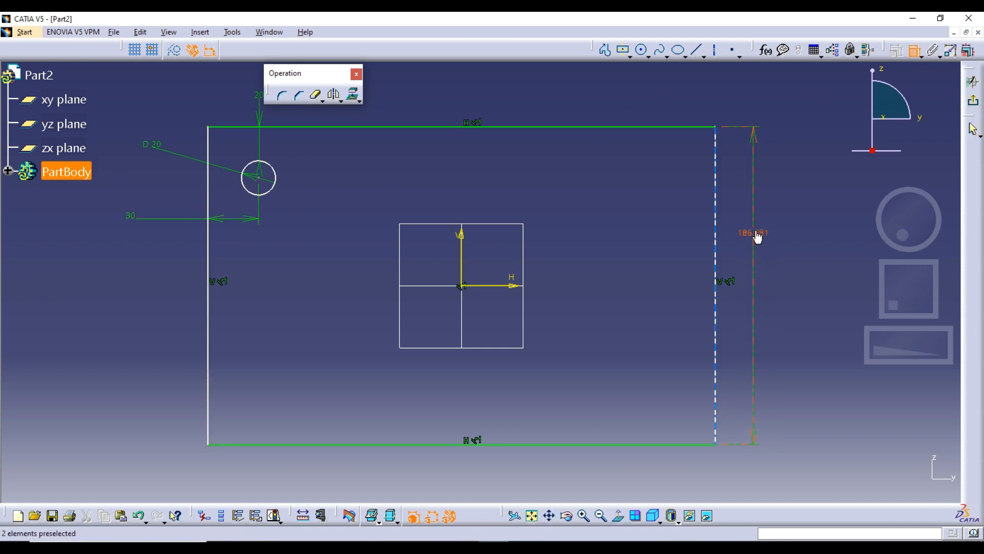
double_click(758, 236)
text(180)
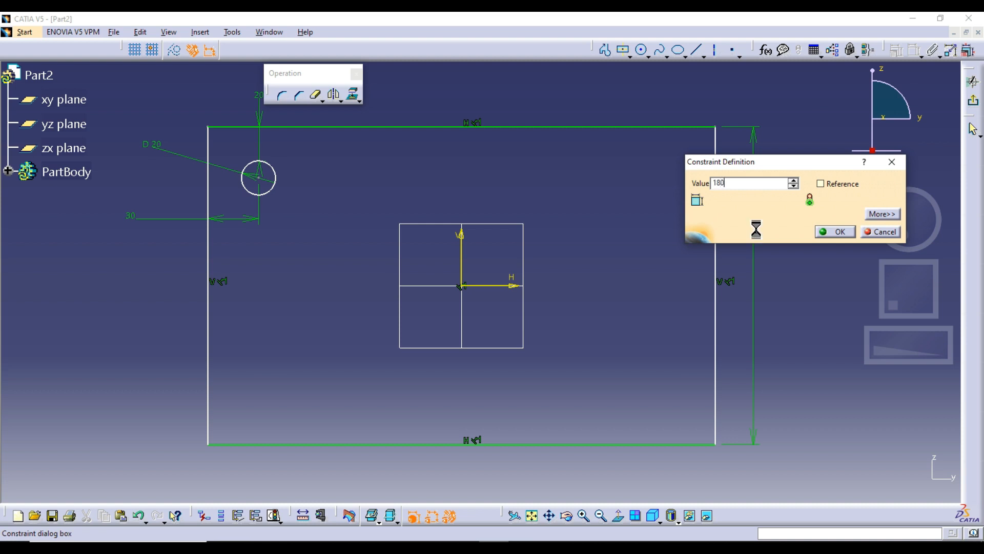
key(Return)
Step: Dimension the rectangle's top edge and set the width to 300 mm
click(554, 135)
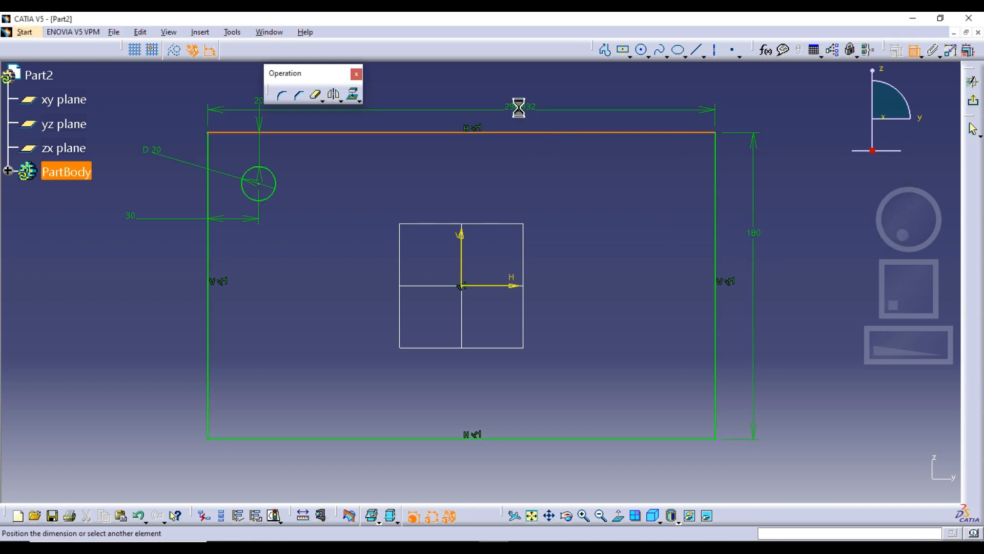
click(522, 108)
double_click(522, 108)
text(30)
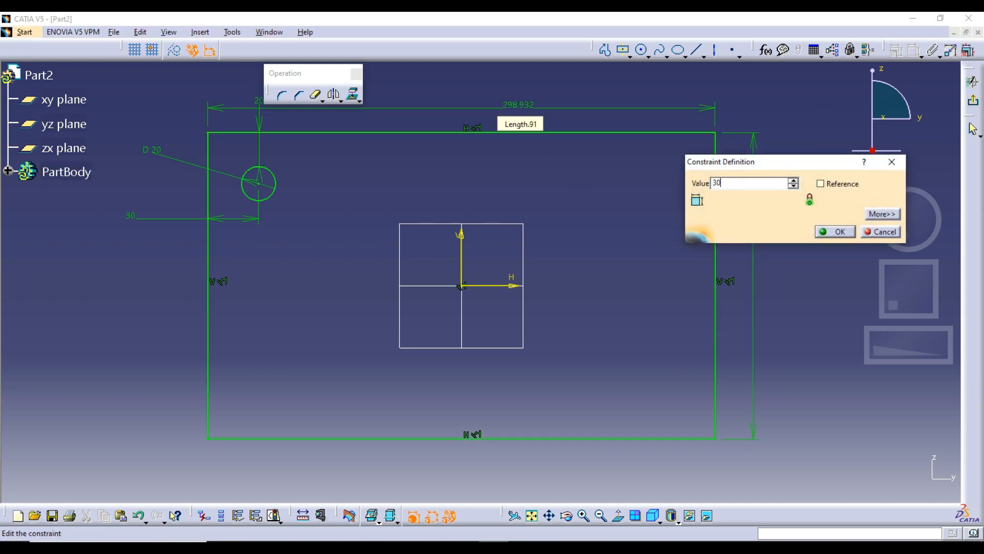
text(0)
key(Return)
middle_drag(558, 180, 558, 218)
click(915, 53)
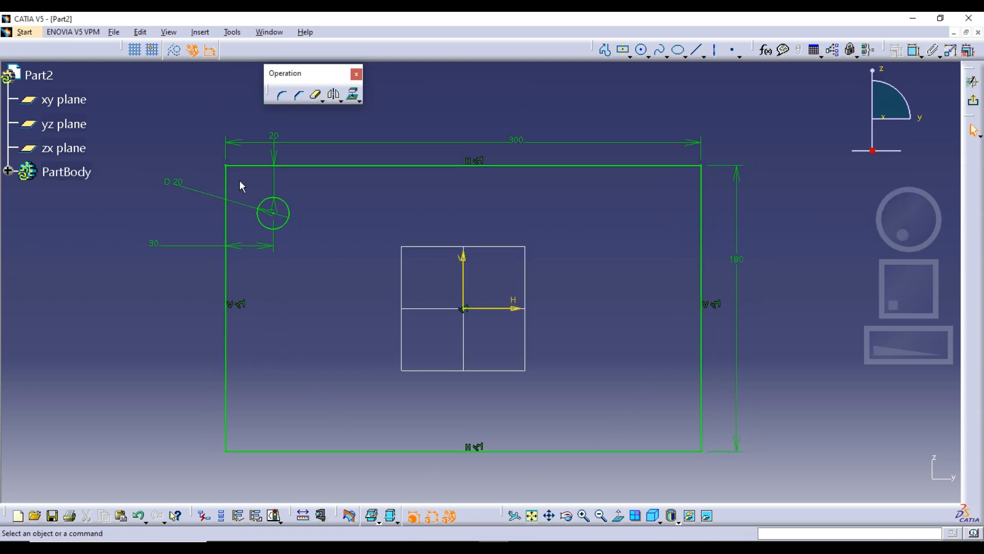
Step: Mirror the circle about the vertical sketch axis and delete the mirrored copy
click(262, 202)
click(333, 94)
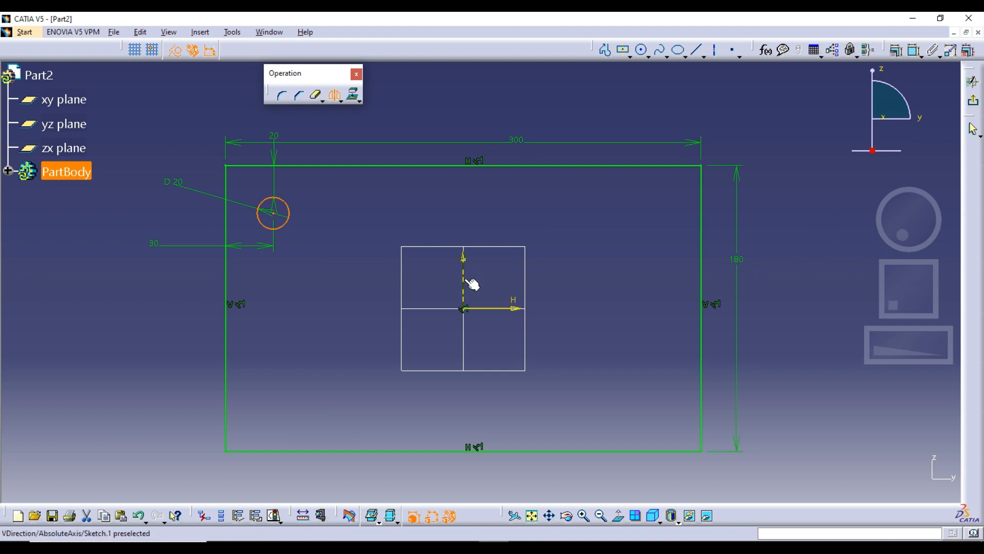
click(470, 284)
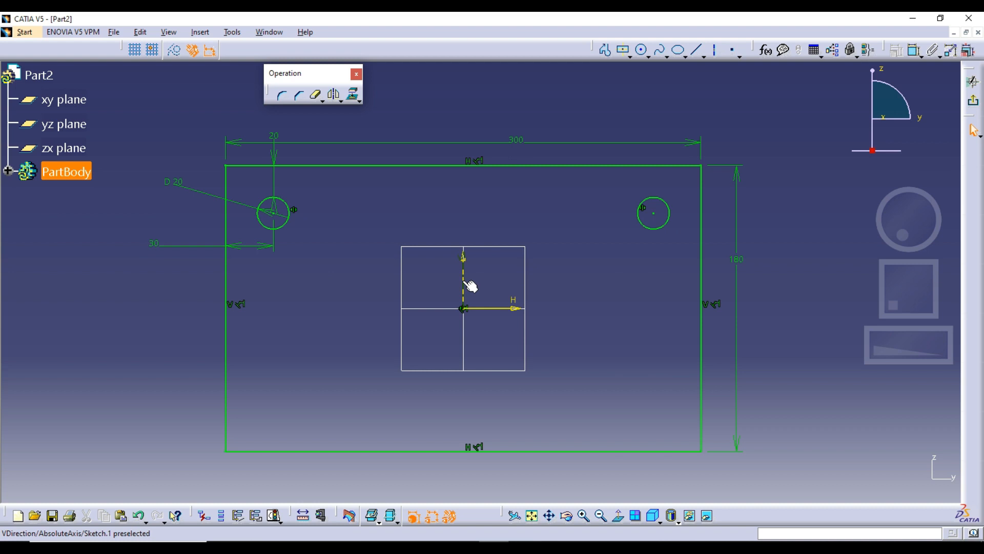
drag(594, 179, 675, 259)
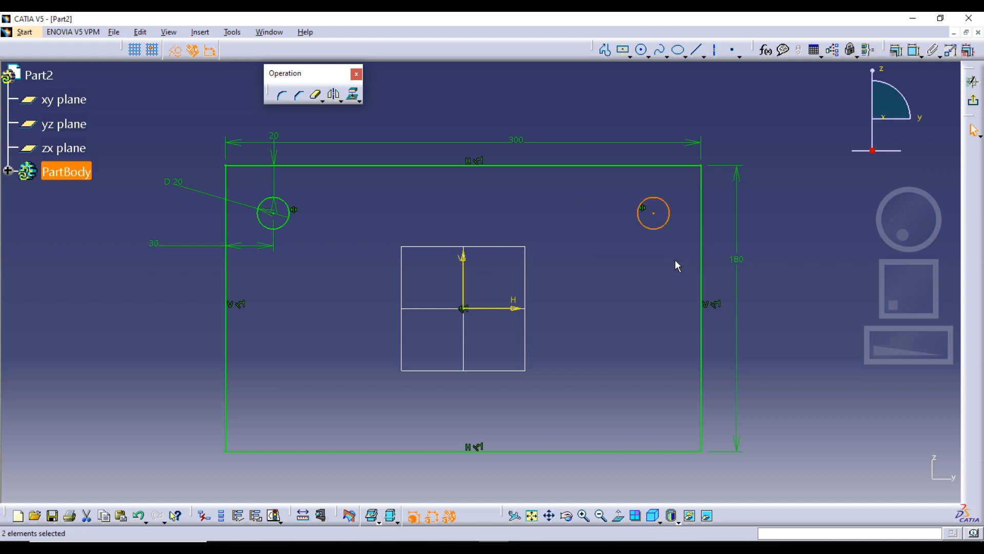
key(Delete)
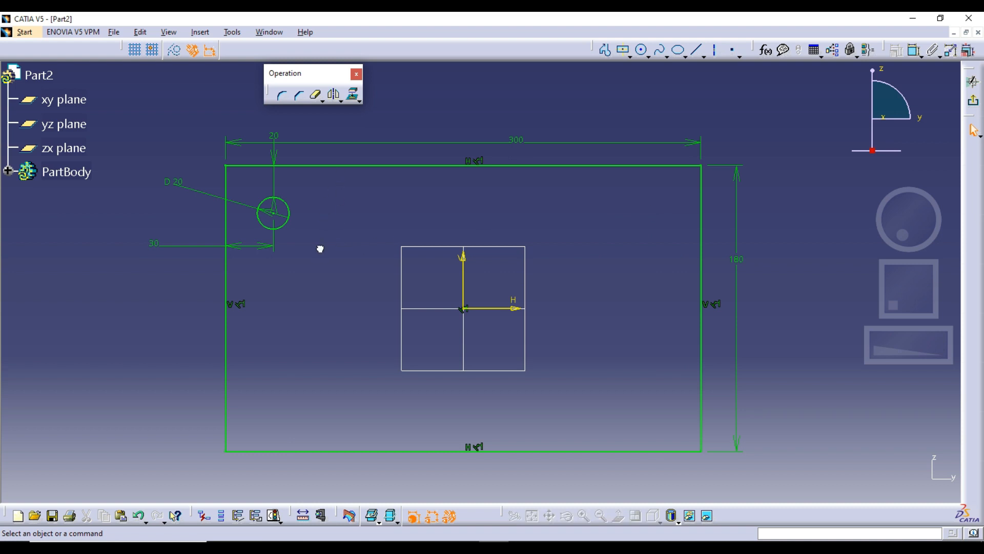
Step: Delete the two constraints locating the circle's center from the rectangle's left and top edges
click(270, 246)
key(Delete)
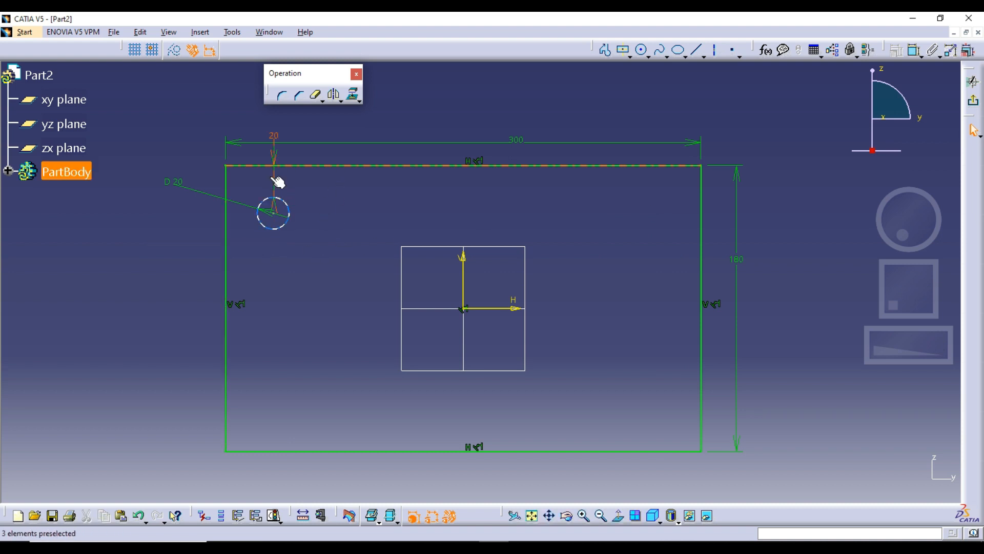
click(275, 177)
key(Delete)
Step: Dimension the circle's center from the vertical and horizontal sketch axes and raise the horizontal distance dimension slightly
click(912, 52)
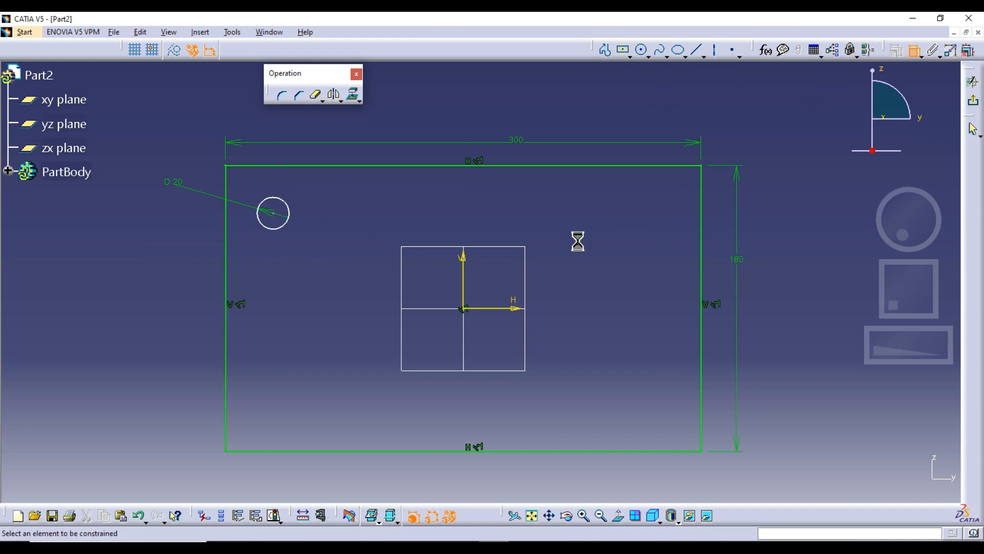
click(280, 212)
click(463, 256)
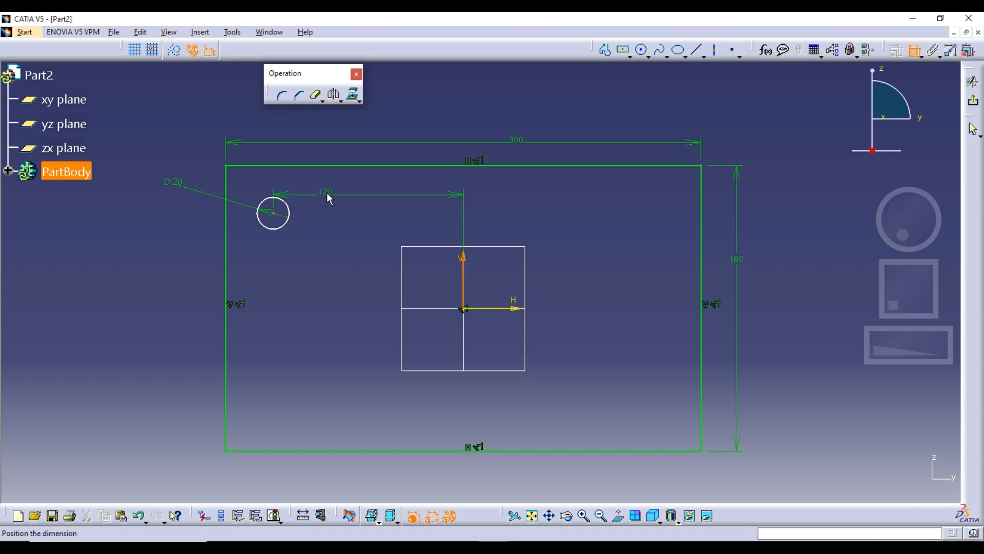
click(333, 191)
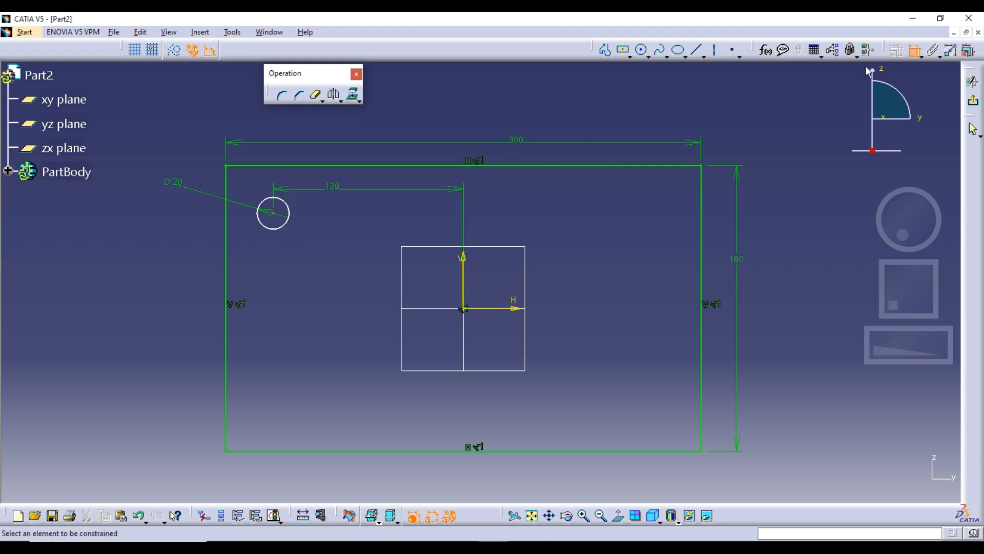
click(489, 308)
click(273, 212)
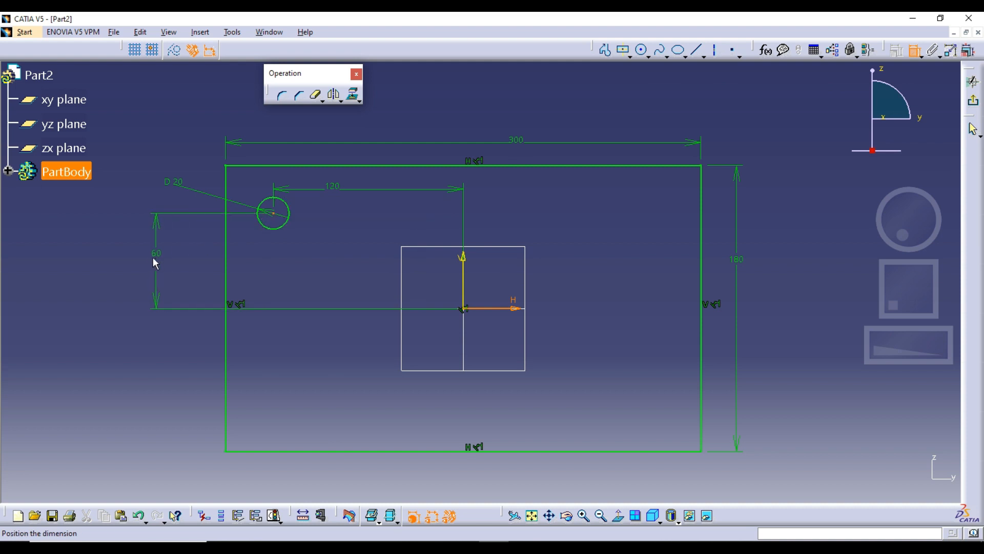
click(152, 260)
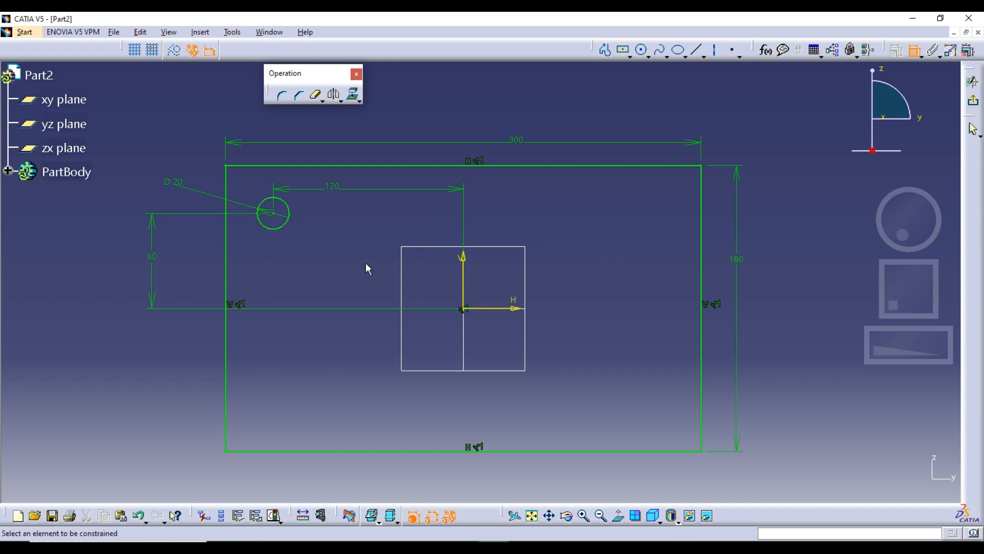
drag(415, 188, 416, 177)
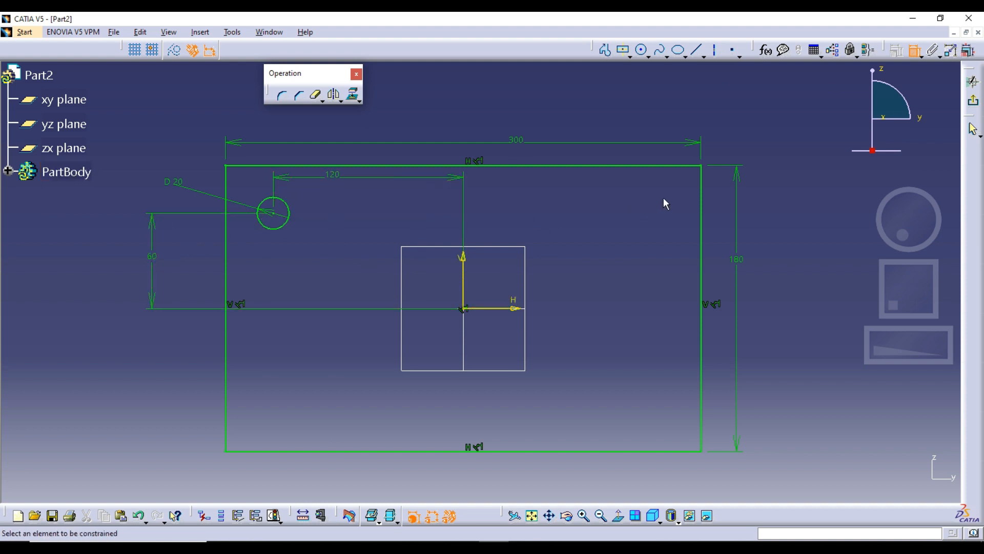
Step: Move the circle across the vertical sketch axis with Symmetry and reposition its vertical distance dimension beside it
click(339, 101)
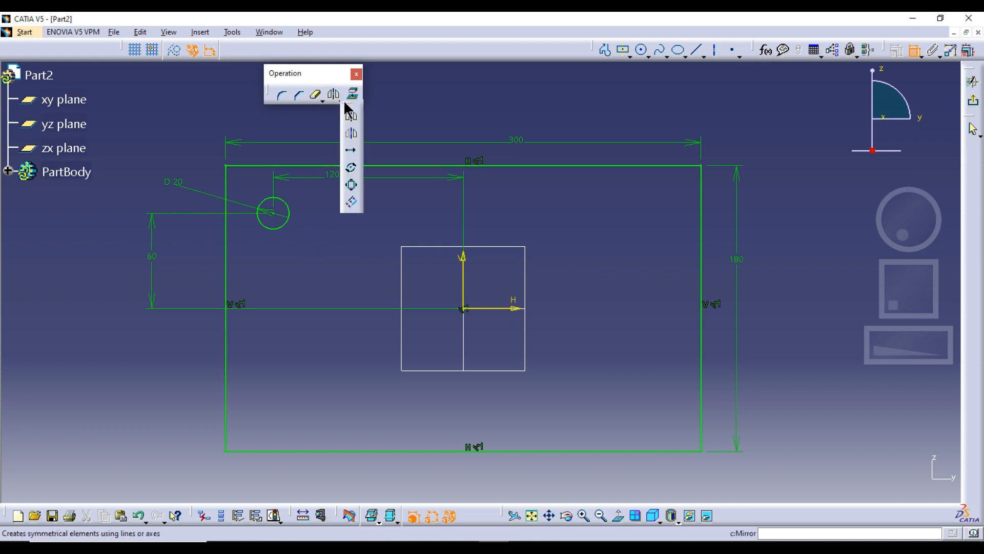
click(353, 134)
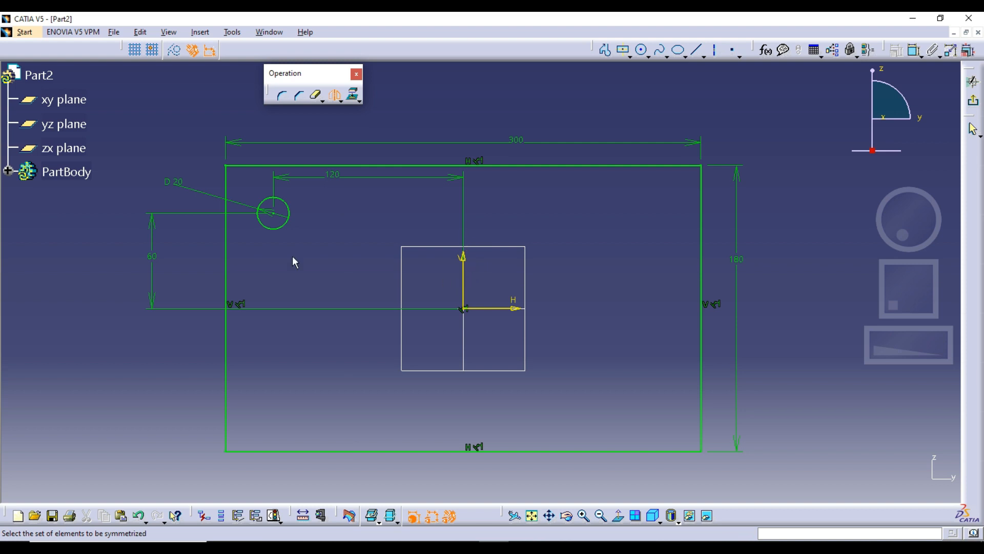
click(265, 227)
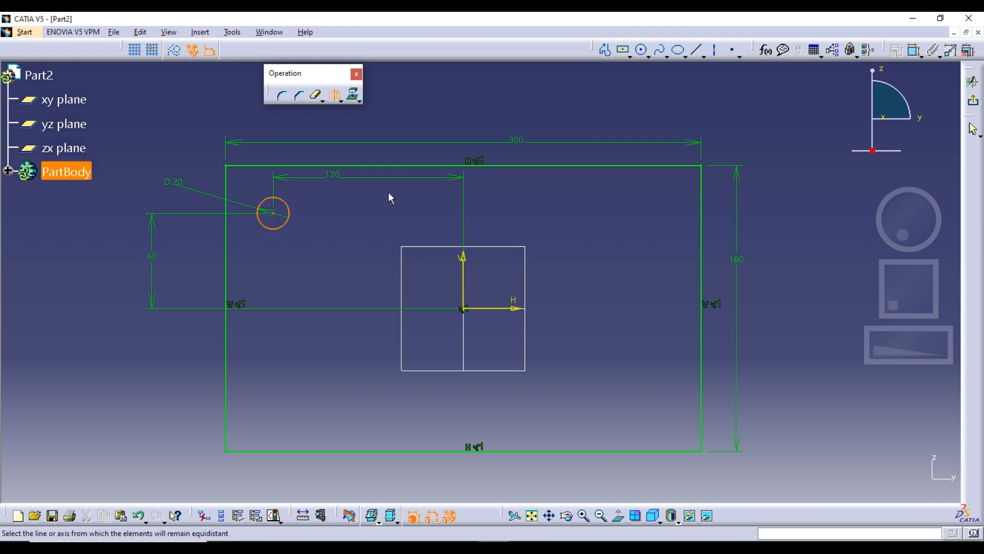
click(463, 287)
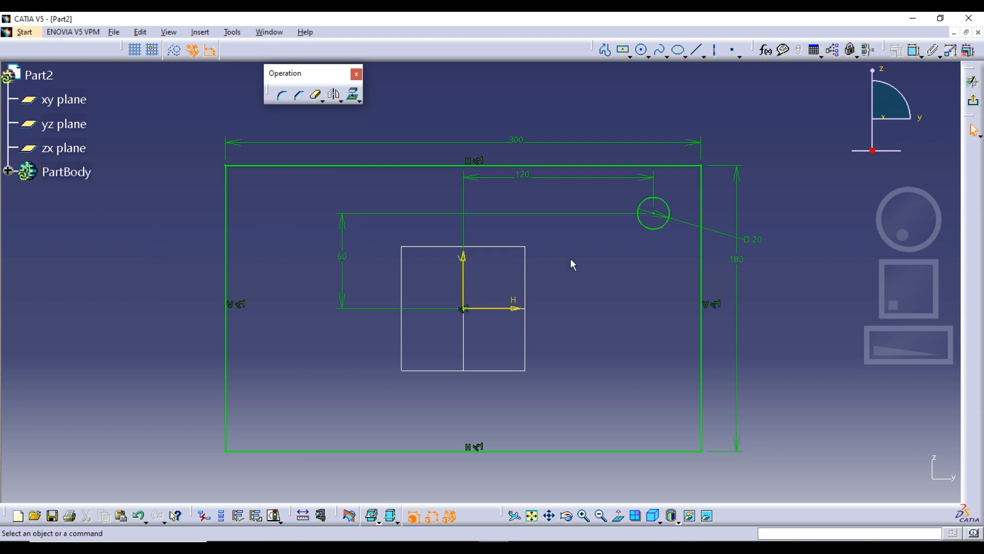
drag(353, 228, 615, 268)
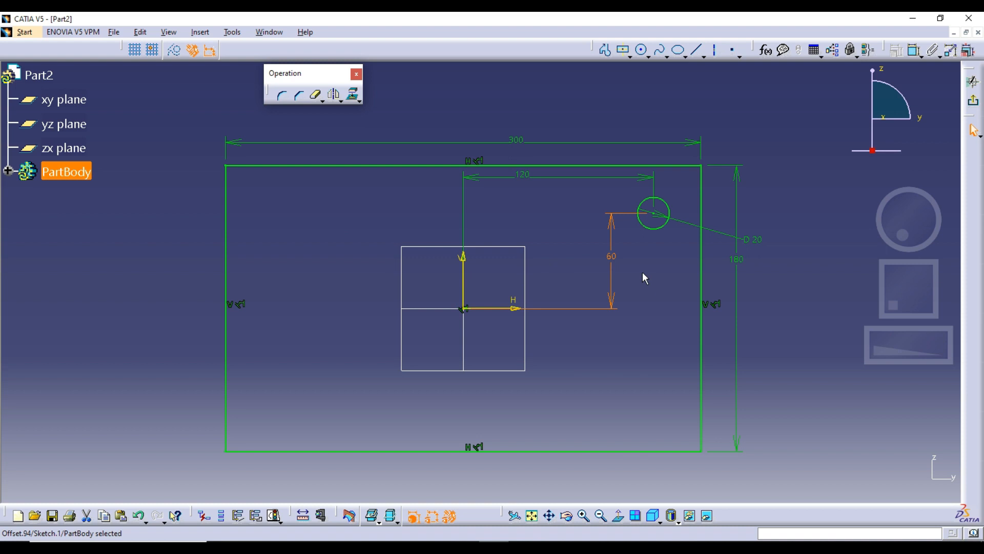
Step: Undo the dimension repositioning and the Symmetry operation
key(ctrl+z)
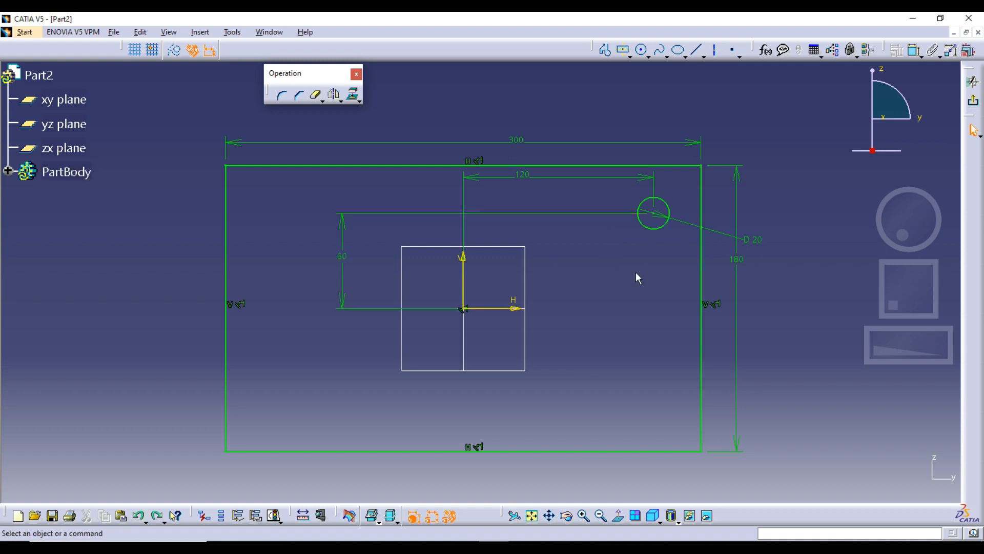
key(ctrl+z)
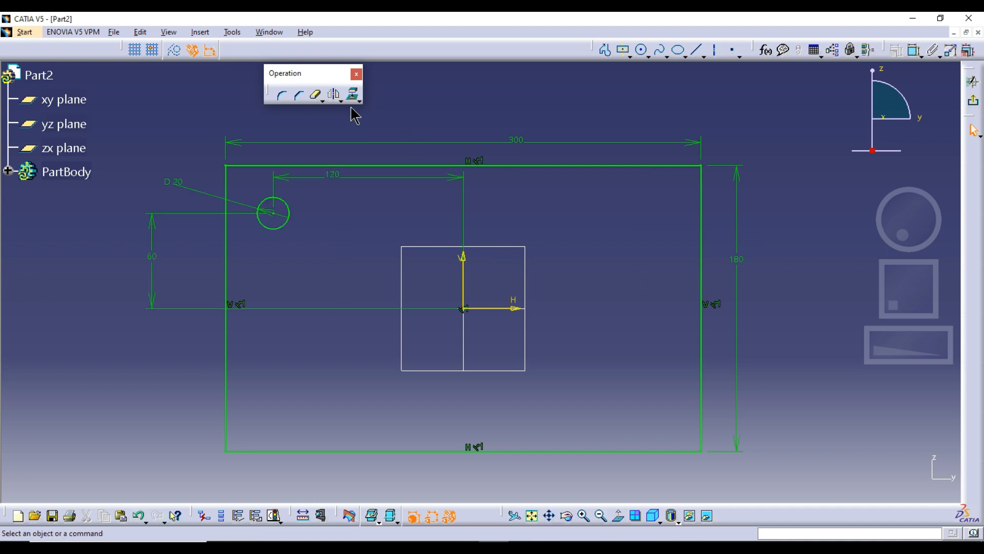
Step: Reposition the circle's distance and diameter dimensions and the rectangle's width dimension so they sit clear of the geometry
click(342, 101)
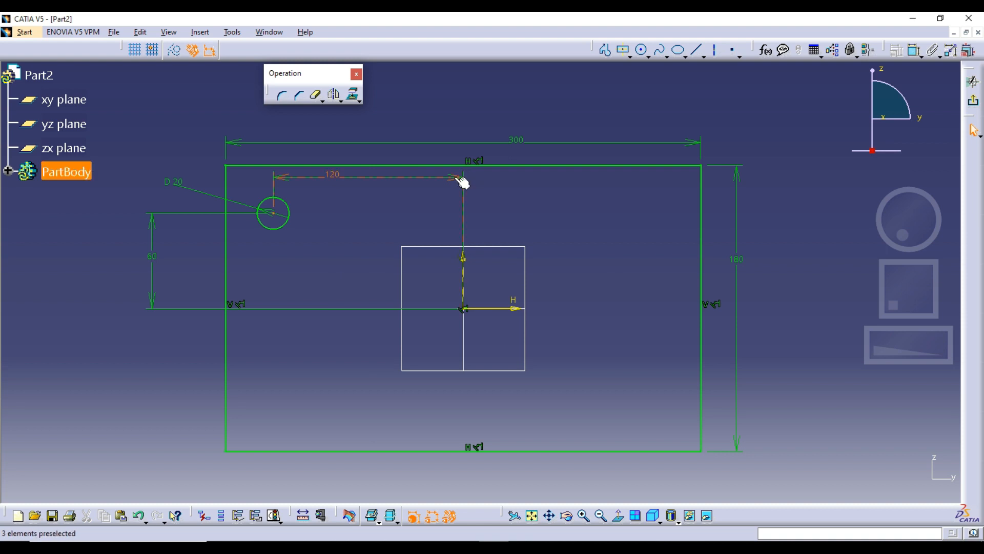
drag(462, 183, 453, 153)
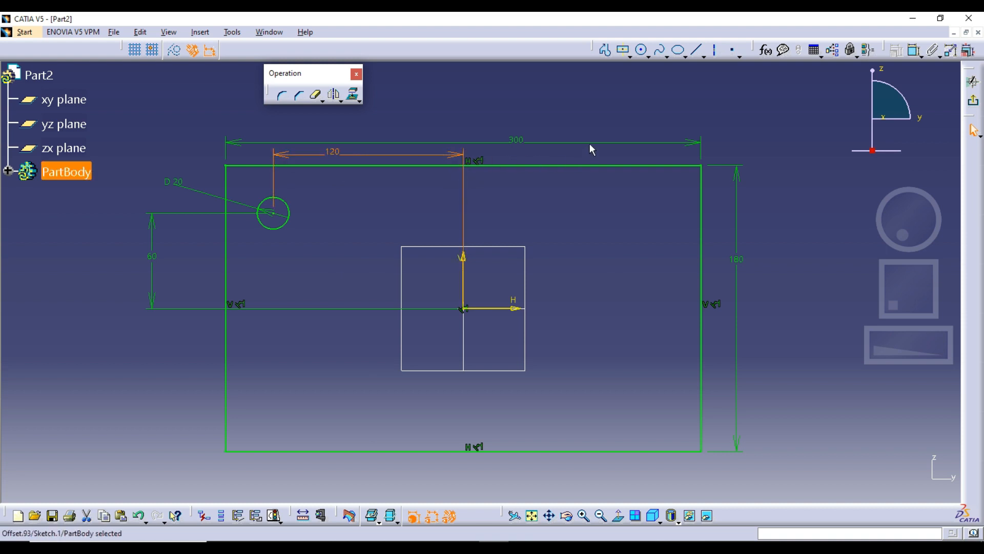
drag(590, 143, 580, 110)
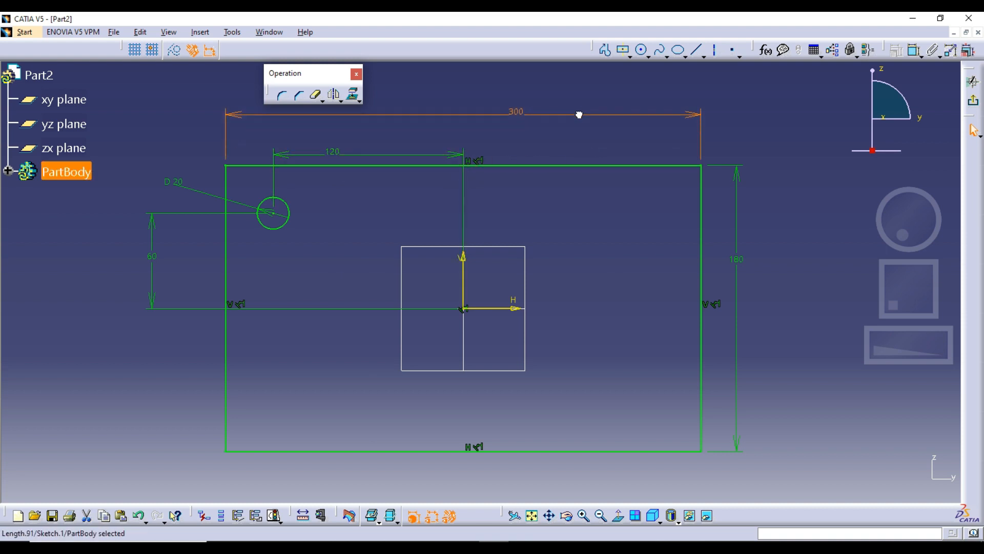
click(142, 226)
drag(142, 225, 134, 233)
click(372, 204)
middle_drag(371, 204, 364, 236)
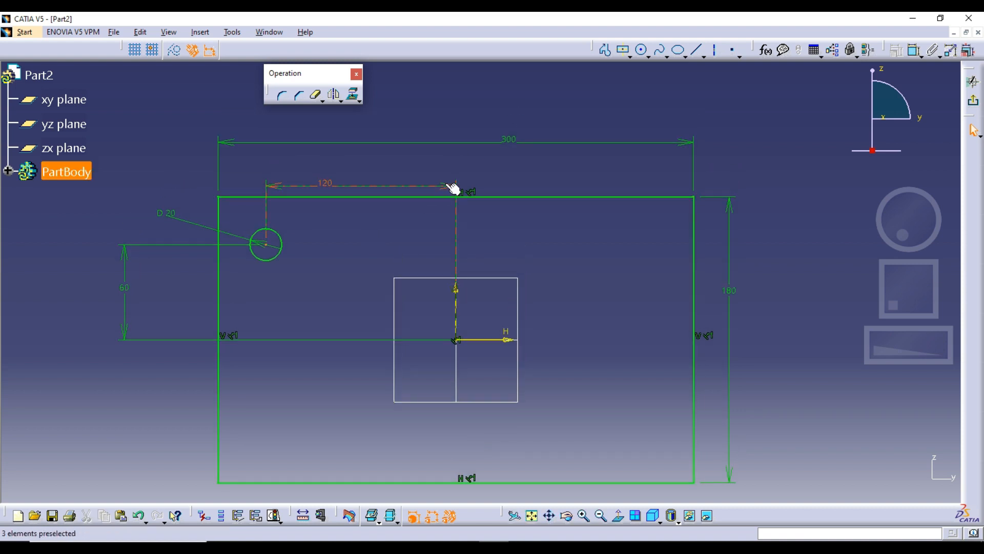
drag(452, 186, 442, 174)
click(484, 202)
middle_drag(536, 246, 540, 230)
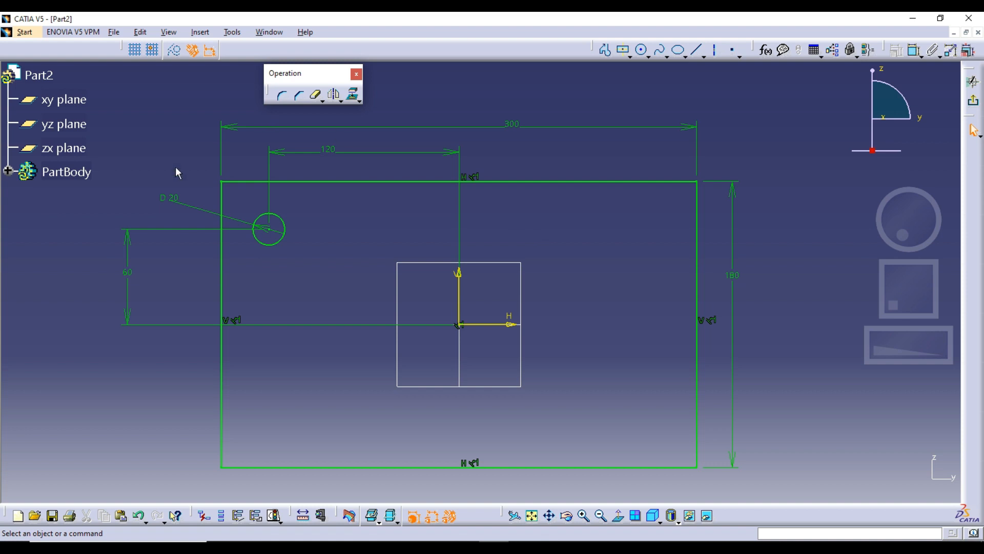
drag(179, 208, 171, 191)
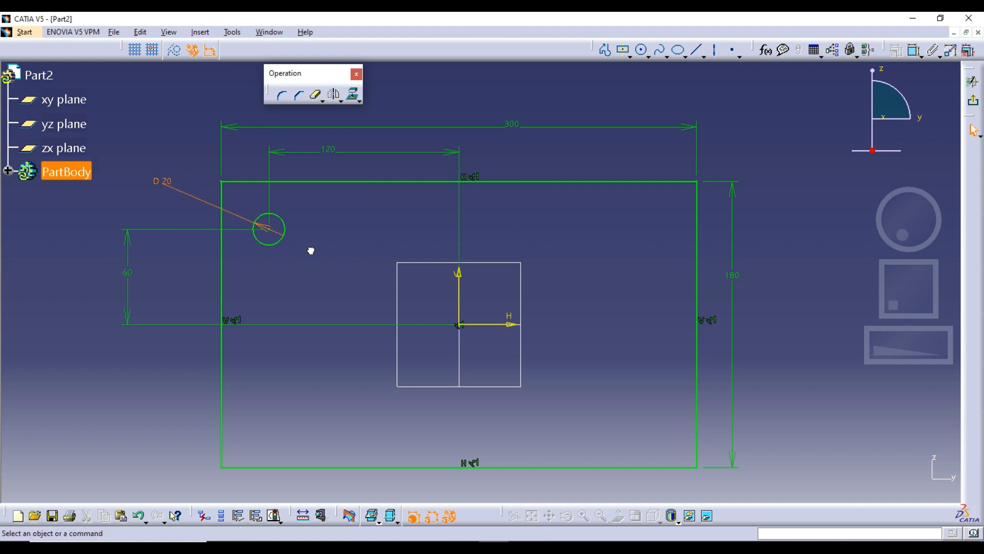
Step: Draw a horizontal axis line about 248 mm long from the 20 mm circle's center across the rectangle
click(715, 49)
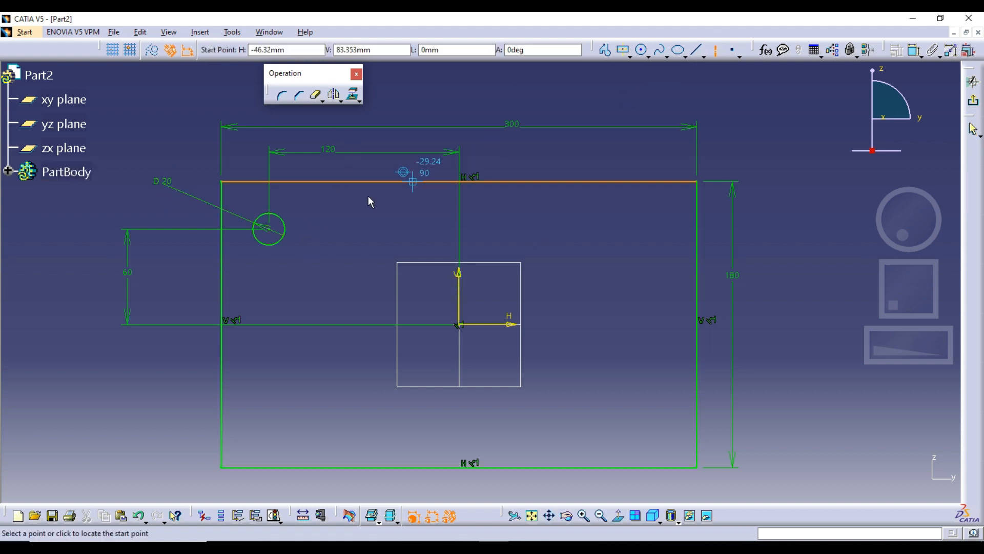
click(270, 230)
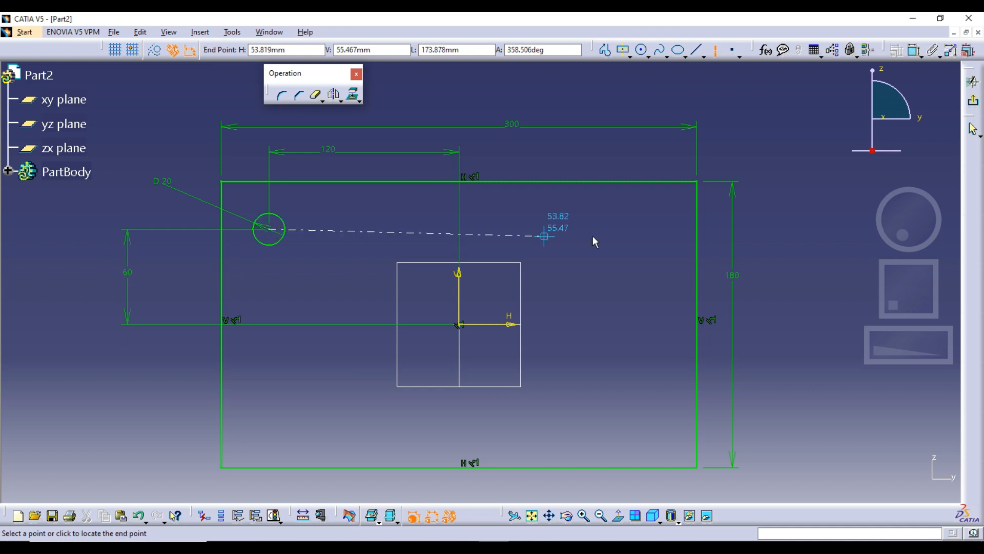
click(664, 229)
Step: Sketch three separate circles with radii of about 10 to 12 mm, centered along the horizontal axis line
click(644, 51)
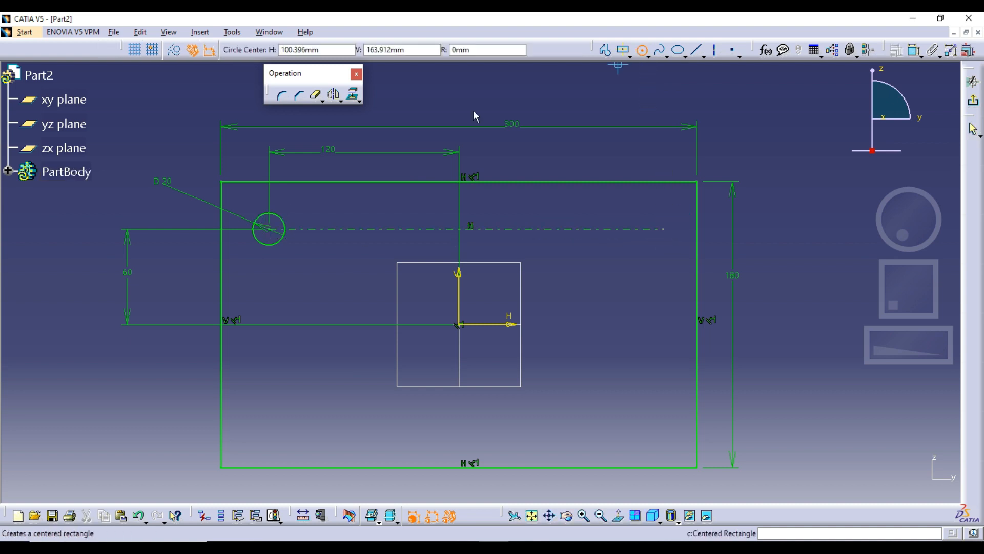
click(350, 229)
click(356, 211)
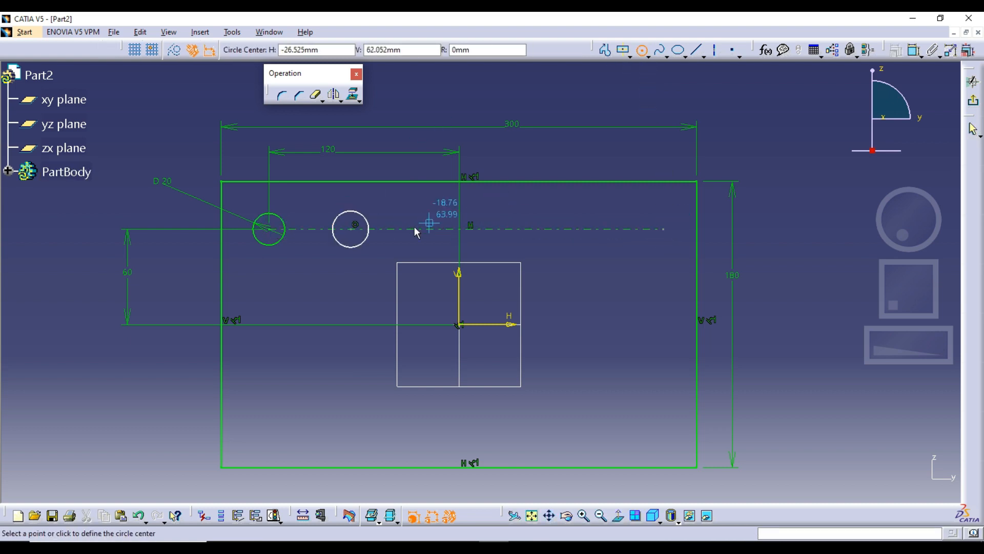
click(435, 230)
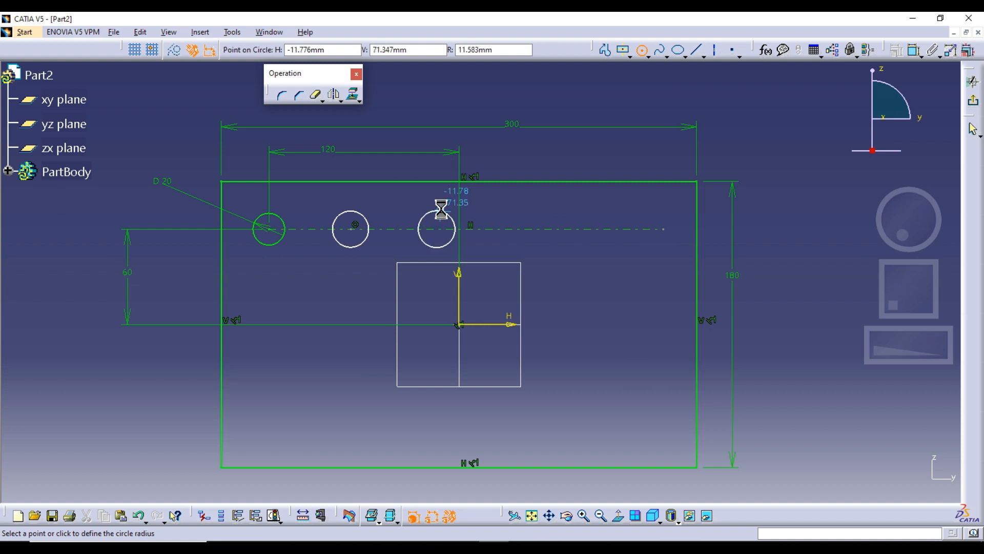
click(439, 211)
click(510, 229)
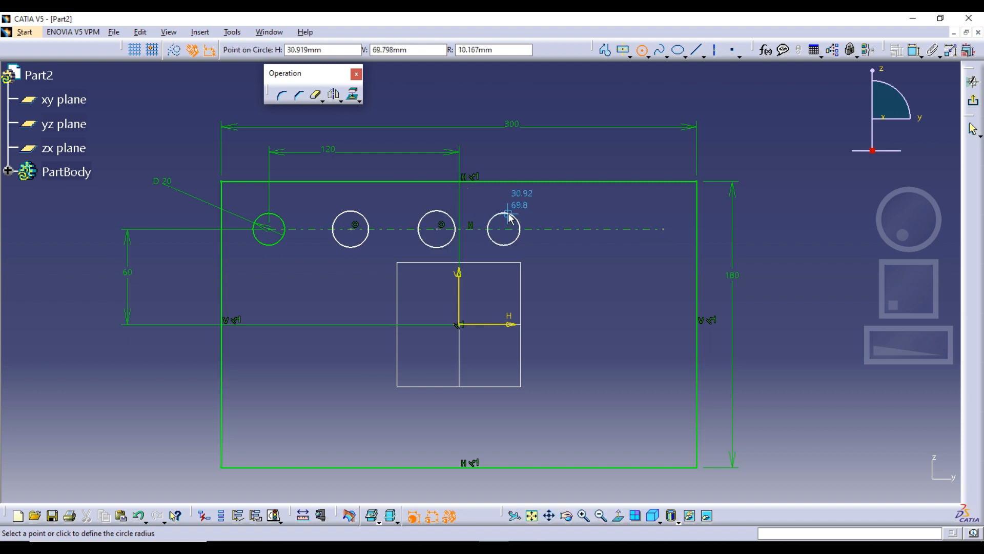
click(508, 212)
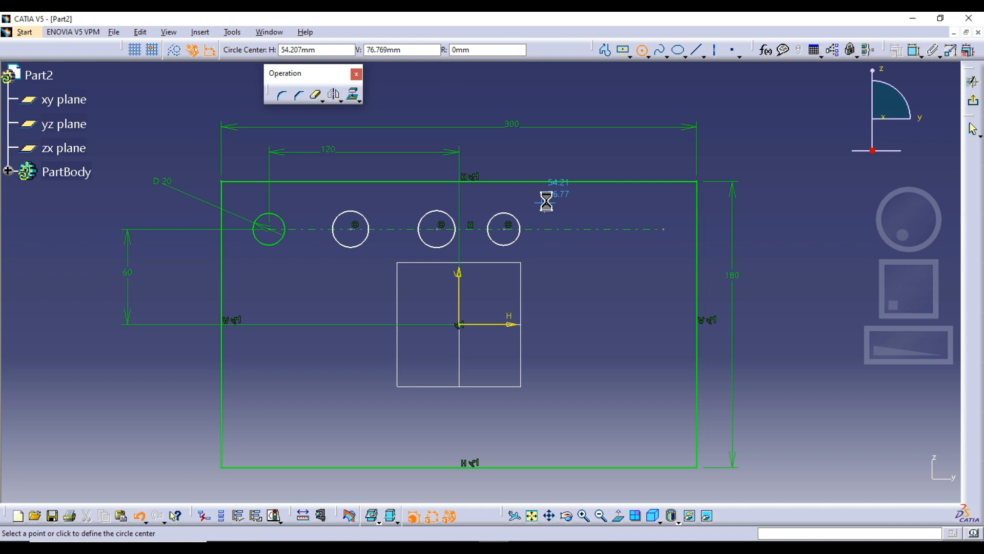
Step: Undo the three freehand circles and delete the horizontal axis line
click(642, 50)
key(ctrl+z)
key(ctrl+z)
key(ctrl+z)
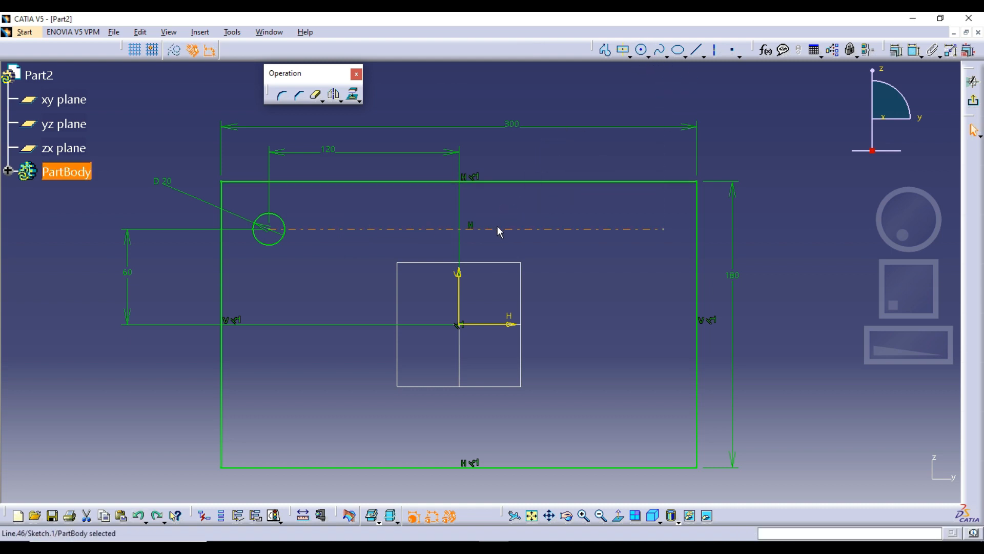
key(Delete)
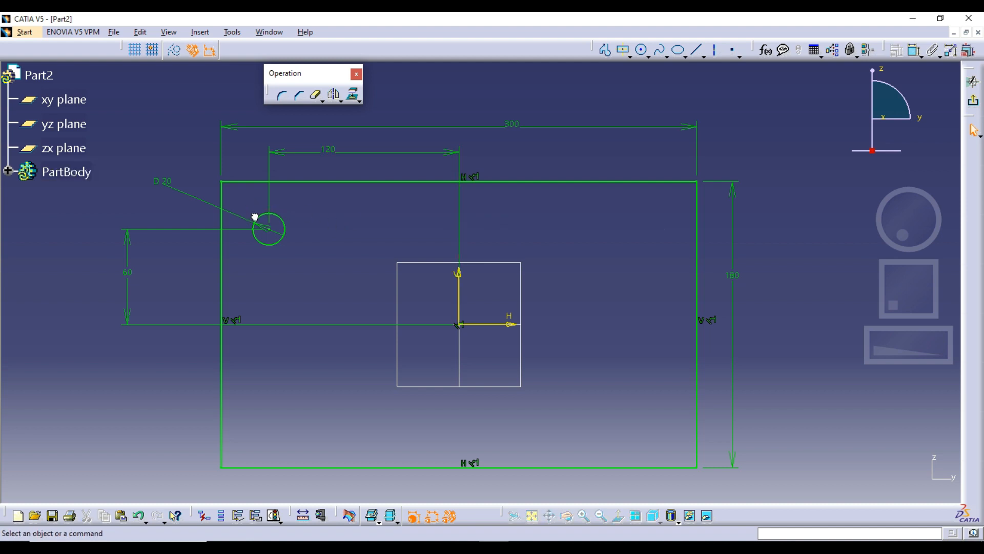
click(256, 219)
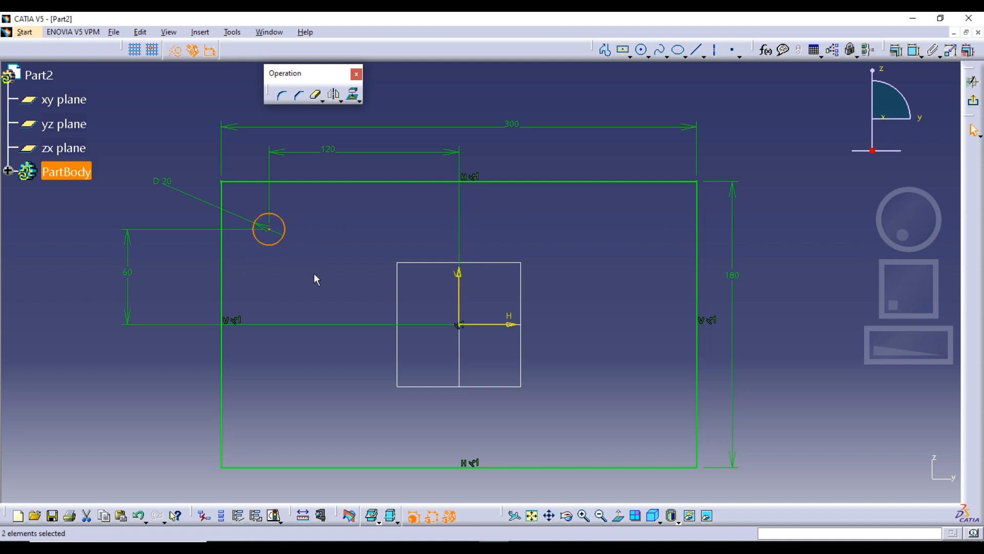
click(323, 101)
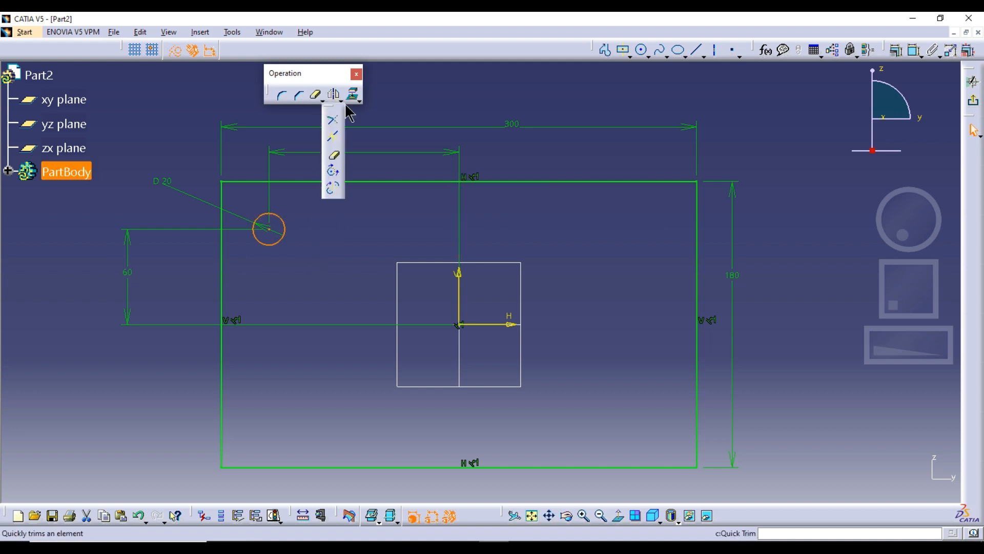
click(342, 101)
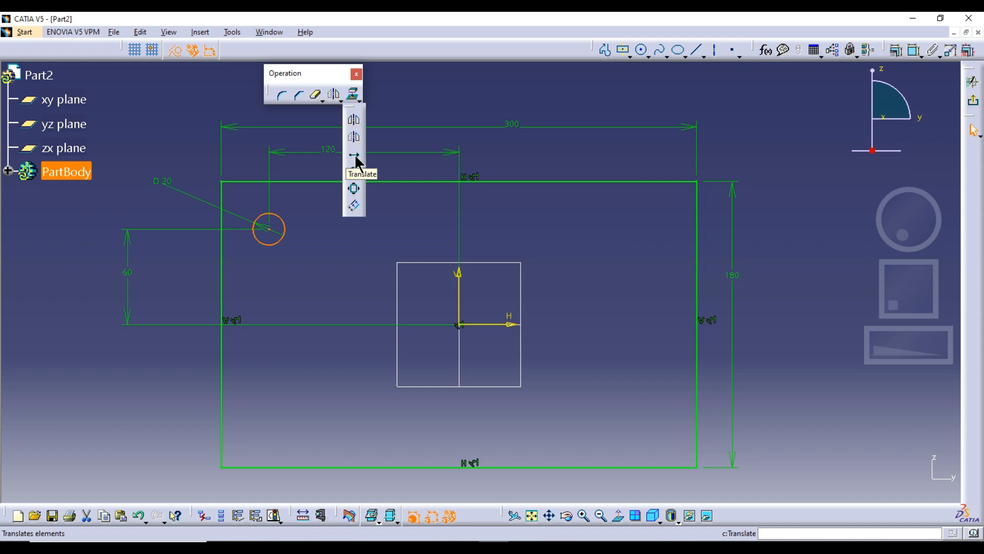
click(327, 277)
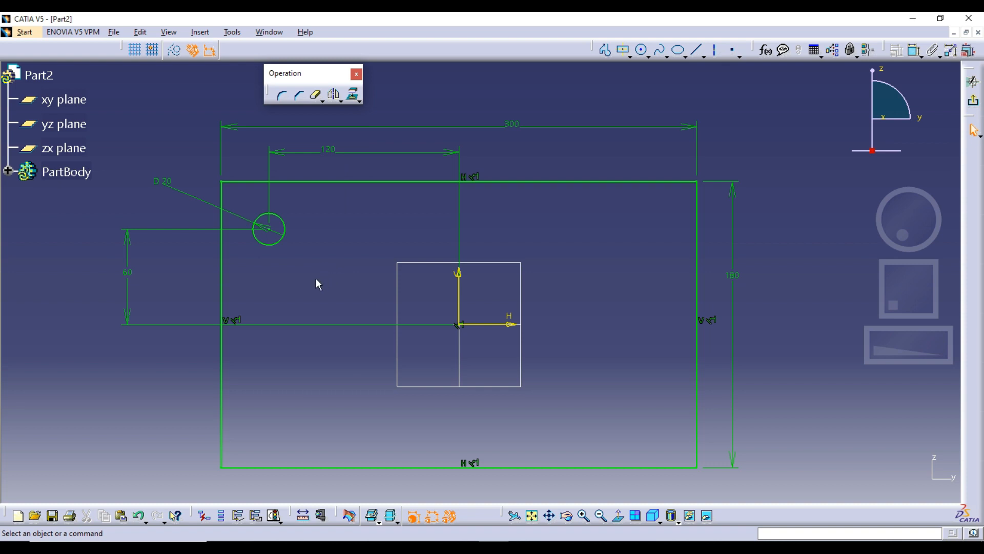
Step: Translate the 20 mm circle in duplicate mode with 4 instances, spaced about 55 mm apart horizontally from its center
drag(249, 211, 313, 281)
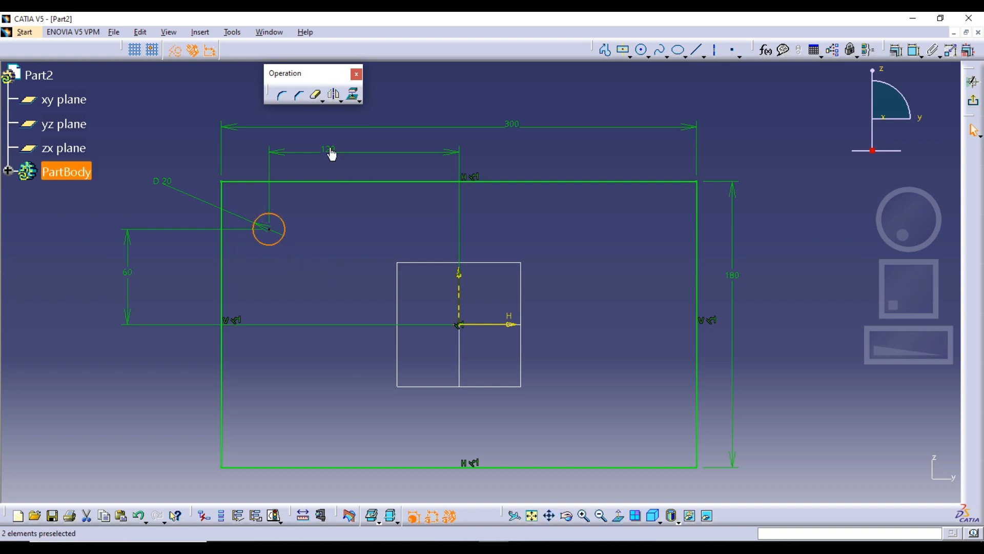
click(341, 102)
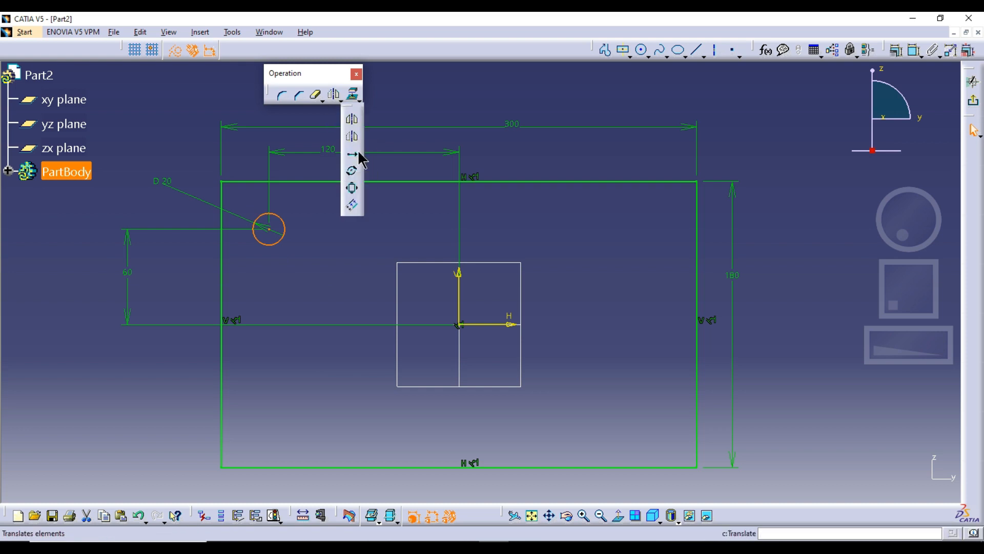
click(359, 153)
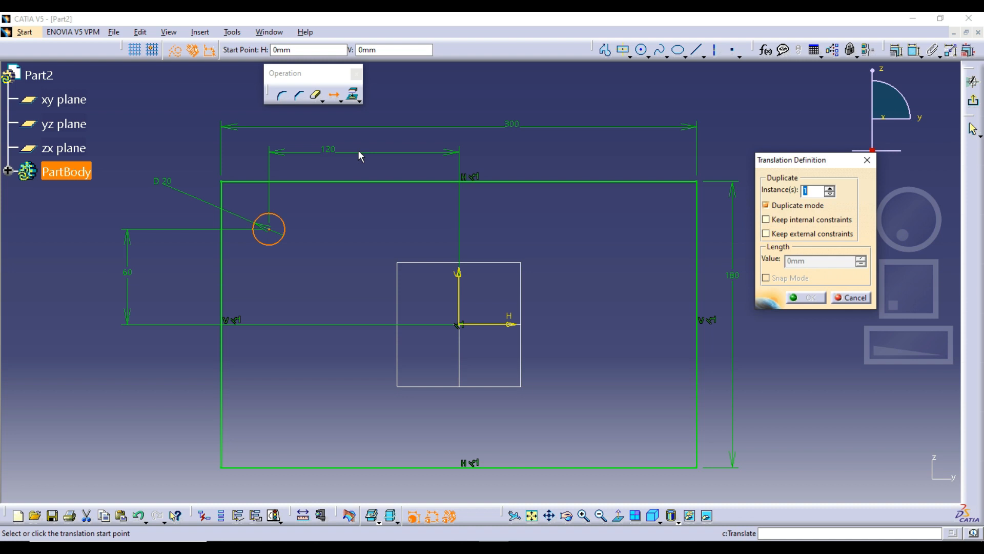
click(277, 232)
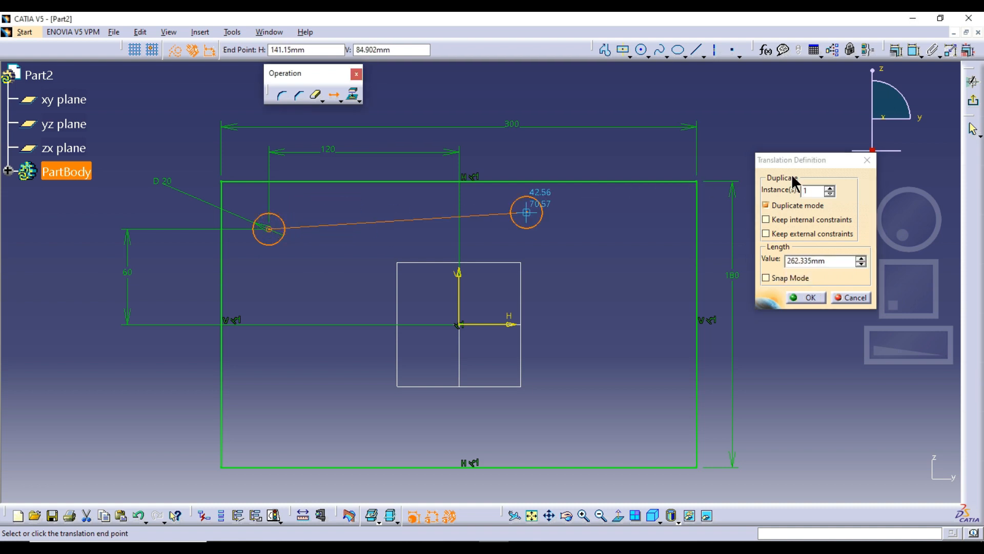
double_click(829, 188)
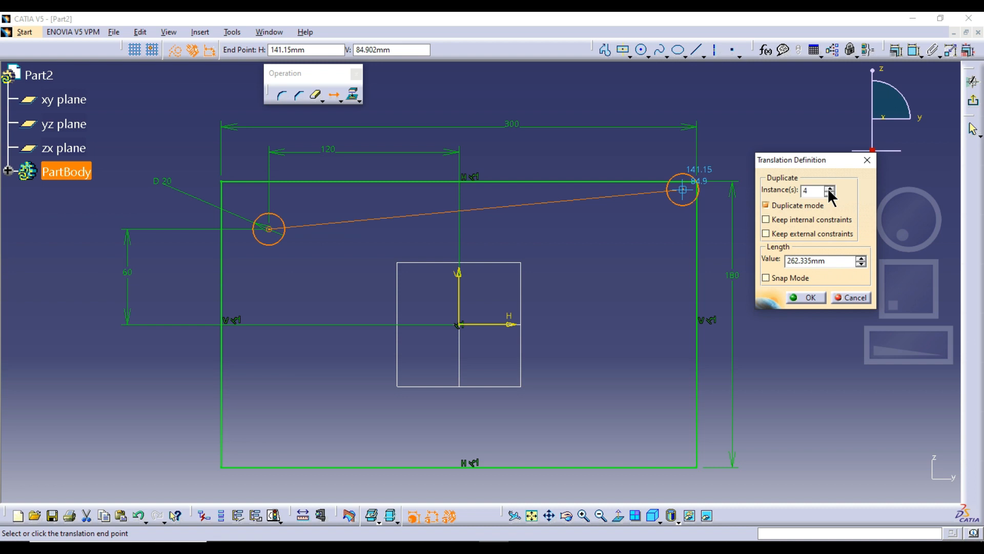
click(829, 188)
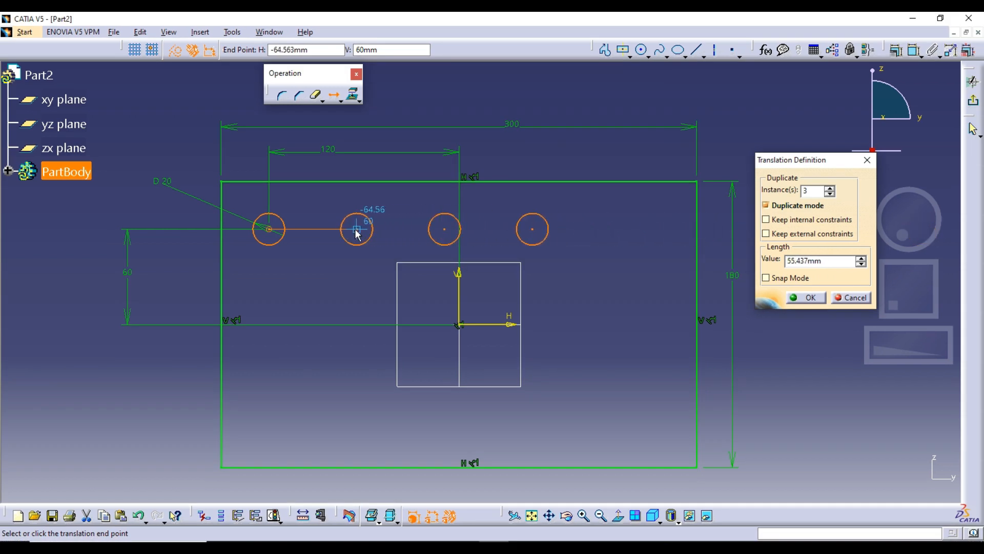
click(830, 188)
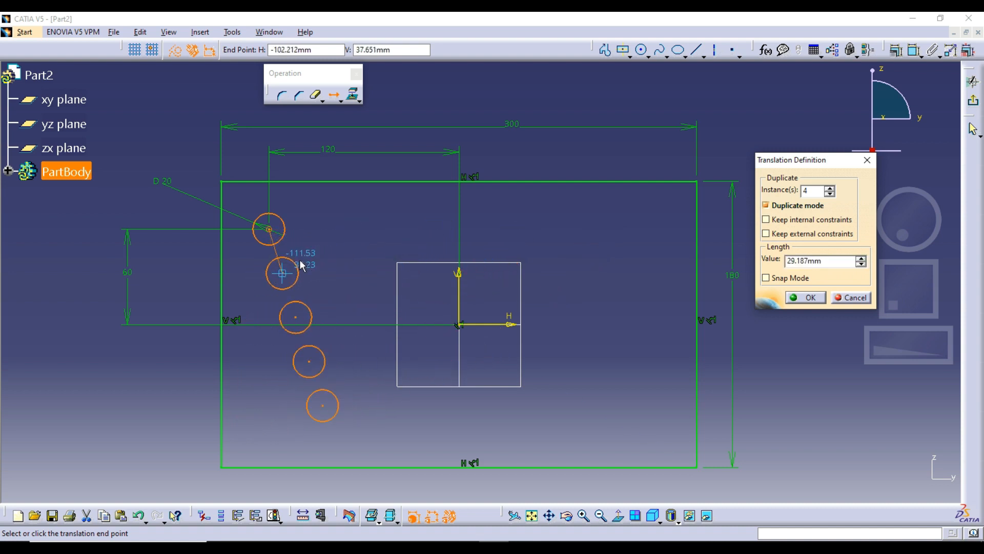
click(357, 230)
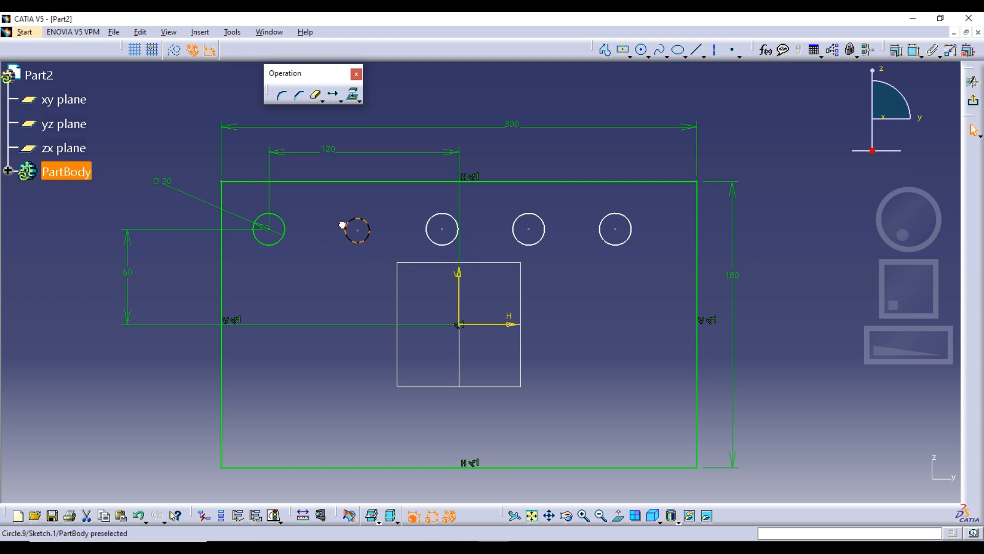
Step: Shift the first copied circle slightly to test its freedom and delete all four copies
drag(342, 222, 339, 217)
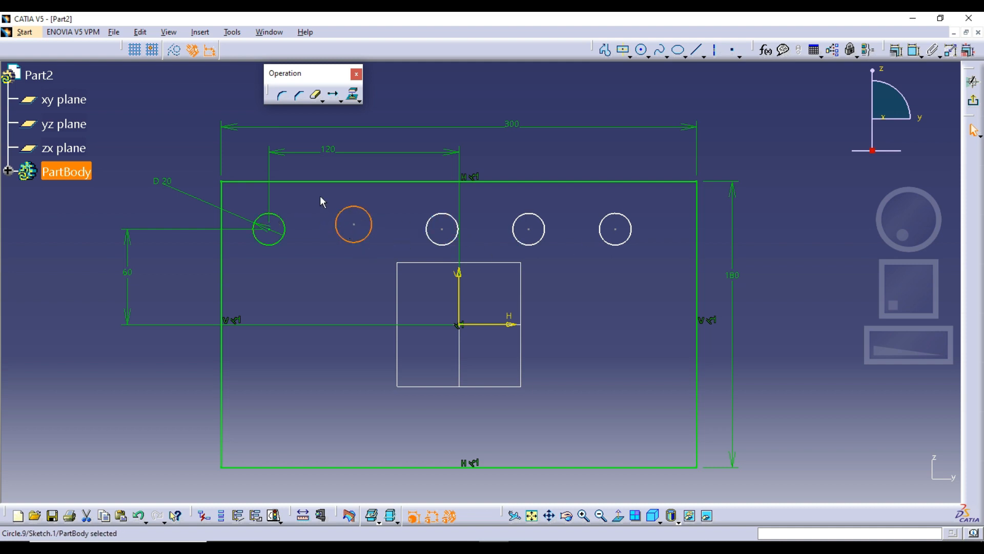
drag(319, 198, 651, 272)
key(Delete)
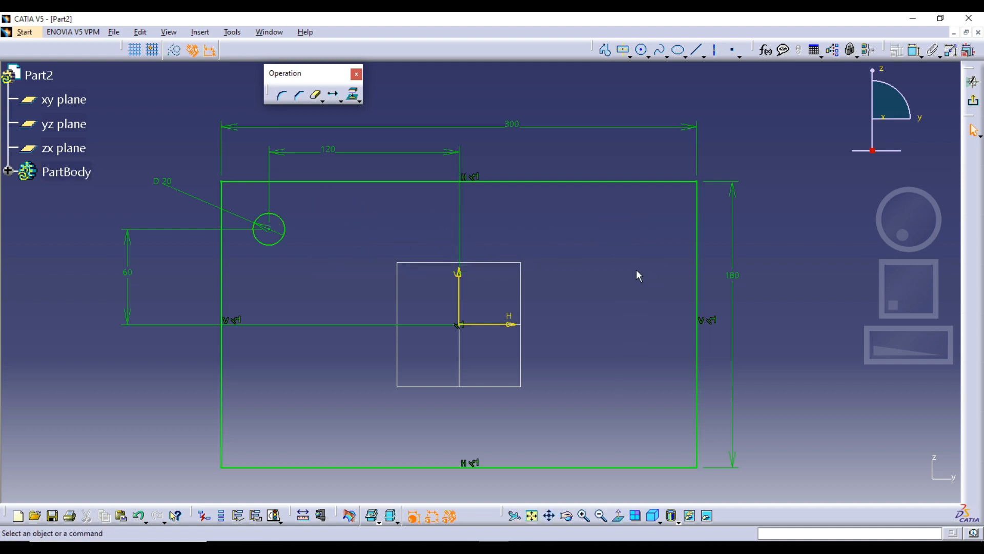
click(259, 216)
click(333, 95)
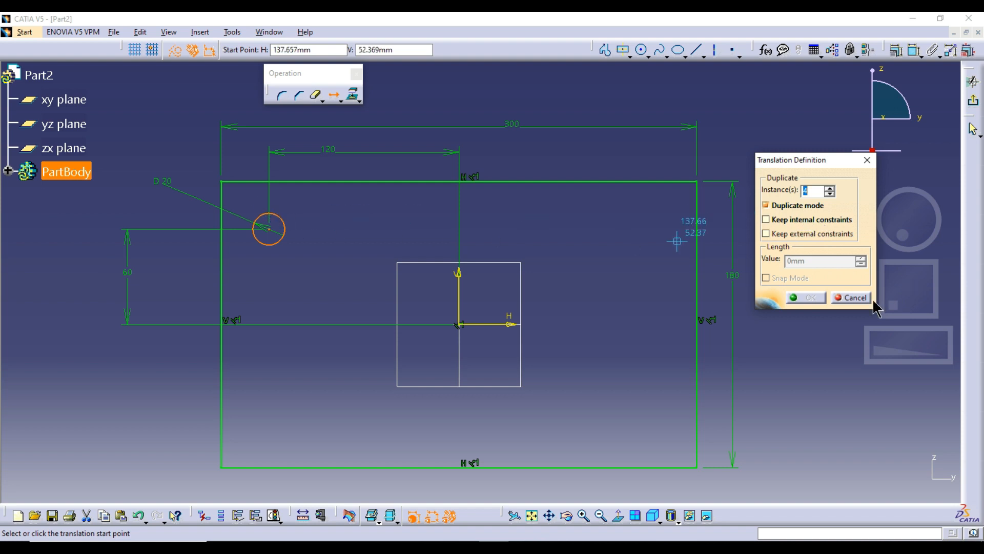
click(853, 297)
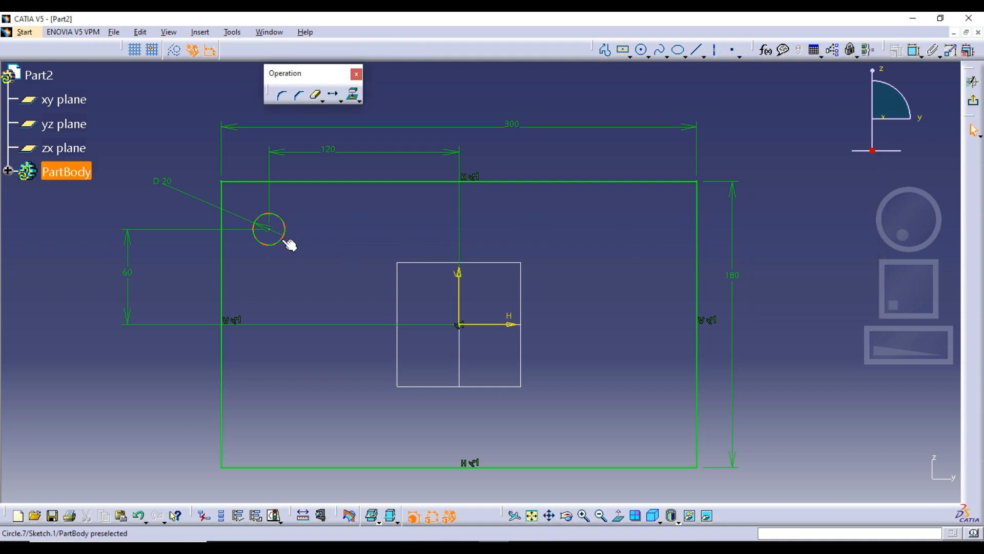
Step: Reposition the circle's diameter dimension closer to it and Translate 4 copies about 55 mm apart horizontally, keeping internal constraints
drag(172, 189, 189, 203)
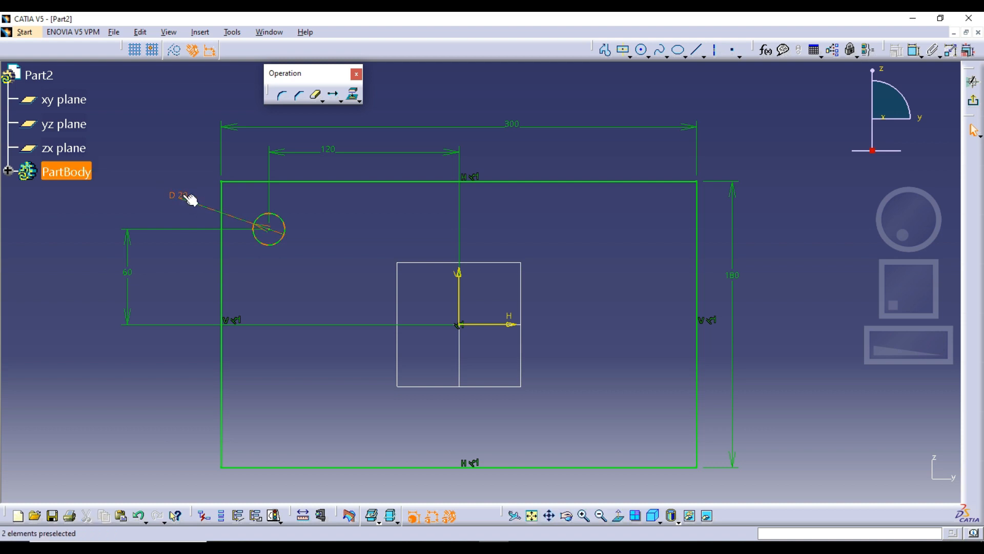
click(266, 213)
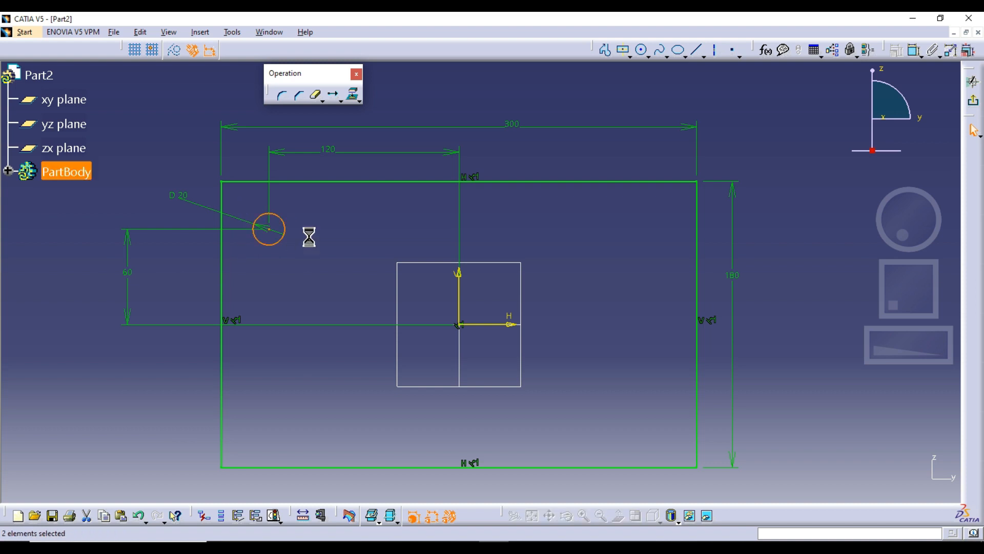
click(333, 95)
click(812, 218)
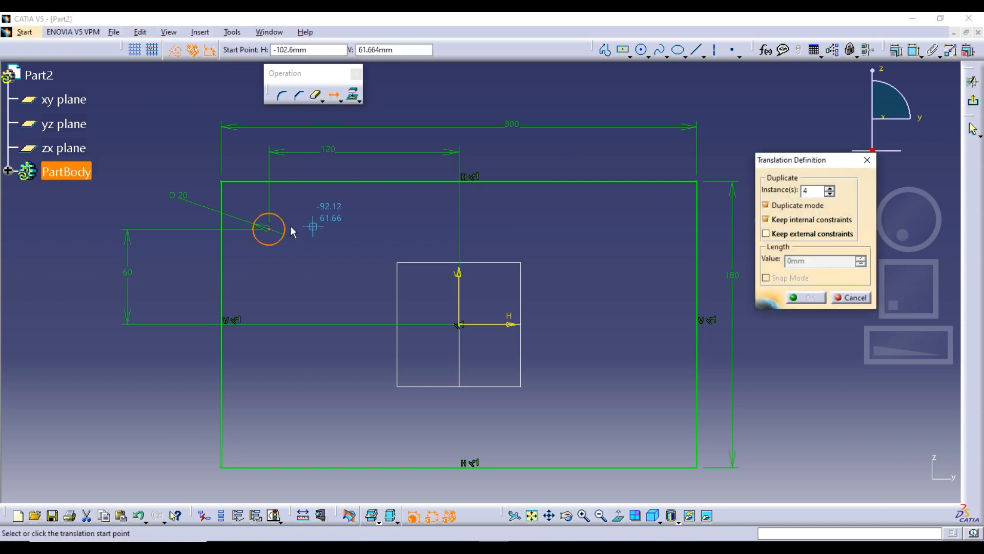
click(269, 229)
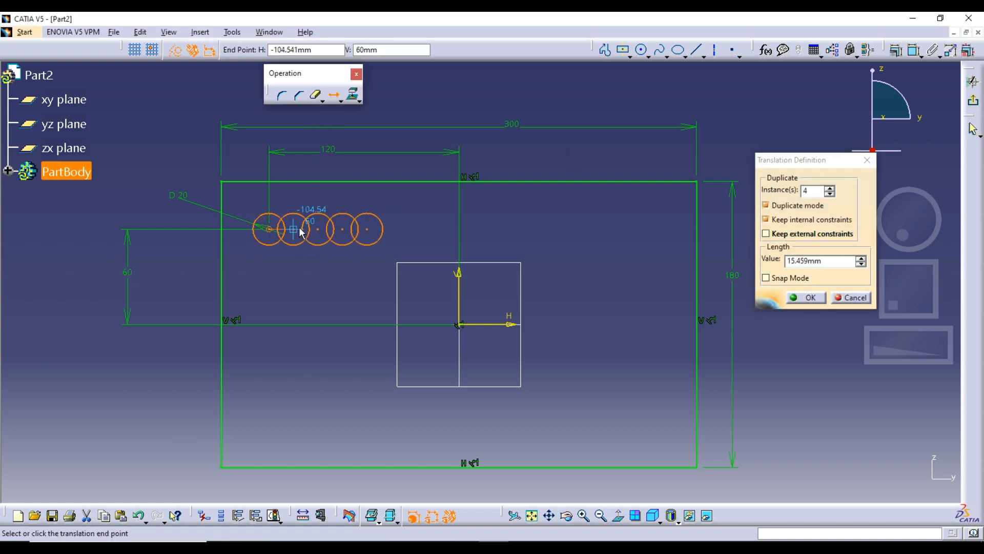
click(356, 230)
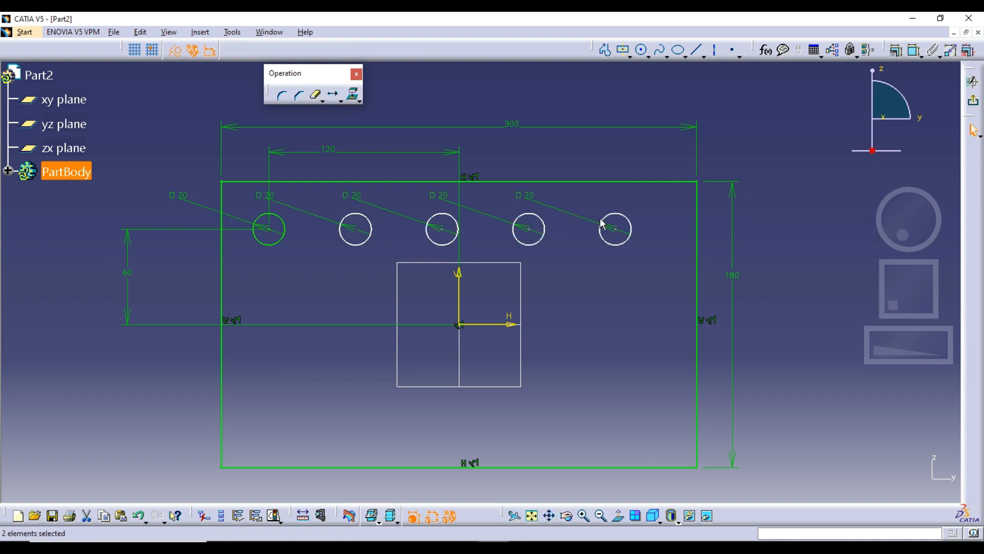
Step: Shift the two copies farthest from the original circle slightly and undo these moves together with the translation
drag(605, 215, 609, 212)
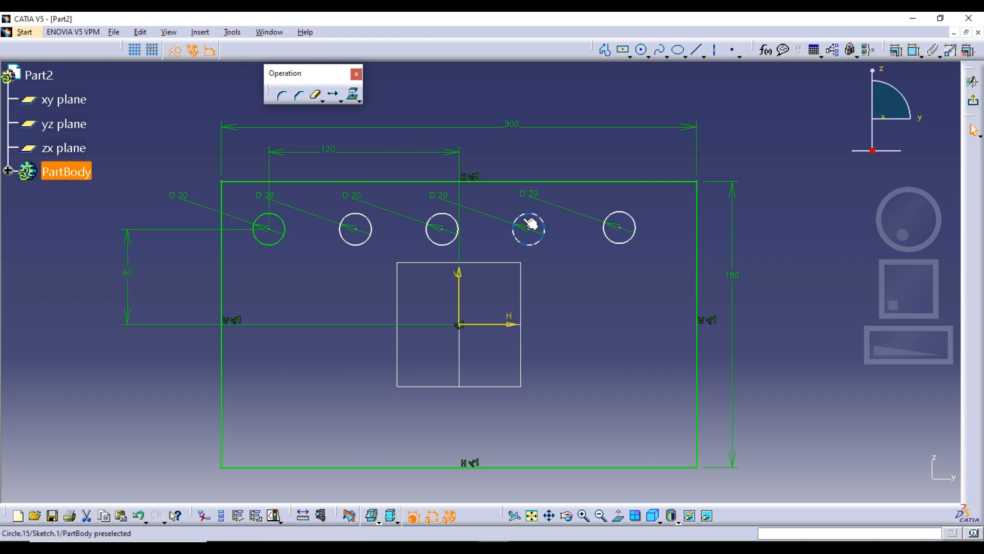
mouse_move(530, 224)
mouse_down()
mouse_move(521, 205)
mouse_move(540, 253)
mouse_move(519, 227)
mouse_up()
key(ctrl+z)
key(ctrl+z)
key(ctrl+z)
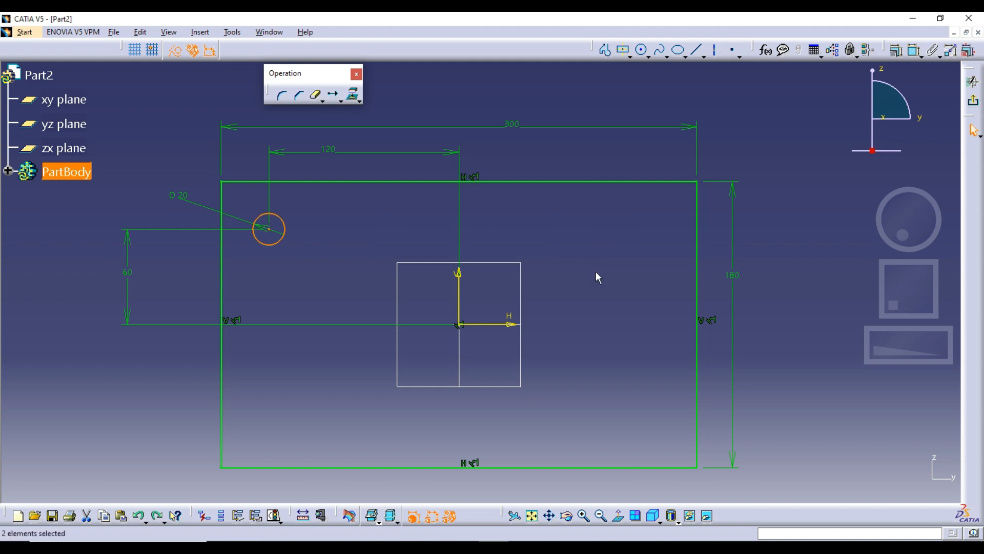
Step: Translate 2 copies of the 20 mm circle horizontally from its center, about 83 mm apart, keeping both internal and external constraints
click(333, 95)
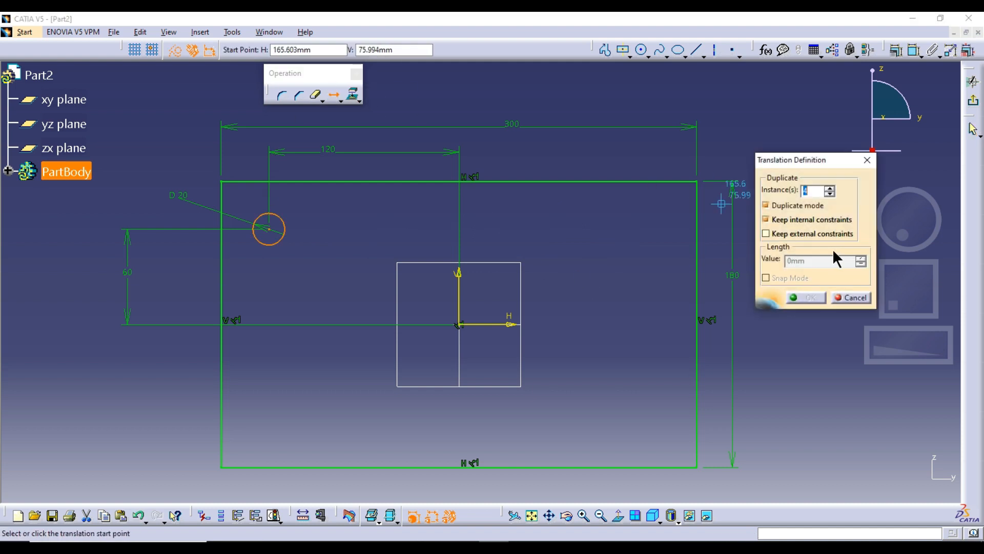
click(810, 235)
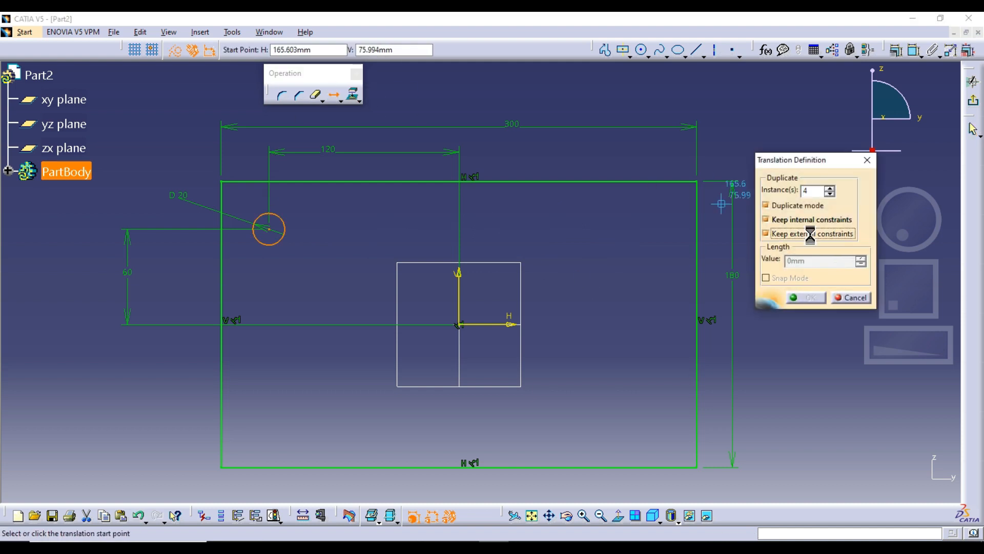
click(829, 194)
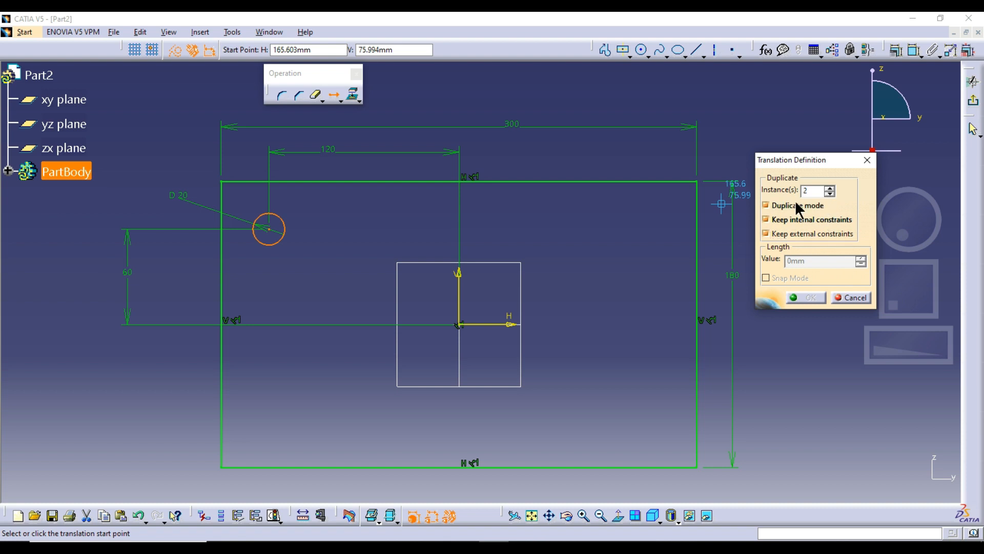
click(270, 229)
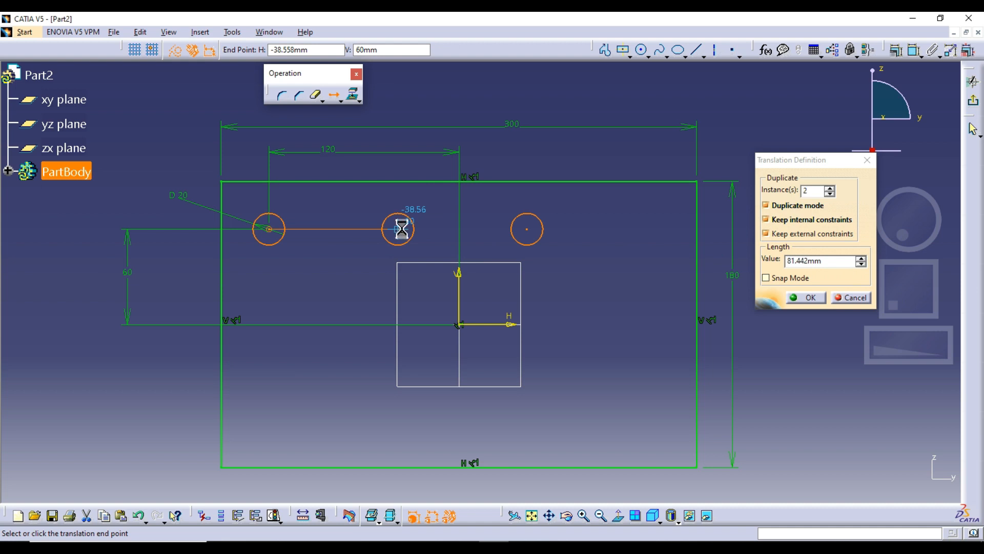
click(400, 230)
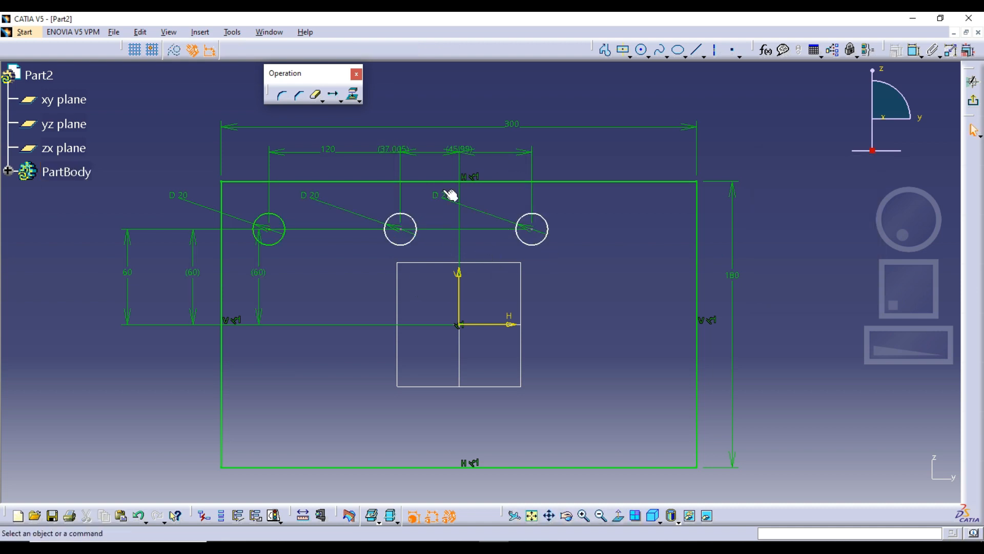
Step: Spread out the overlapping dimensions by repositioning the copies' vertical and horizontal offsets and moving the 120 and 300 dimensions farther from the rectangle
drag(259, 259, 608, 257)
drag(194, 240, 351, 272)
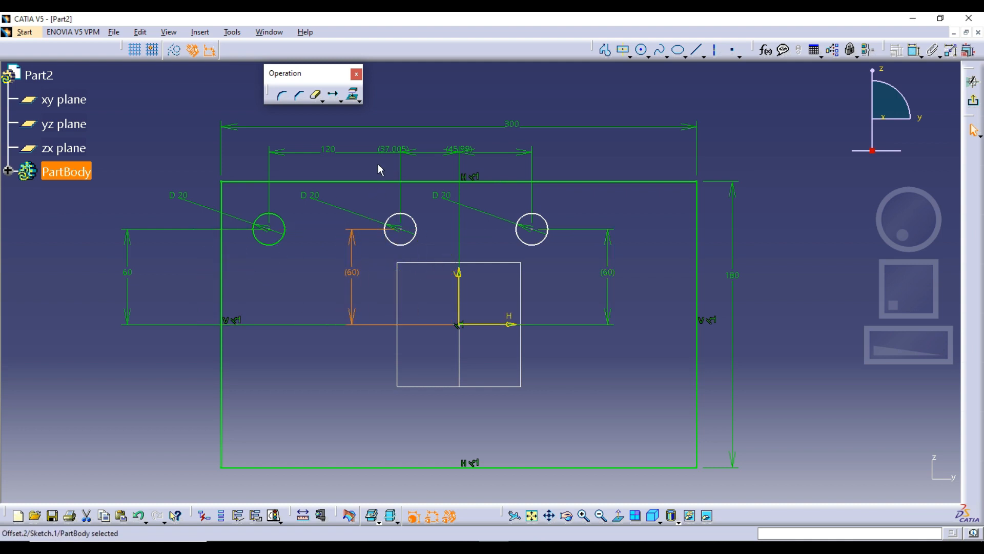
drag(352, 153, 353, 136)
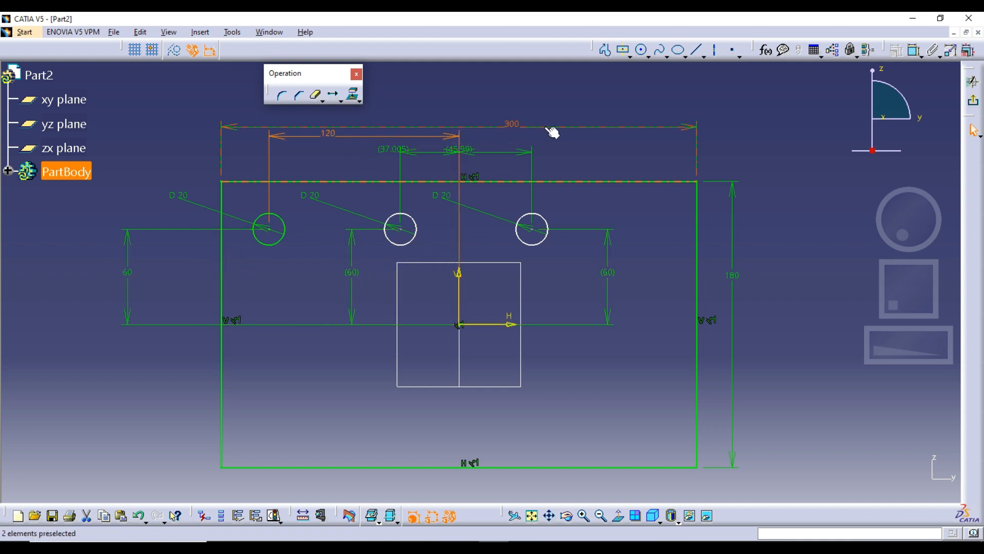
drag(553, 126, 564, 89)
drag(462, 142, 510, 158)
drag(406, 150, 429, 154)
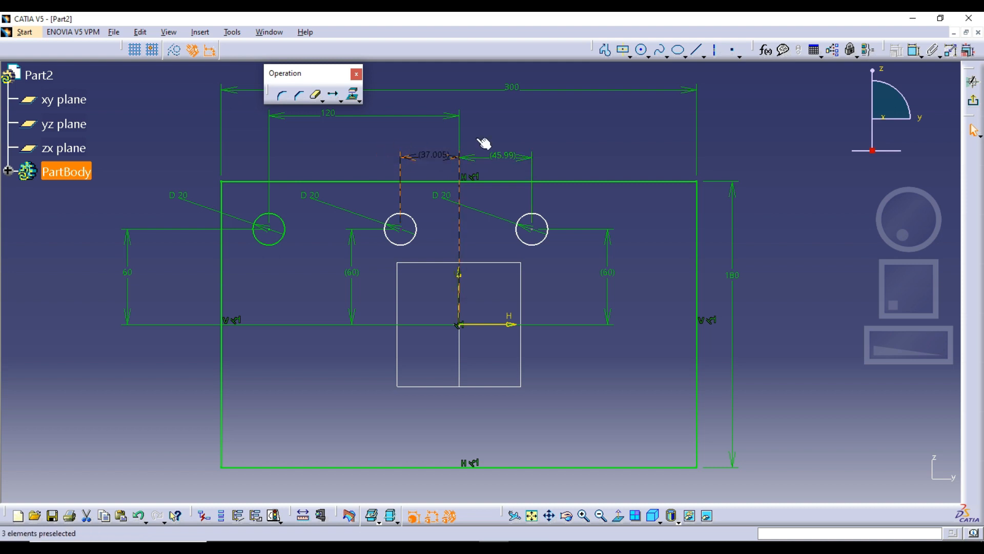
click(528, 137)
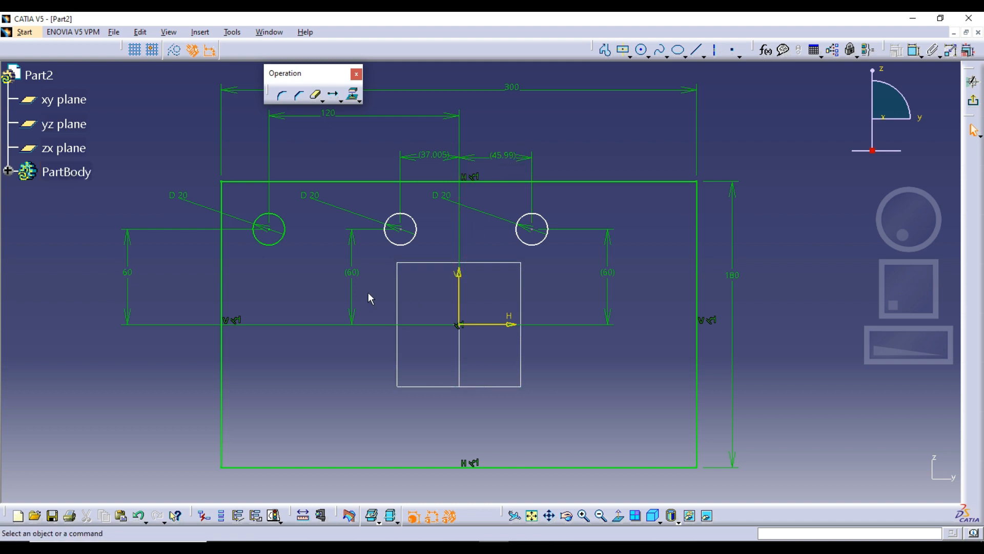
Step: Convert the first copied circle's vertical and horizontal reference dimensions into driving constraints
double_click(360, 281)
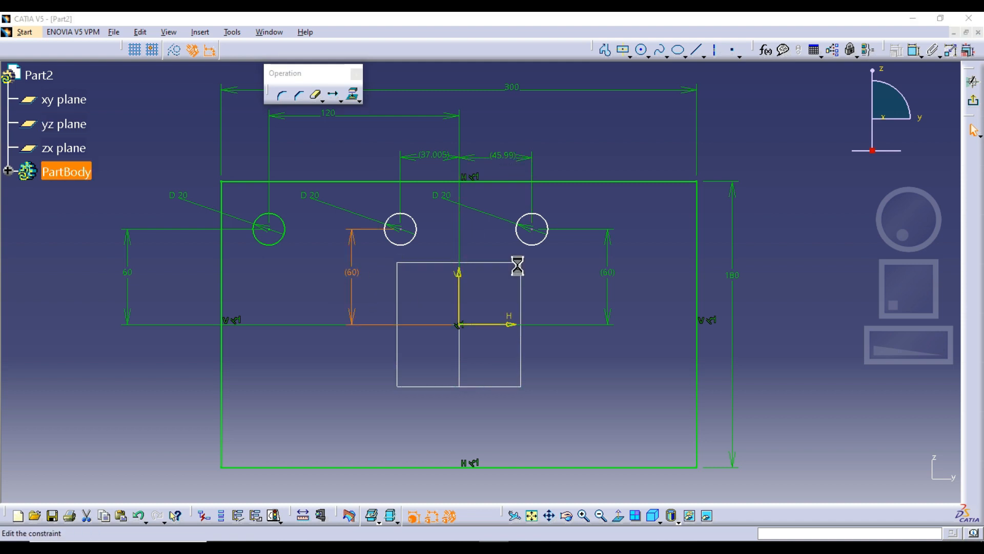
click(848, 184)
click(842, 231)
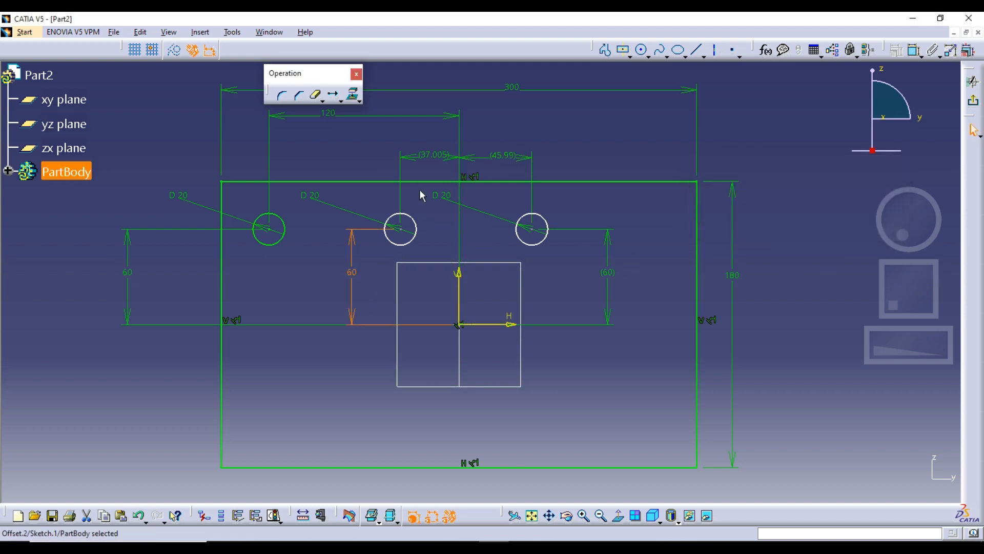
double_click(436, 157)
click(829, 186)
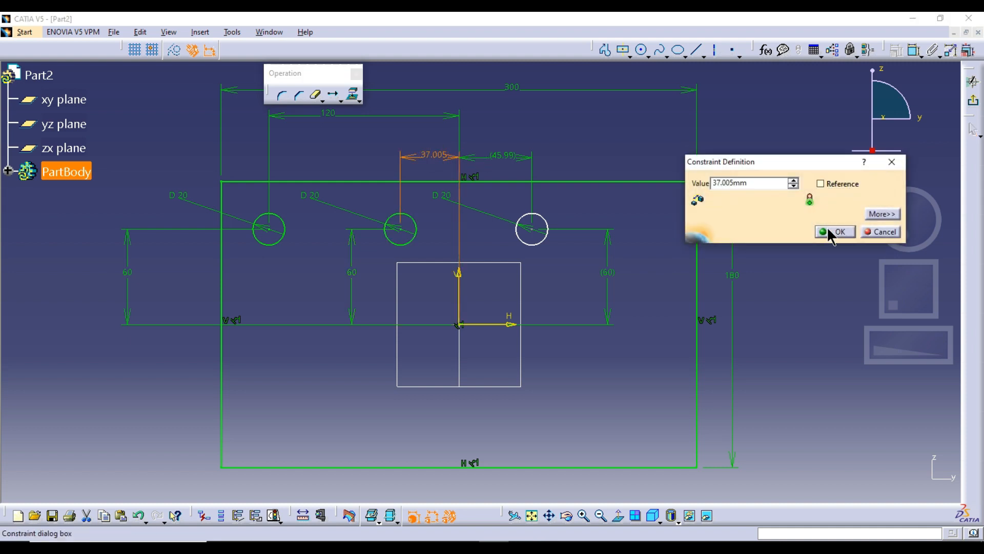
click(828, 228)
Step: Turn off the reference option on the second copied circle's horizontal and vertical offset dimensions
double_click(502, 155)
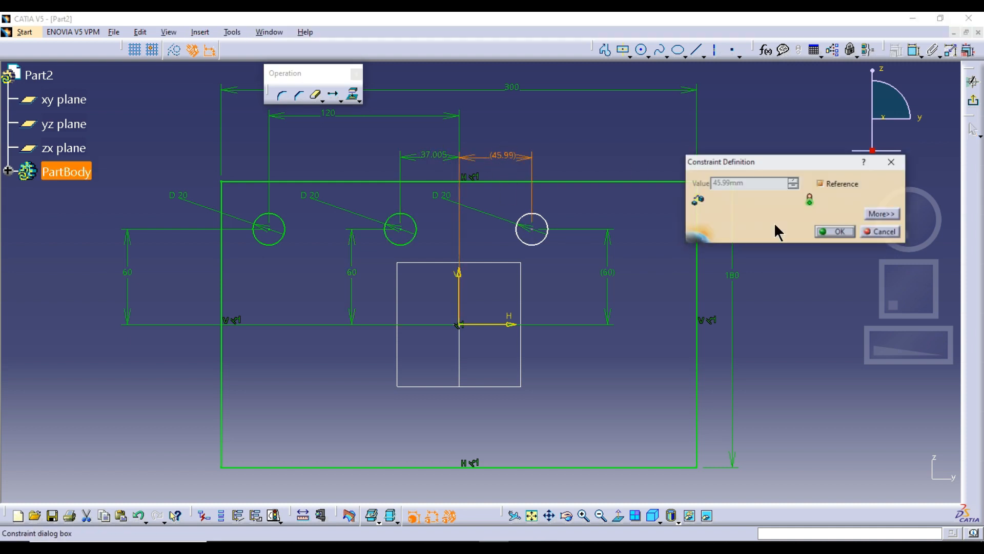
click(845, 185)
click(827, 232)
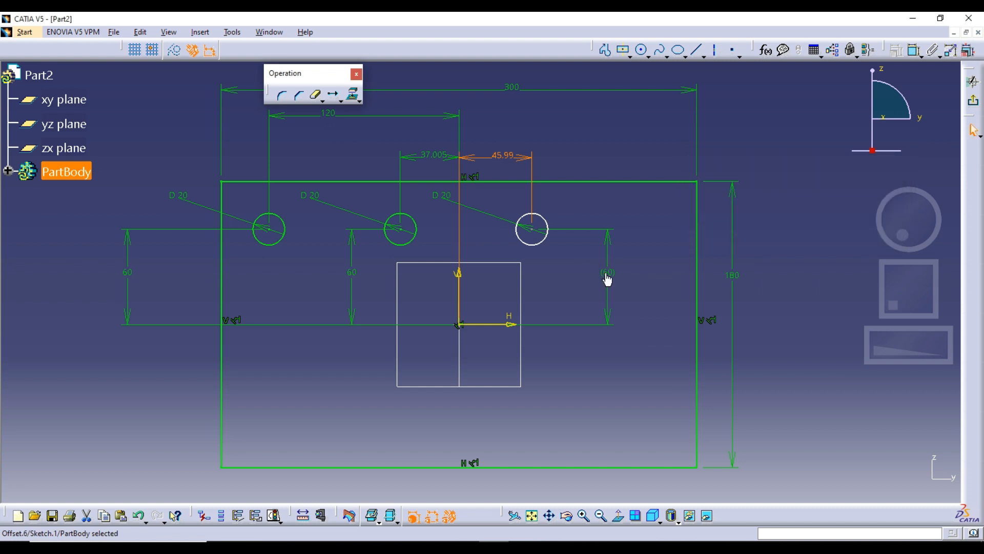
double_click(607, 273)
click(821, 184)
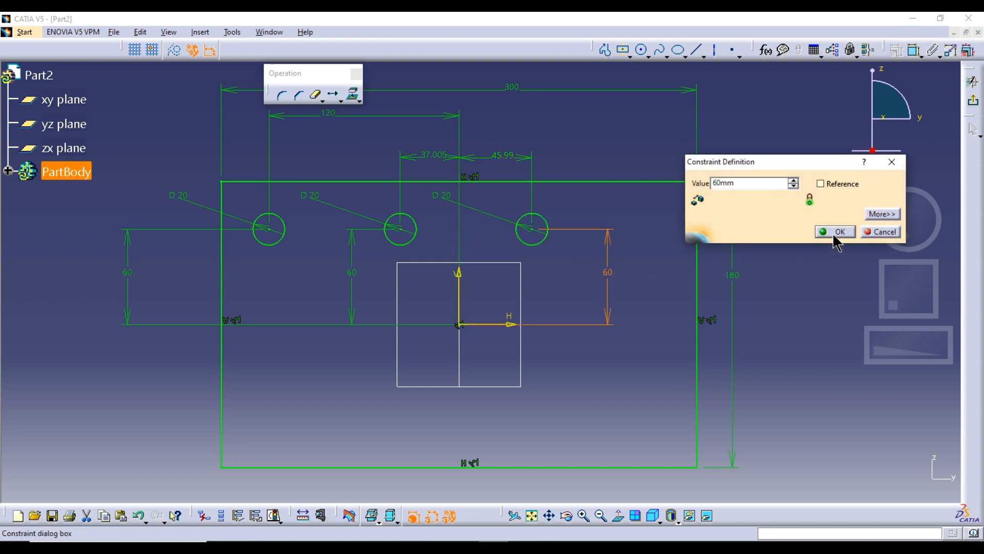
click(835, 232)
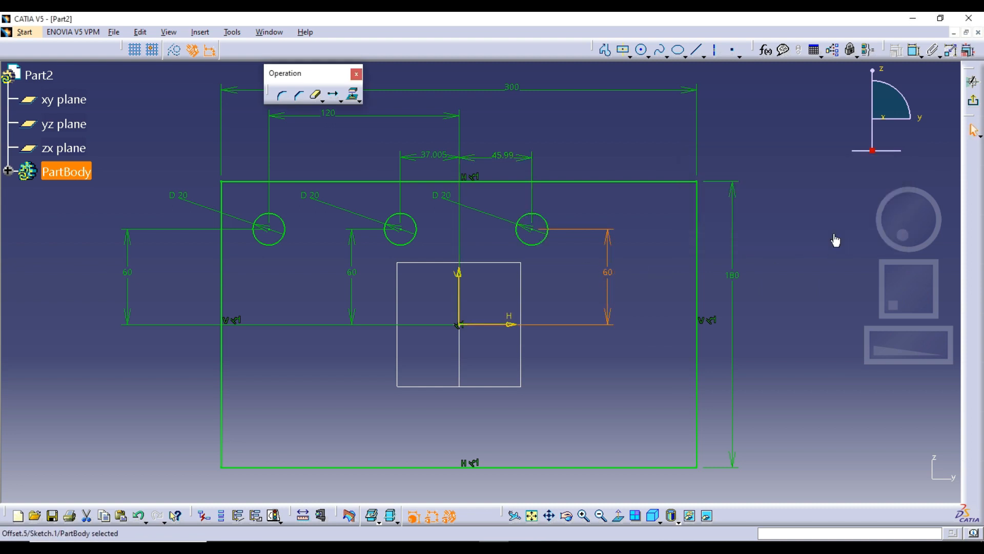
click(654, 287)
Step: Translate all three circles downward in duplicate mode with 2 instances, about 56 mm apart, without keeping internal or external constraints
drag(249, 201, 352, 237)
drag(449, 274, 561, 286)
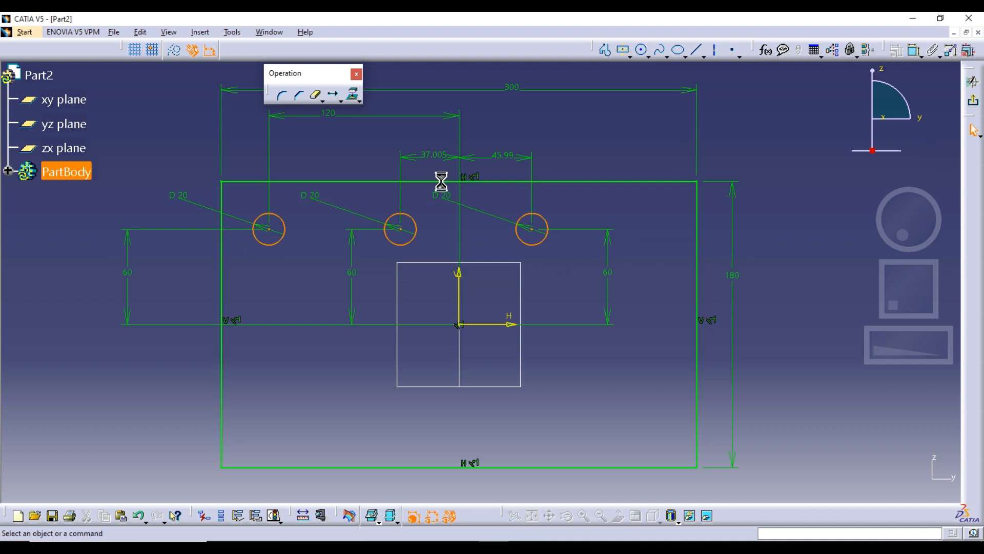
click(334, 95)
click(794, 219)
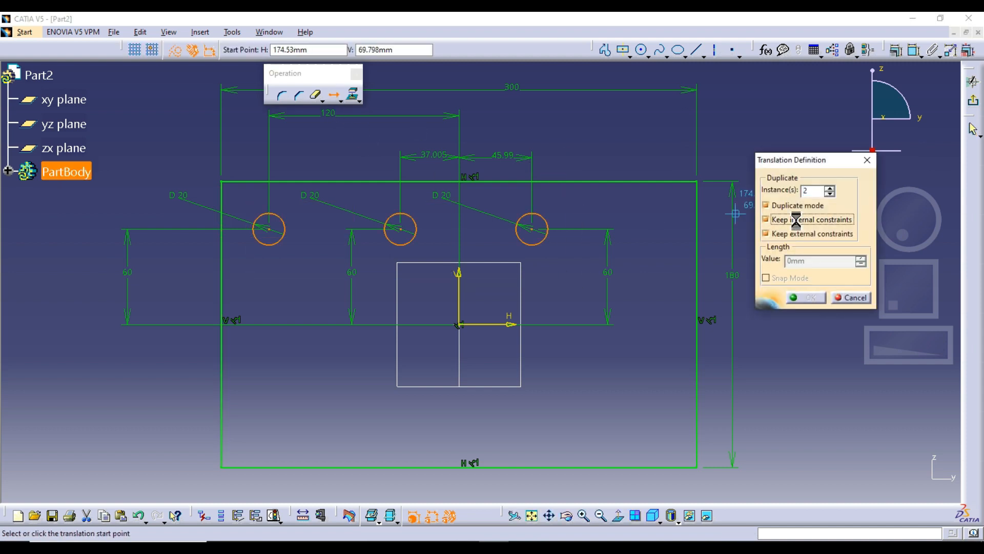
click(795, 233)
click(536, 229)
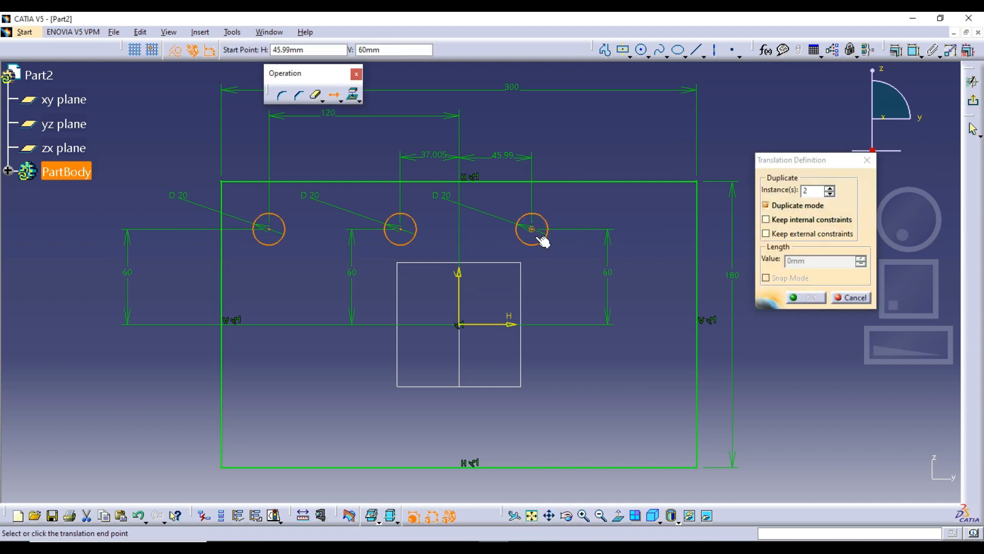
click(533, 317)
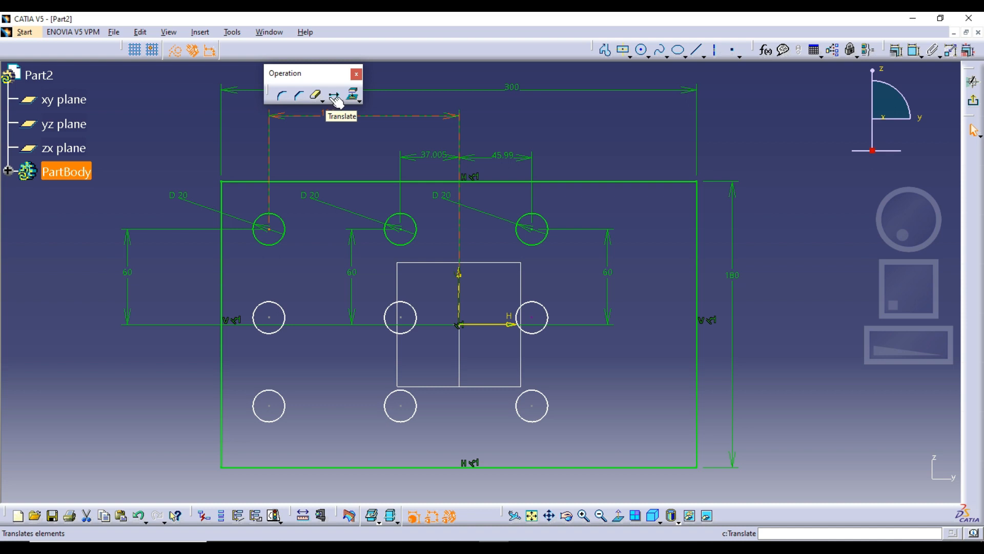
Step: Undo the translations and dimension edits until only the original 20 mm circle remains inside the rectangle
key(ctrl+z)
key(ctrl+z)
key(Delete)
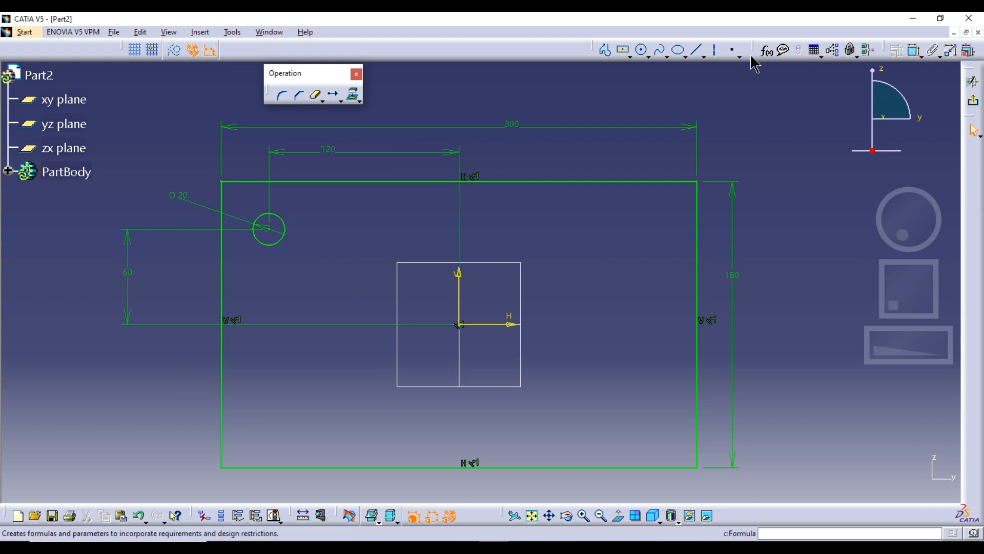
Step: Place a point inside the rectangle about 72 mm horizontally and 35 mm vertically from the origin, and select the 20 mm circle
click(733, 50)
click(620, 321)
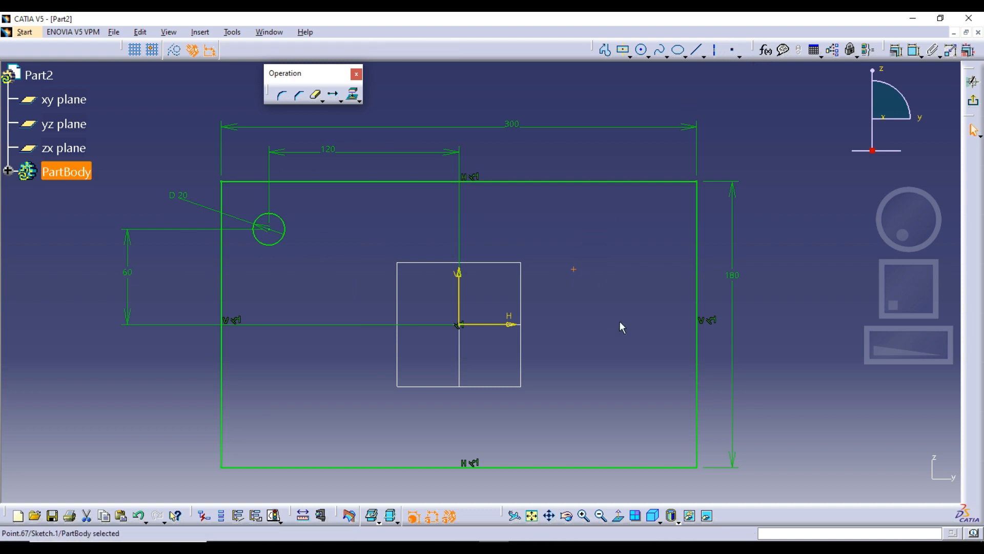
drag(247, 199, 320, 265)
click(332, 248)
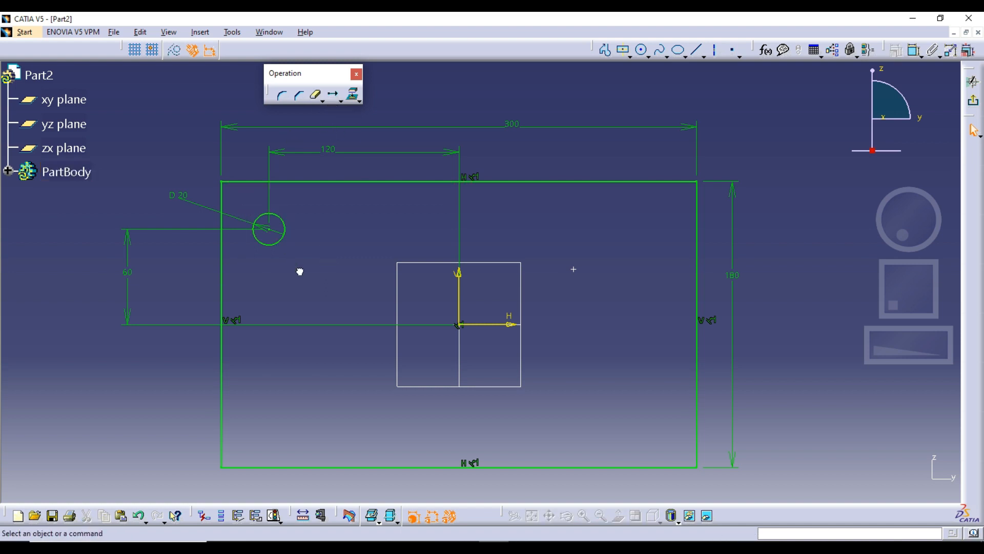
click(278, 242)
click(334, 94)
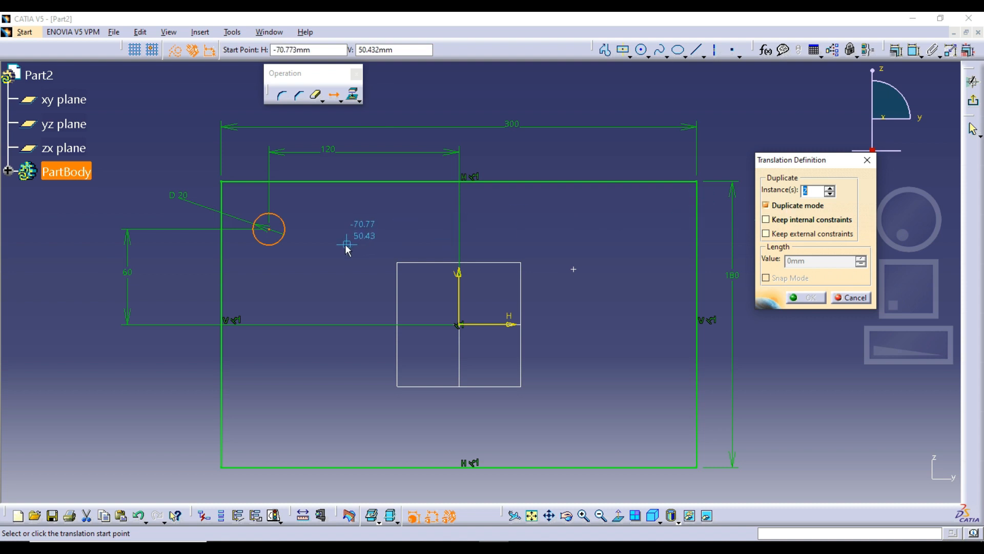
click(269, 228)
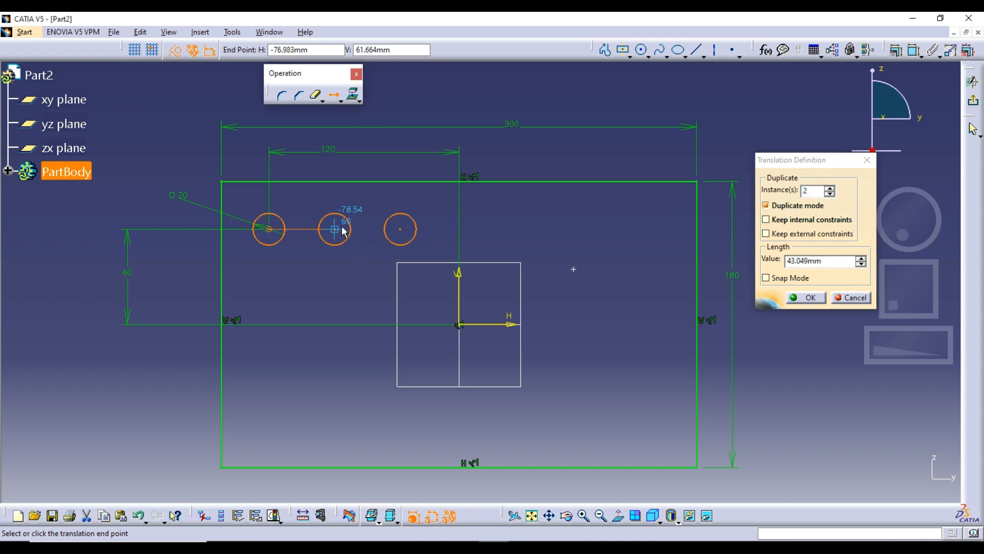
click(867, 162)
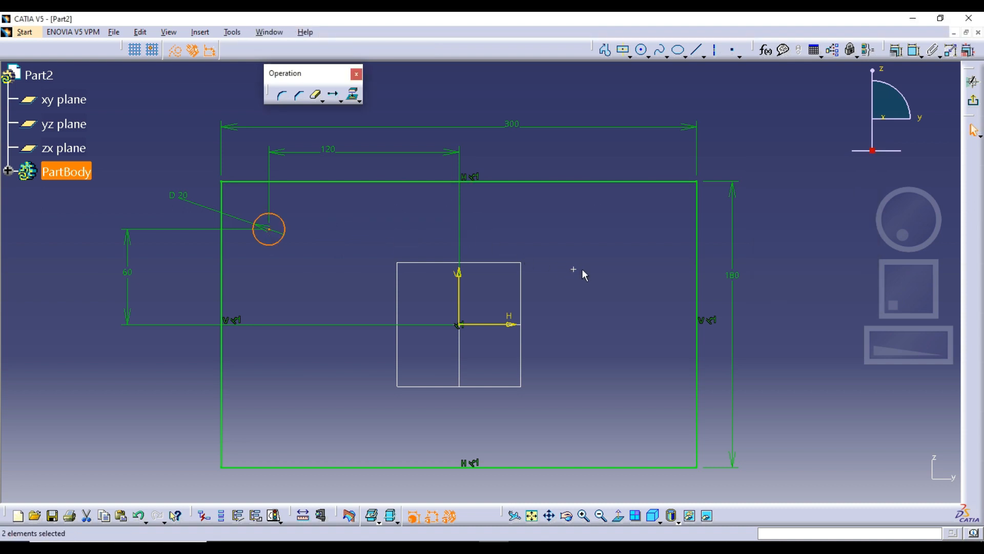
Step: Translate the circle from its center onto the standalone point with duplicate mode turned off
click(333, 94)
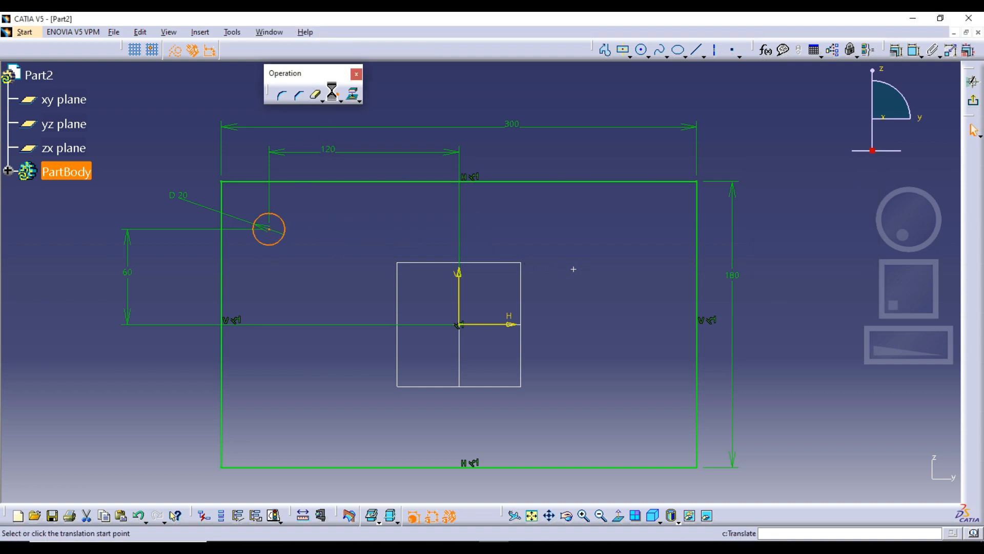
click(798, 205)
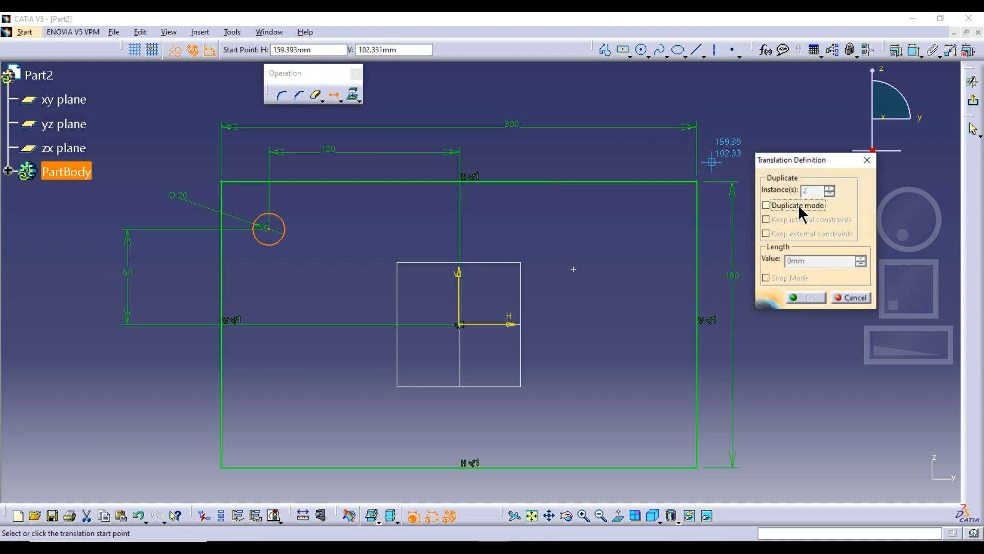
click(269, 230)
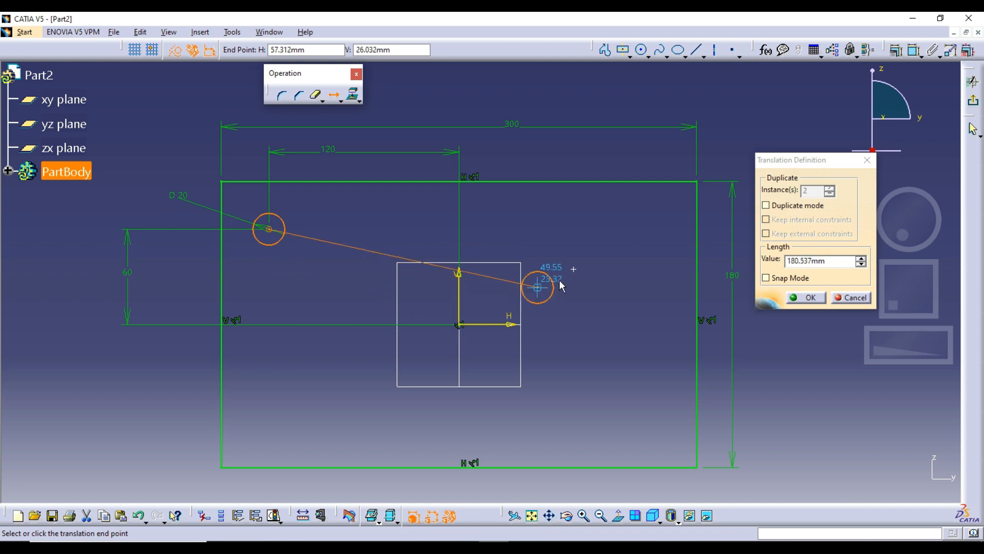
click(574, 270)
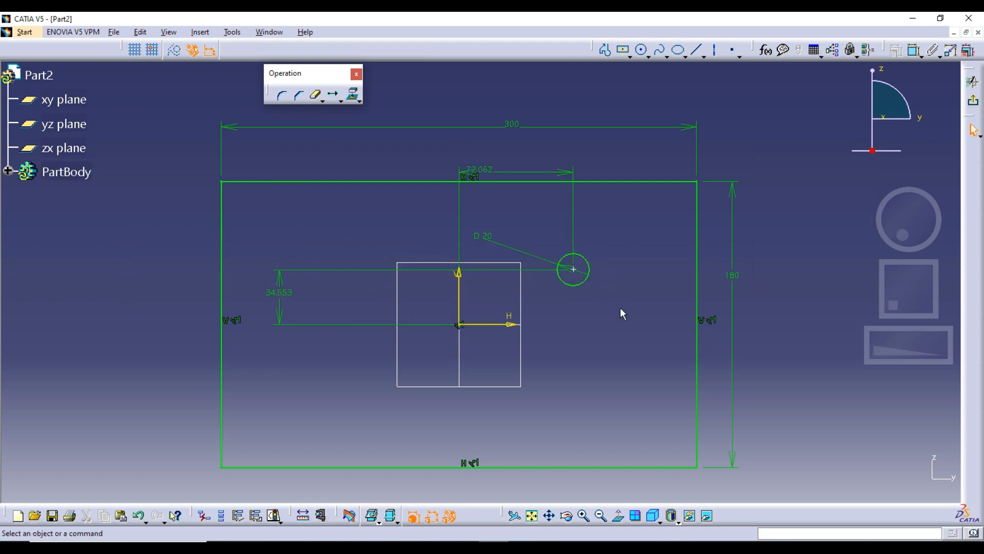
Step: Undo the circle's move and Translate it again without duplication, from its center onto the standalone point
key(ctrl+z)
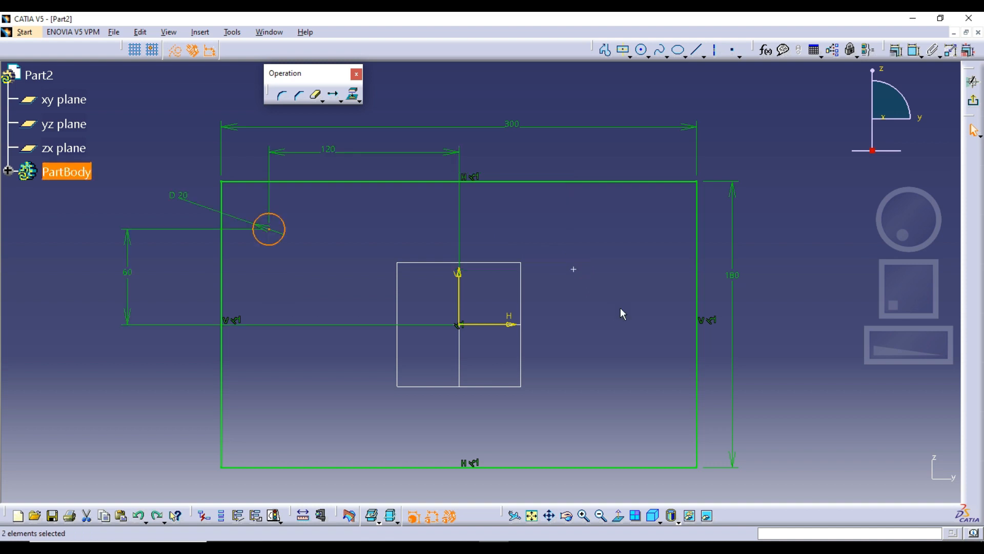
click(340, 100)
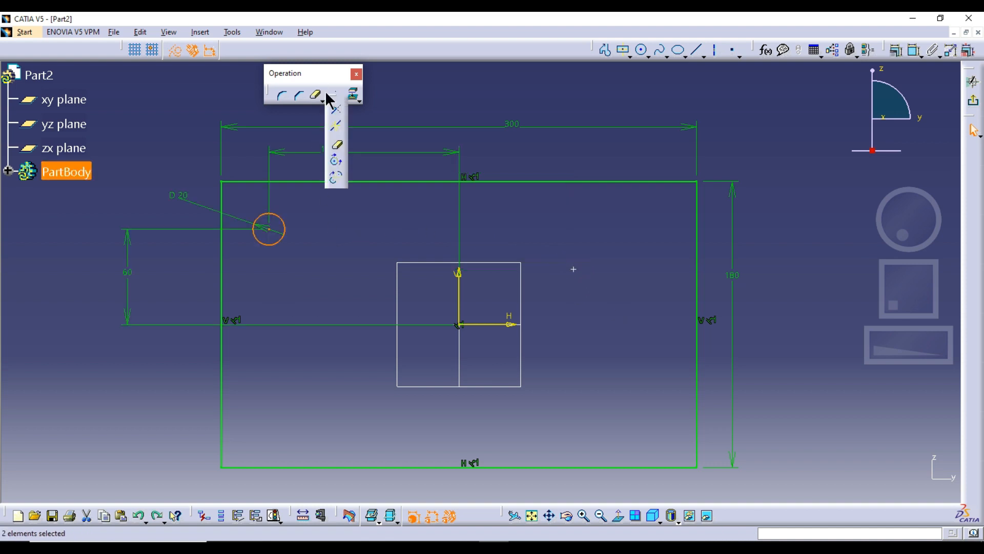
click(331, 93)
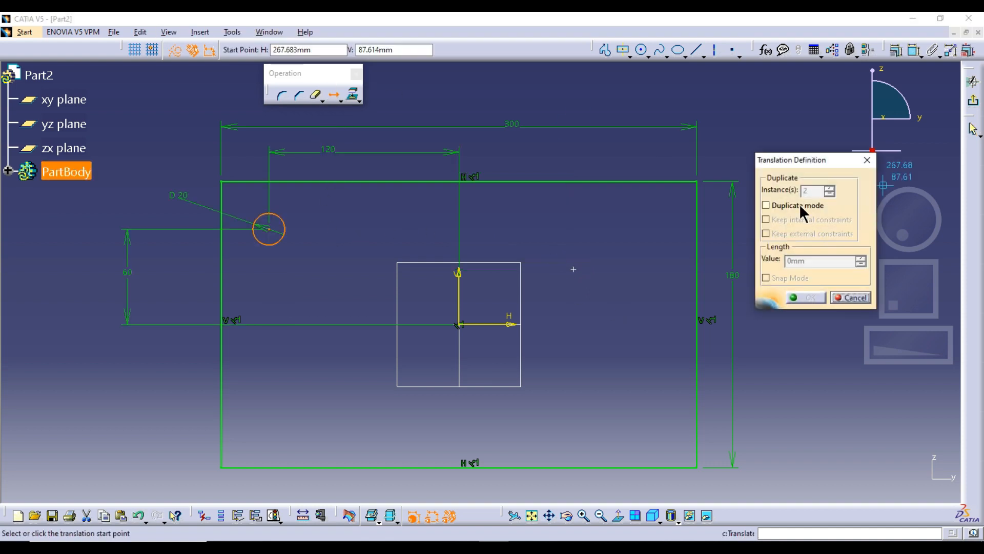
click(269, 230)
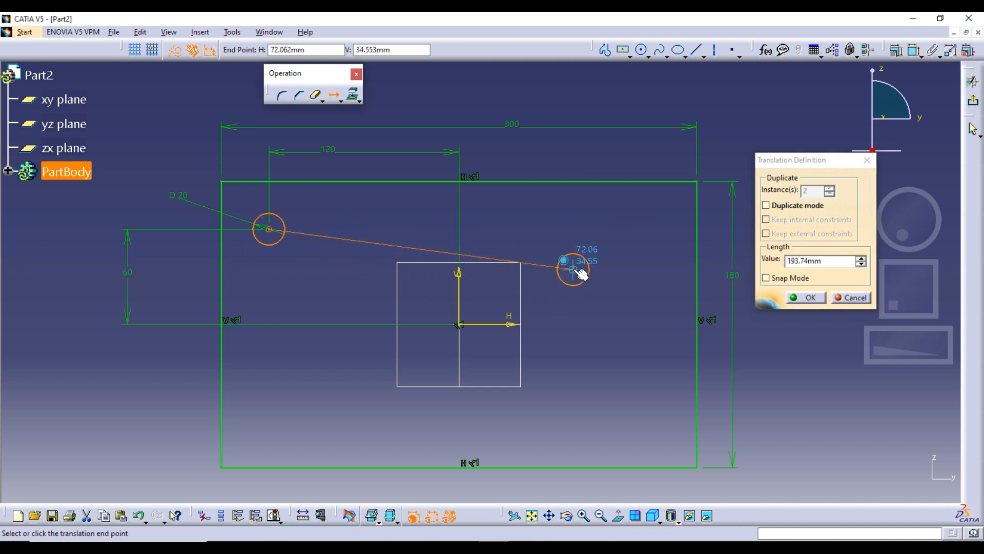
click(573, 269)
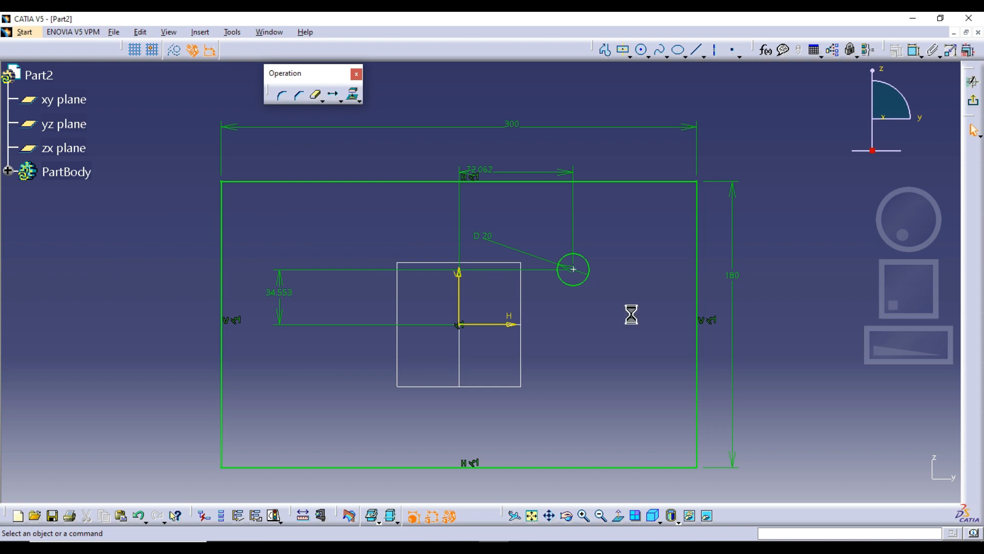
Step: Undo the circle's translation and delete the rectangle, circle, point and all dimensions from the sketch
key(ctrl+z)
middle_drag(631, 314, 623, 324)
click(623, 324)
click(340, 98)
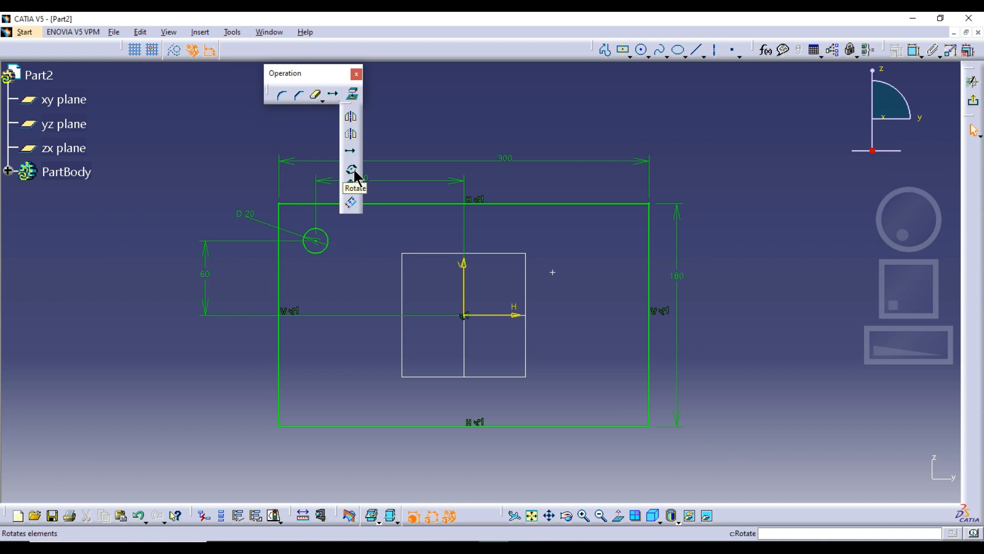
mouse_move(190, 143)
mouse_down()
mouse_move(780, 475)
mouse_move(775, 469)
mouse_up()
key(Delete)
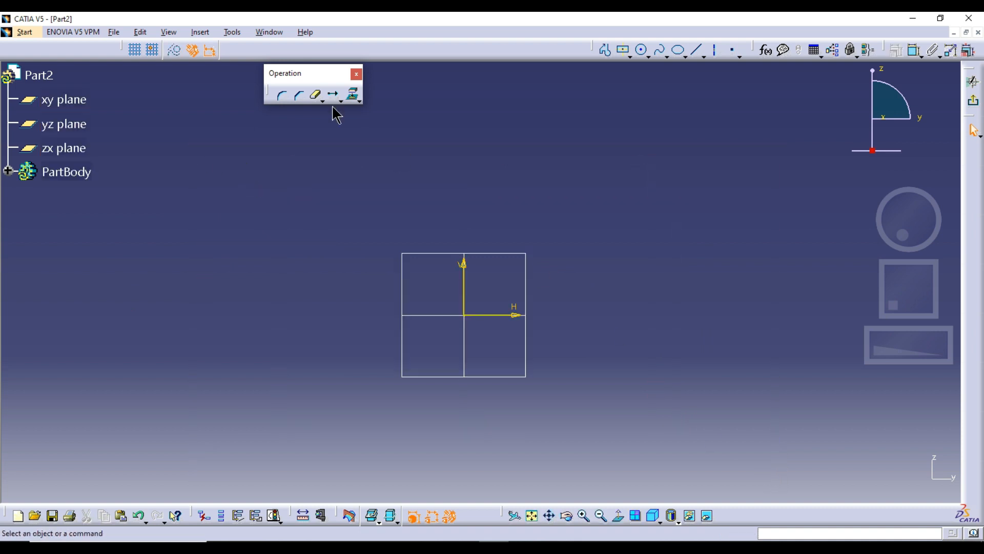
Step: Draw a circle centred on the sketch origin and constrain its diameter to 200 mm
click(643, 49)
click(464, 315)
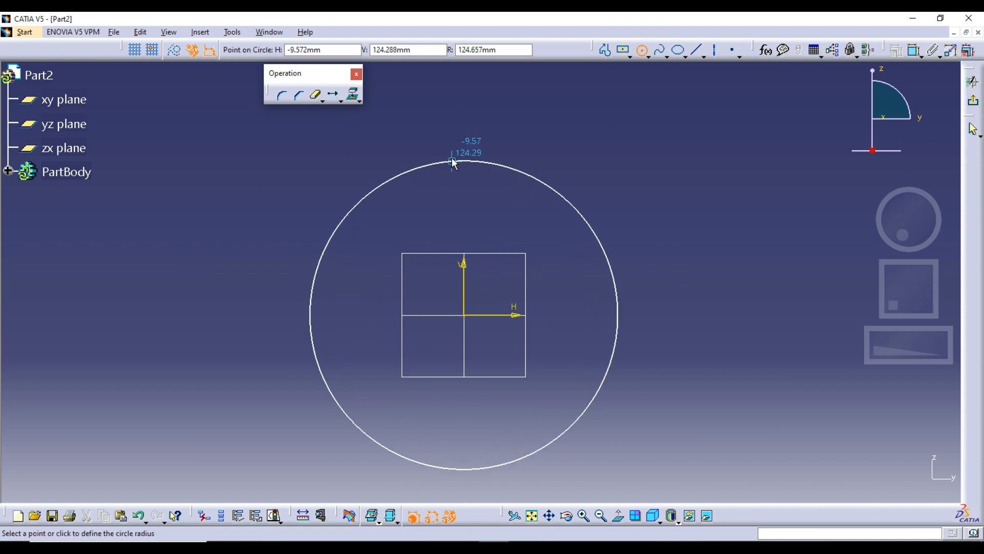
click(465, 144)
click(896, 50)
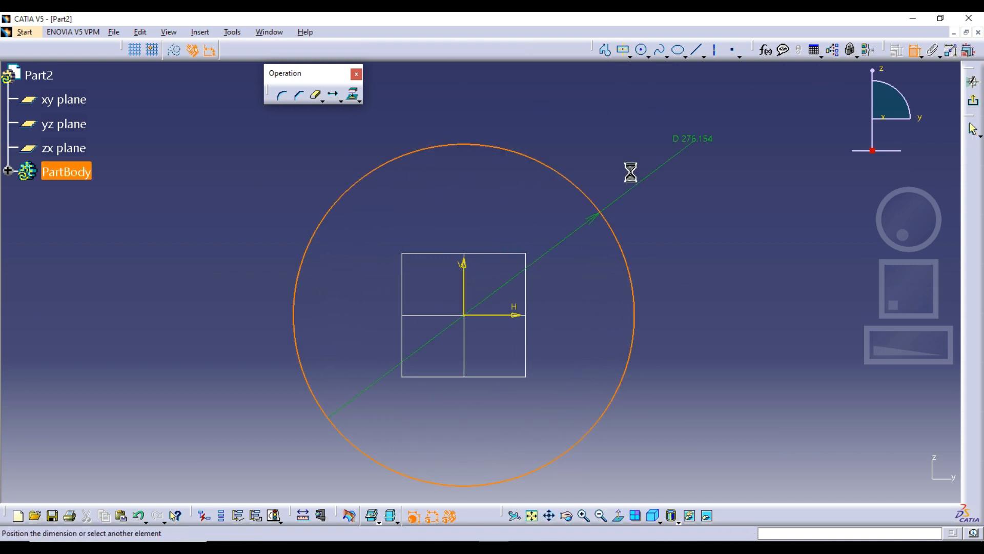
click(634, 172)
double_click(635, 174)
text(2)
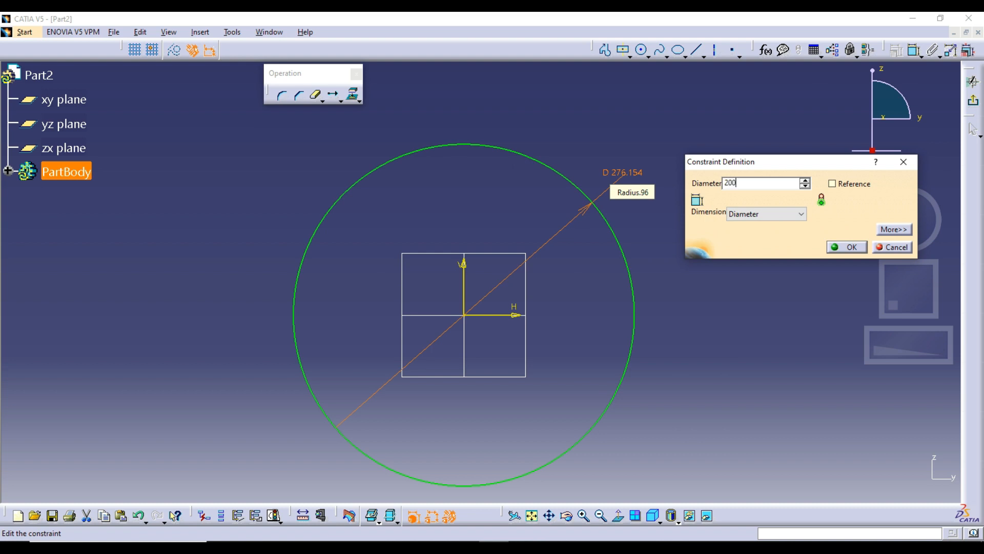
text(00)
key(Return)
Step: Draw a small circle centred on the vertical axis about 67 mm above the origin and constrain its diameter to 25 mm
click(643, 50)
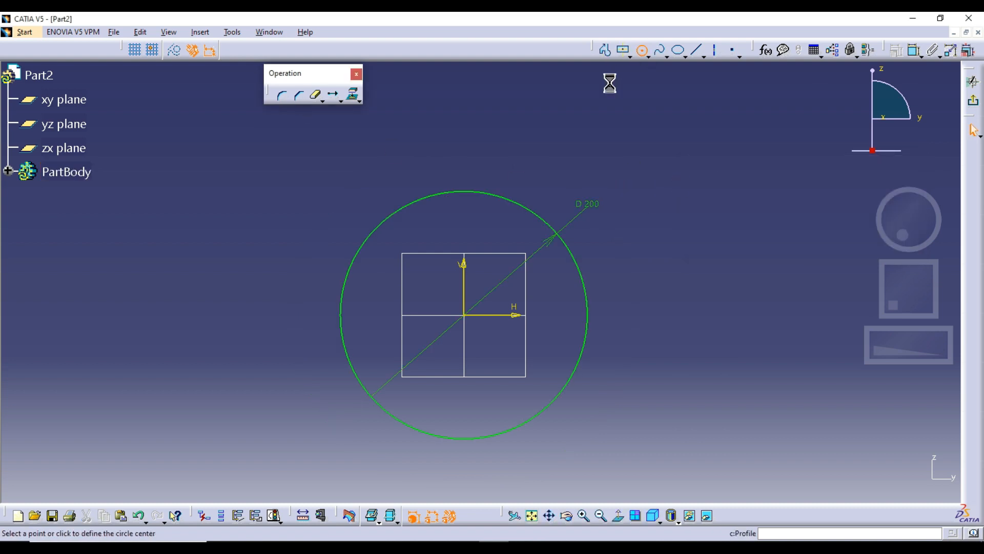
click(464, 232)
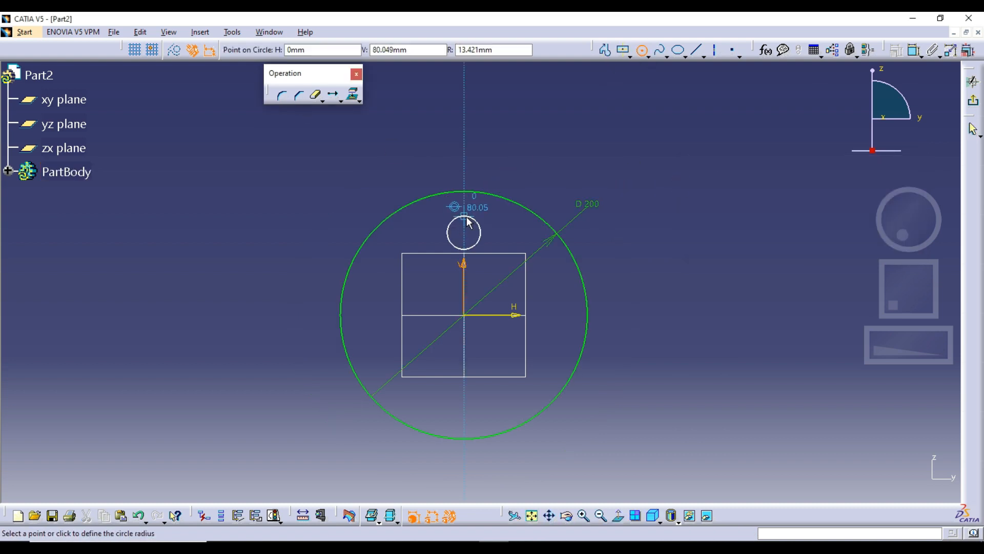
click(467, 218)
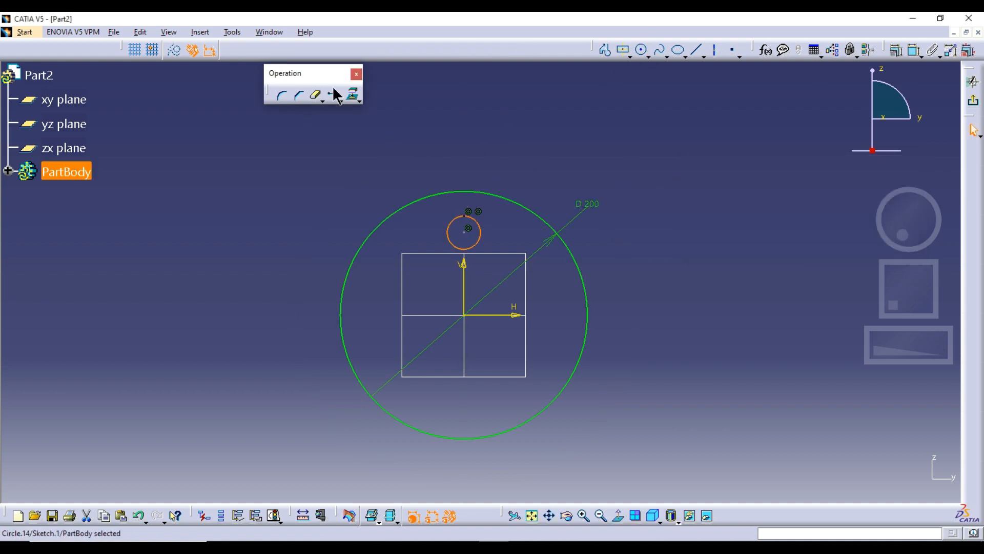
click(914, 50)
click(505, 160)
double_click(502, 162)
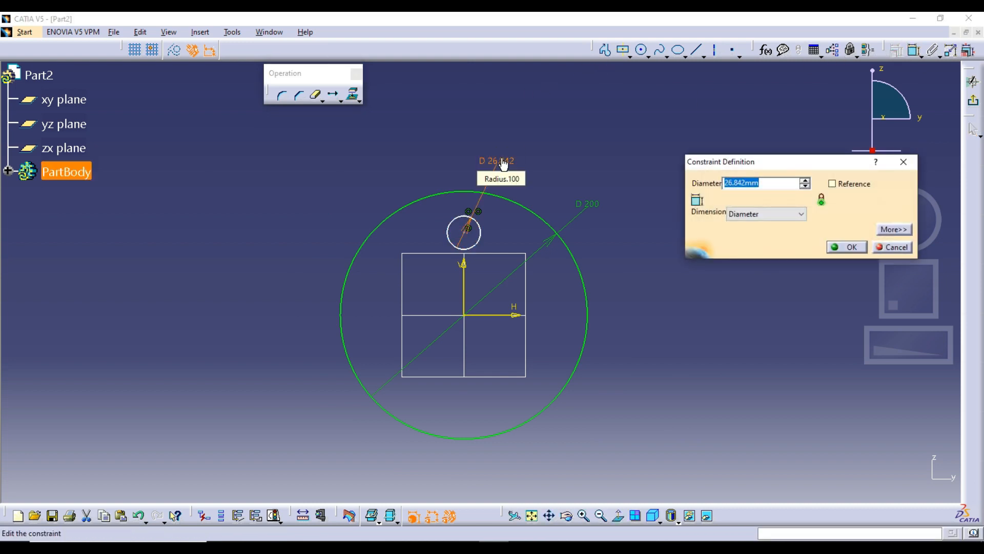
text(2)
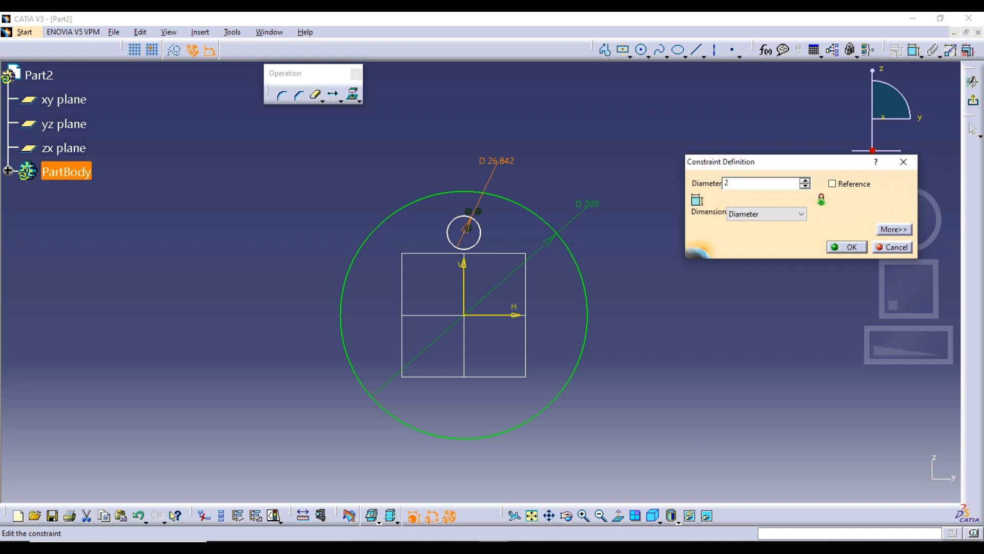
text(5)
key(Return)
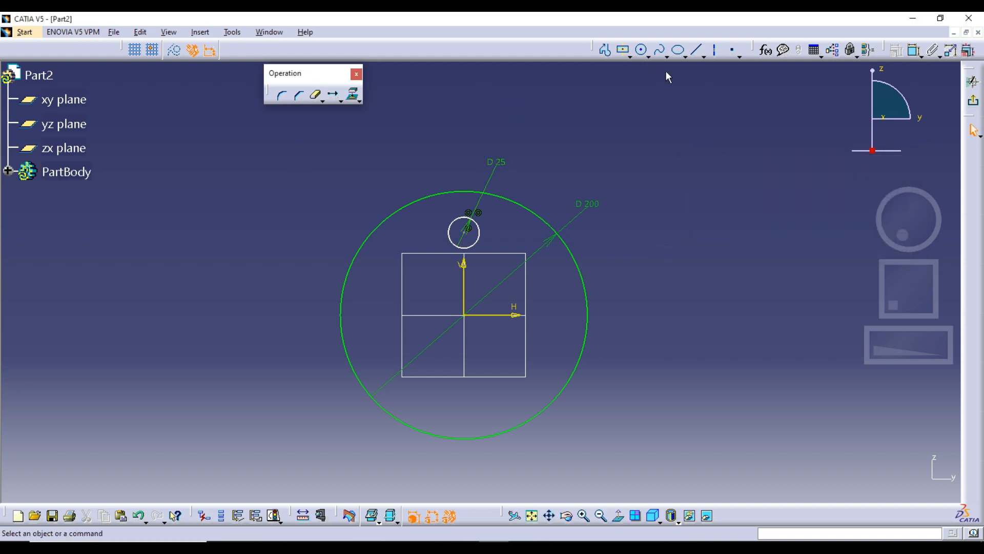
Step: Draw a circle from the origin through the small circle's center and convert it to a construction element
click(641, 50)
click(464, 315)
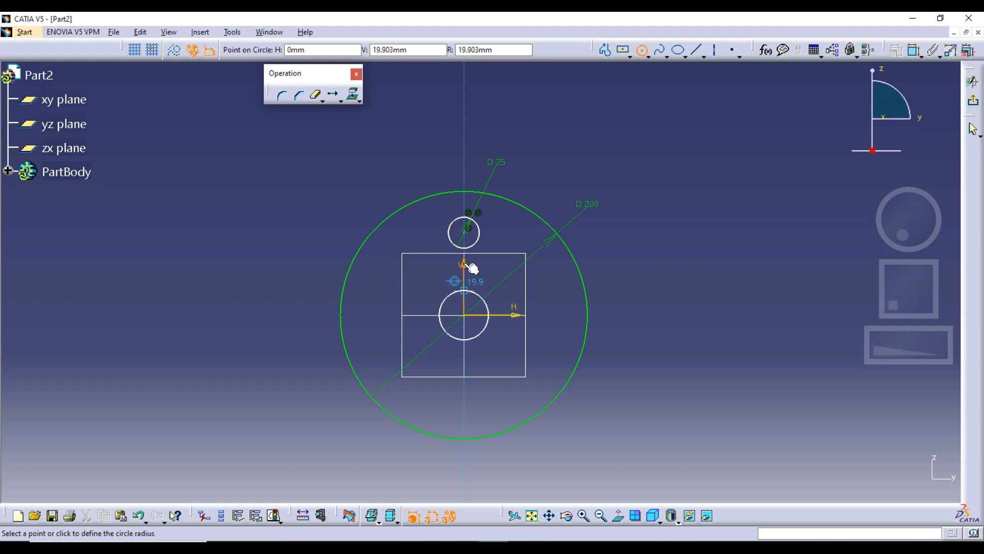
click(464, 232)
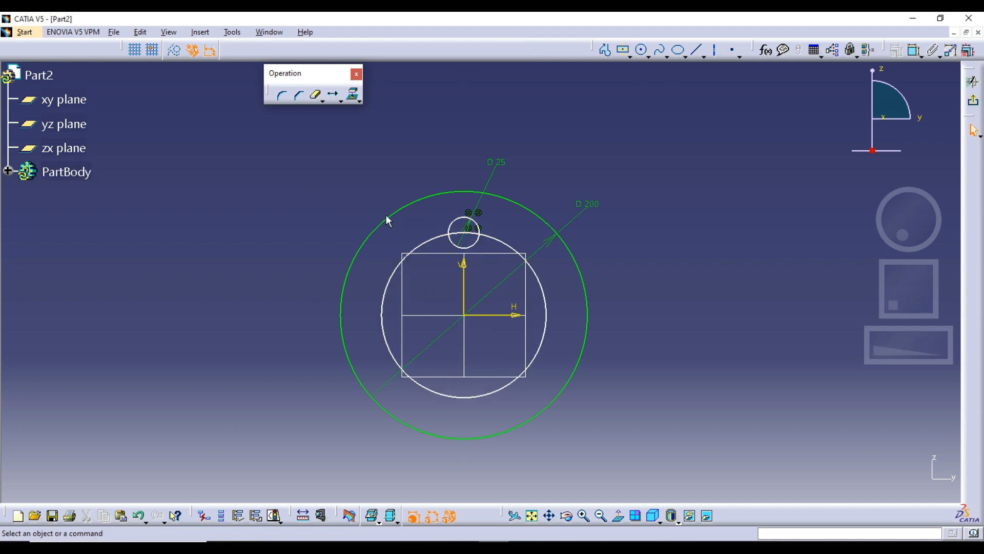
click(431, 247)
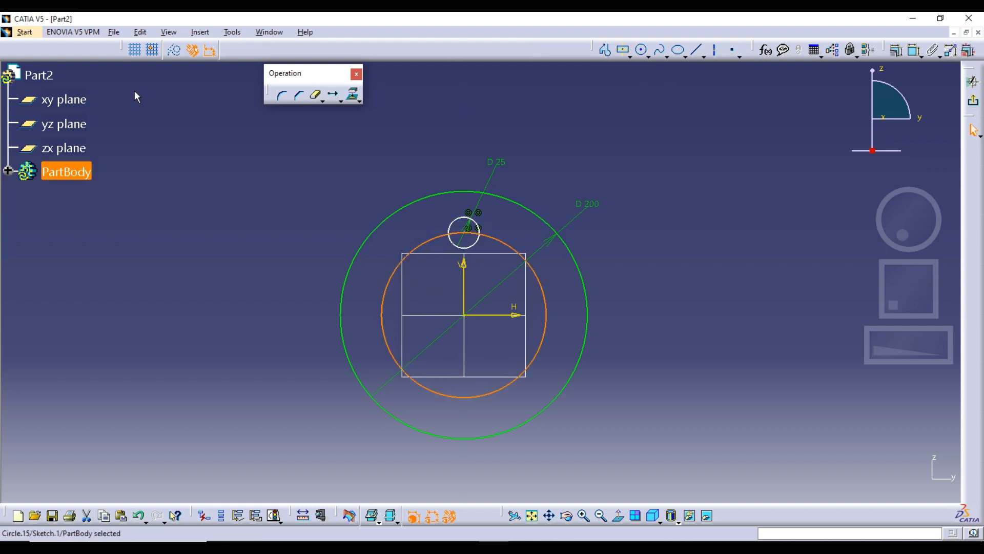
click(175, 50)
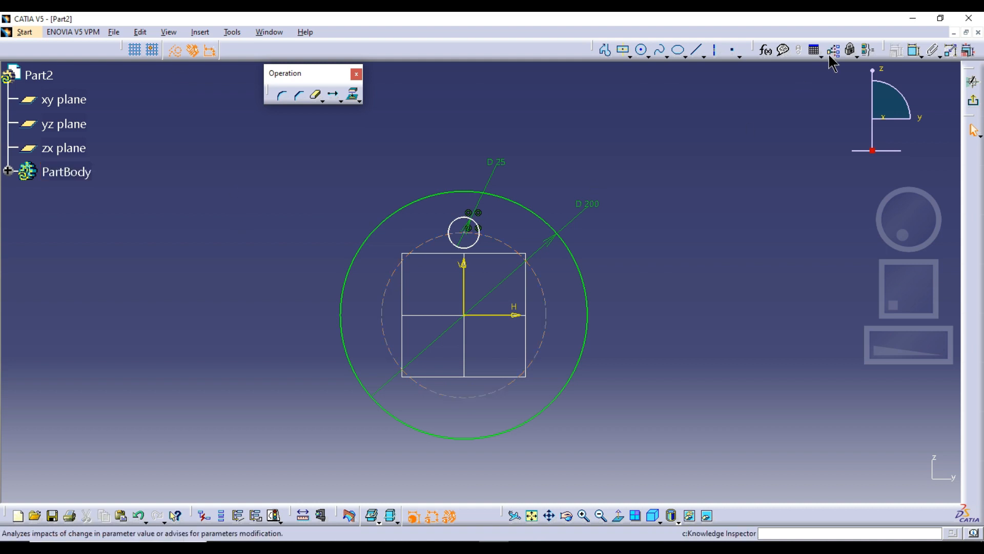
Step: Dimension the construction circle and set its diameter to 130 mm
click(913, 52)
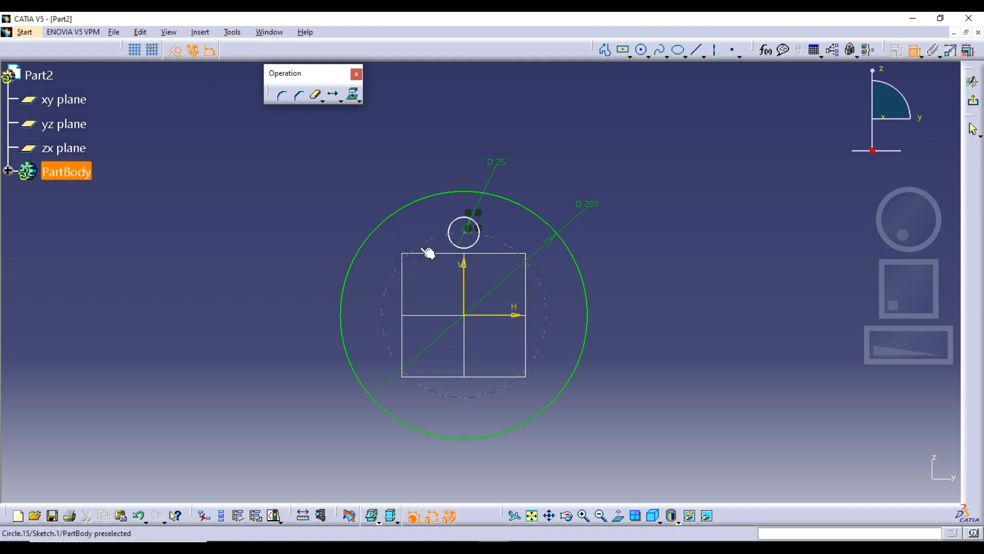
click(408, 257)
click(317, 200)
double_click(316, 199)
text(130)
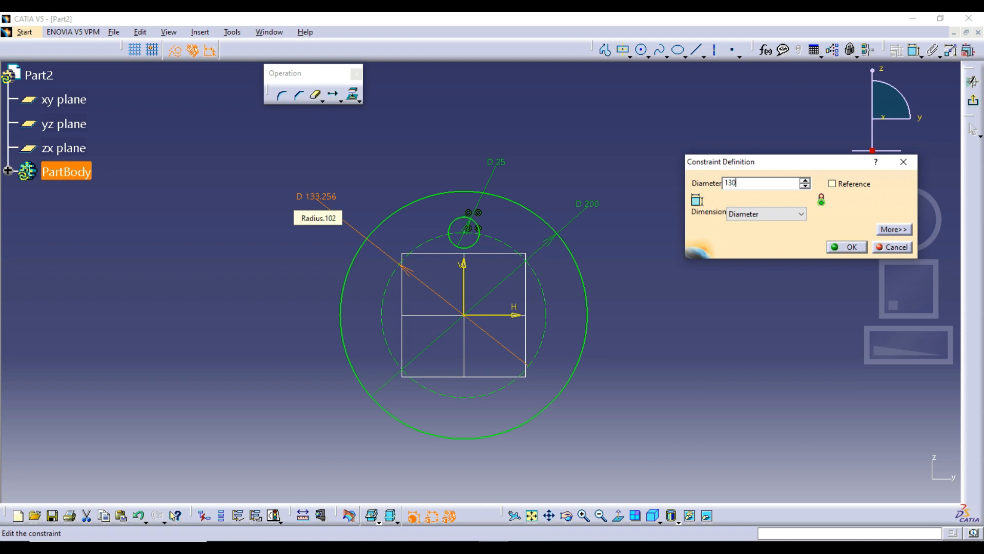
key(Return)
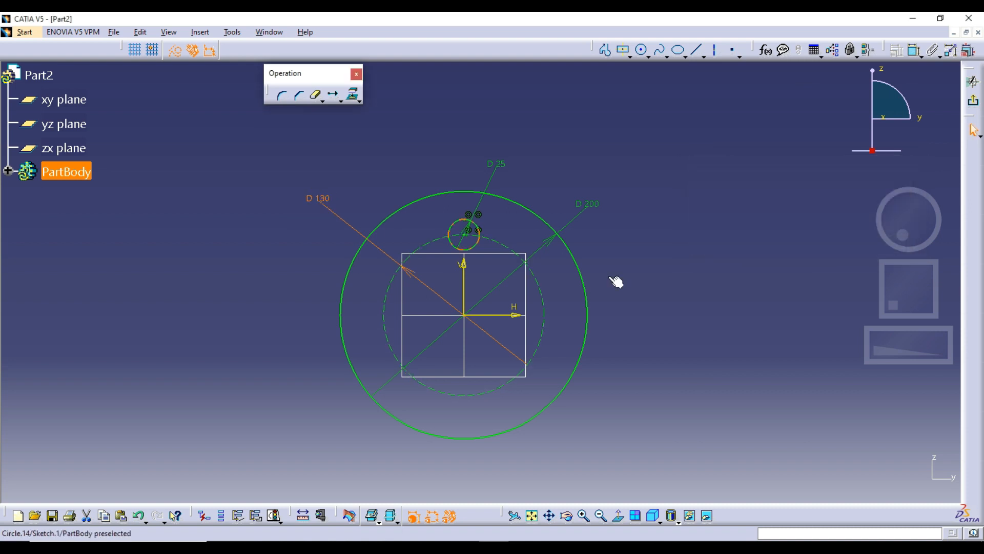
Step: Hide the diameter dimensions of the construction circle and the outer circle
click(621, 272)
middle_drag(620, 271, 414, 250)
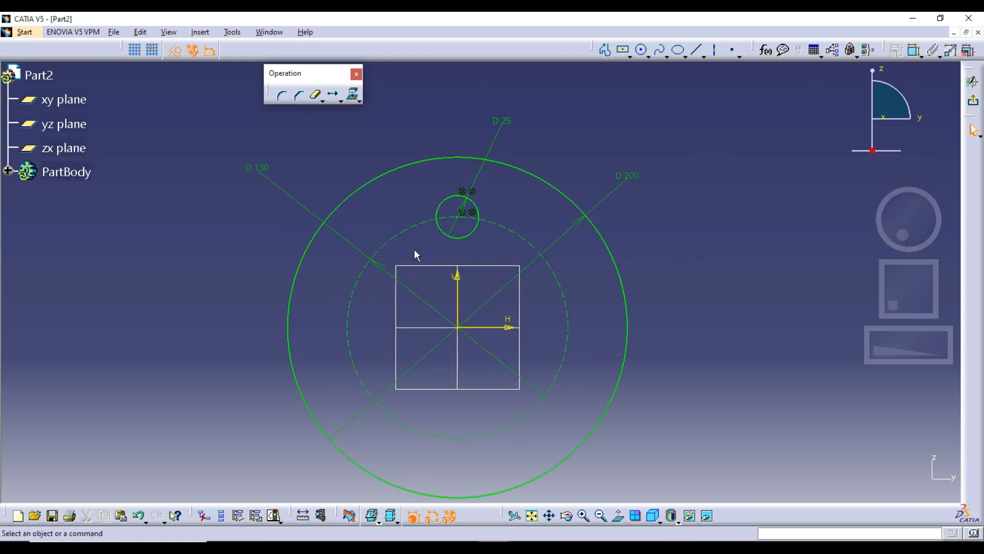
click(354, 245)
right_click(354, 244)
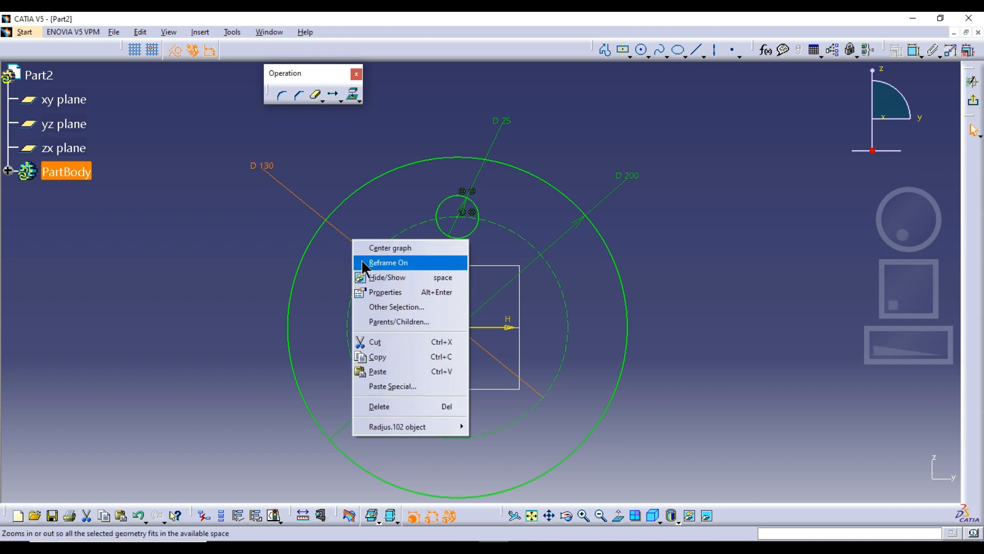
click(379, 276)
right_click(575, 234)
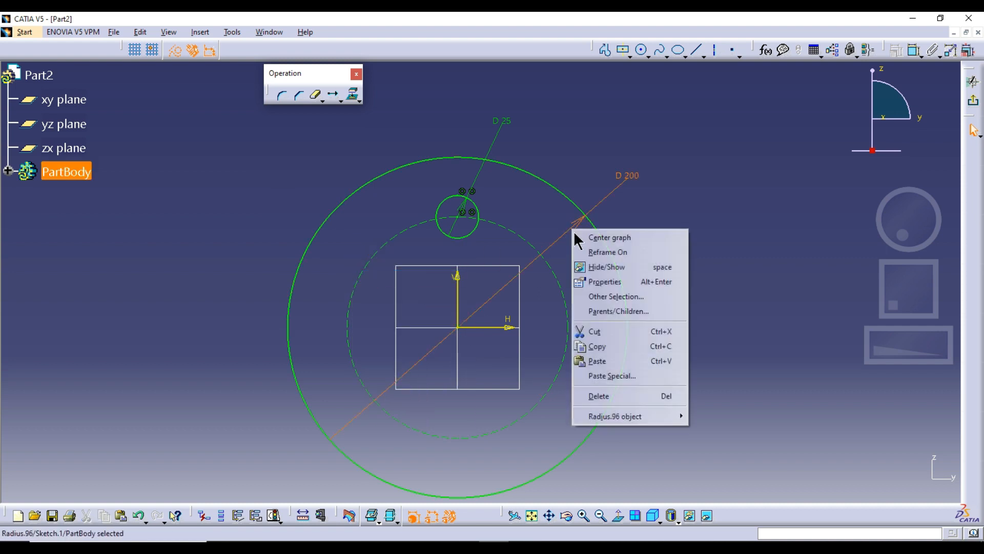
click(607, 267)
Step: Hide the outer 200 mm circle
middle_drag(667, 278, 663, 303)
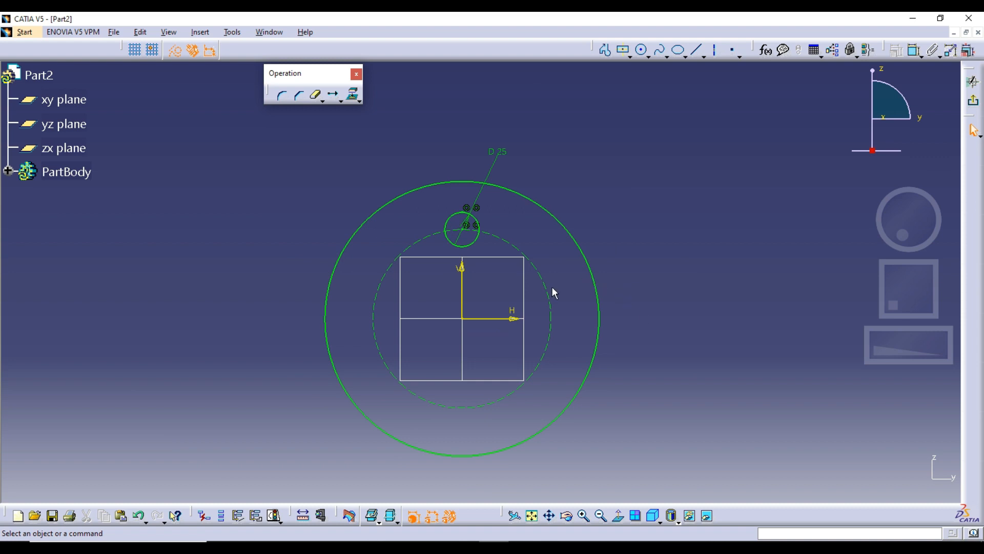
right_click(585, 256)
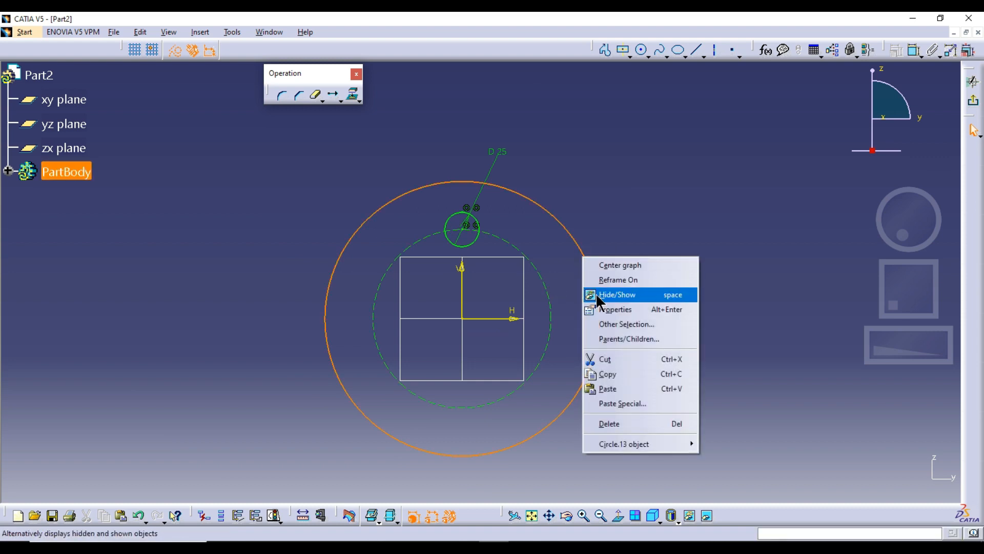
click(597, 295)
middle_drag(624, 307, 538, 292)
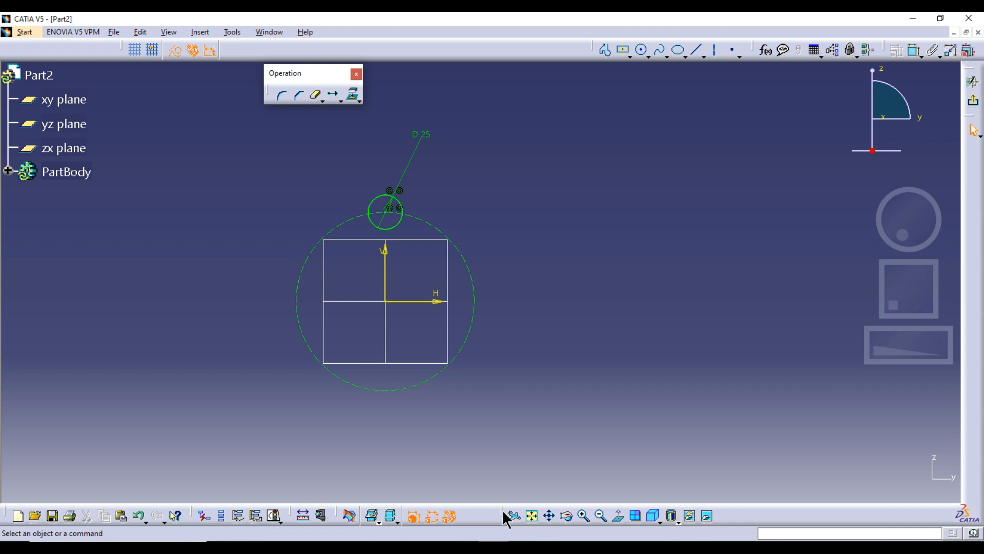
Step: Undock the View toolbar and use Swap visible space to restore the hidden outer circle and its two hidden diameter dimensions, ending in the visible space
drag(502, 511, 507, 433)
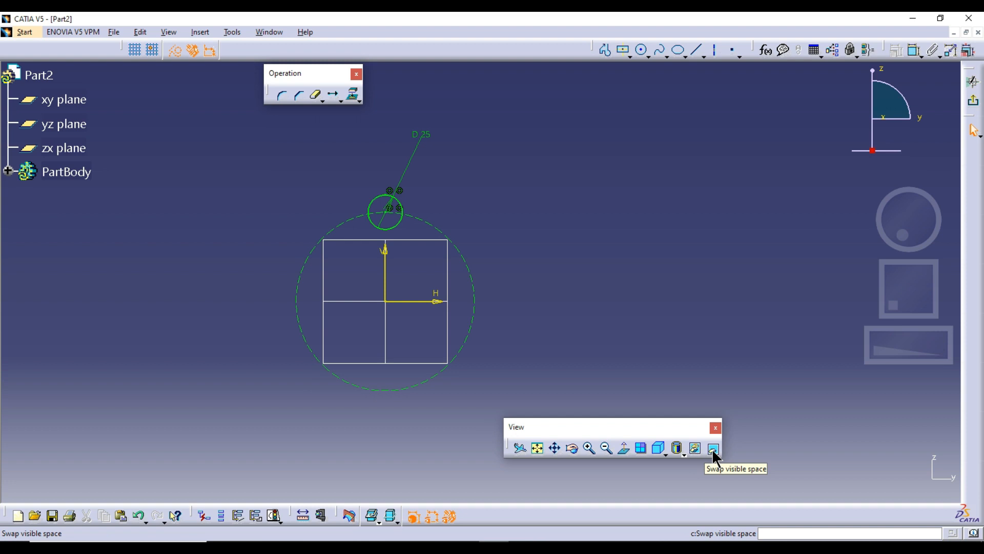
click(713, 449)
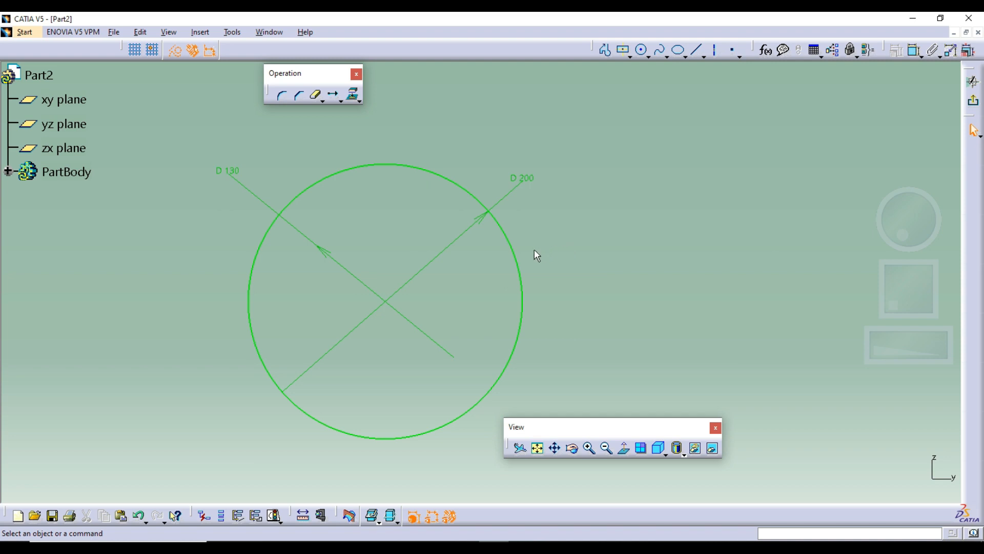
right_click(498, 225)
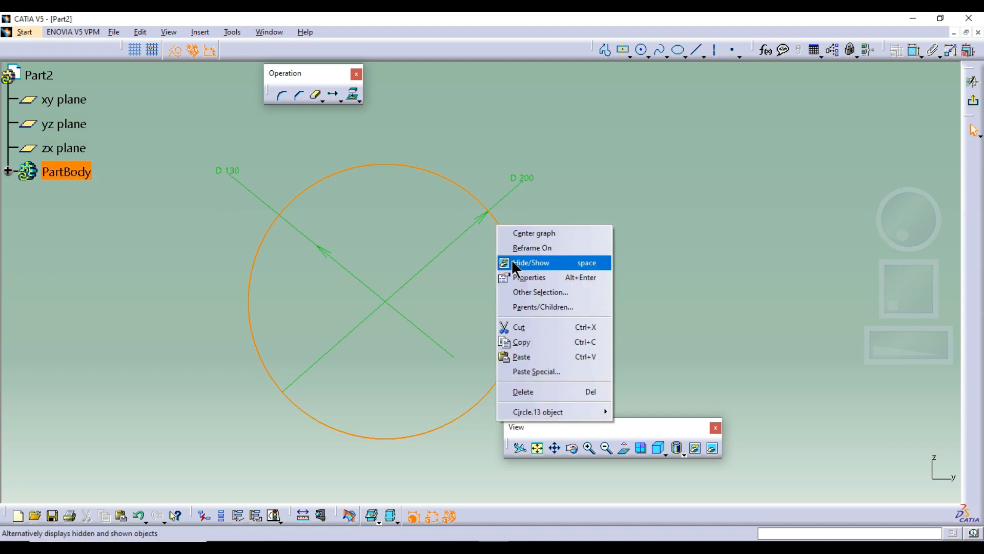
click(511, 260)
right_click(504, 197)
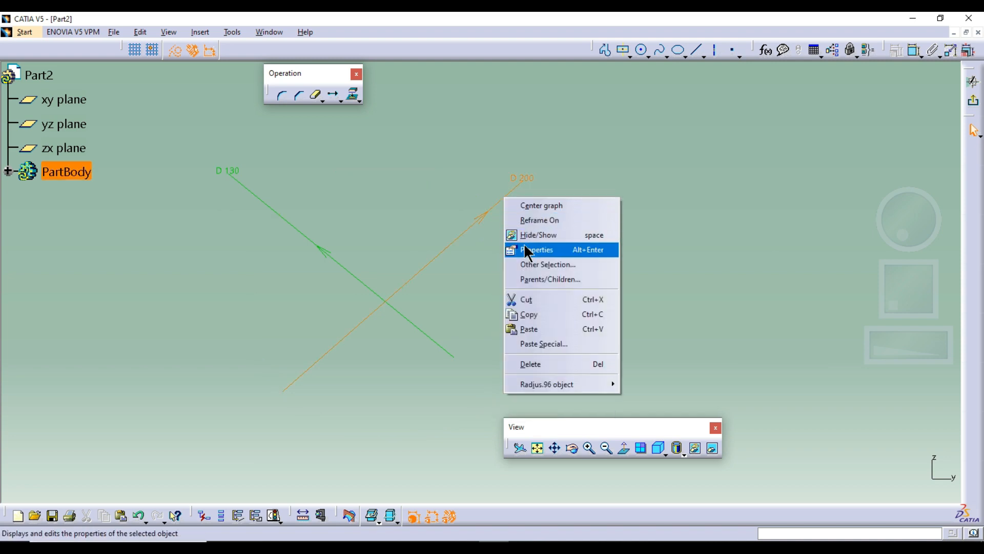
click(528, 236)
right_click(328, 254)
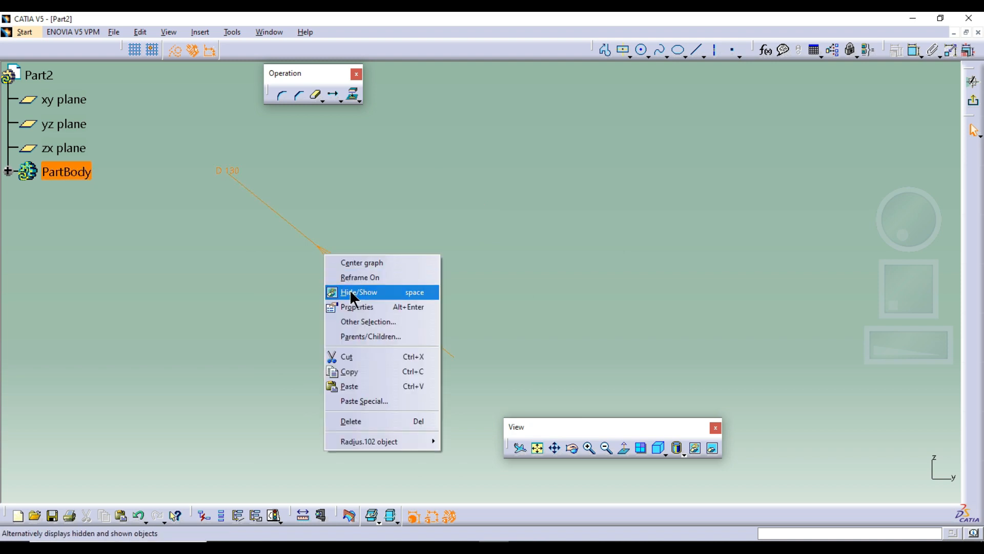
click(350, 290)
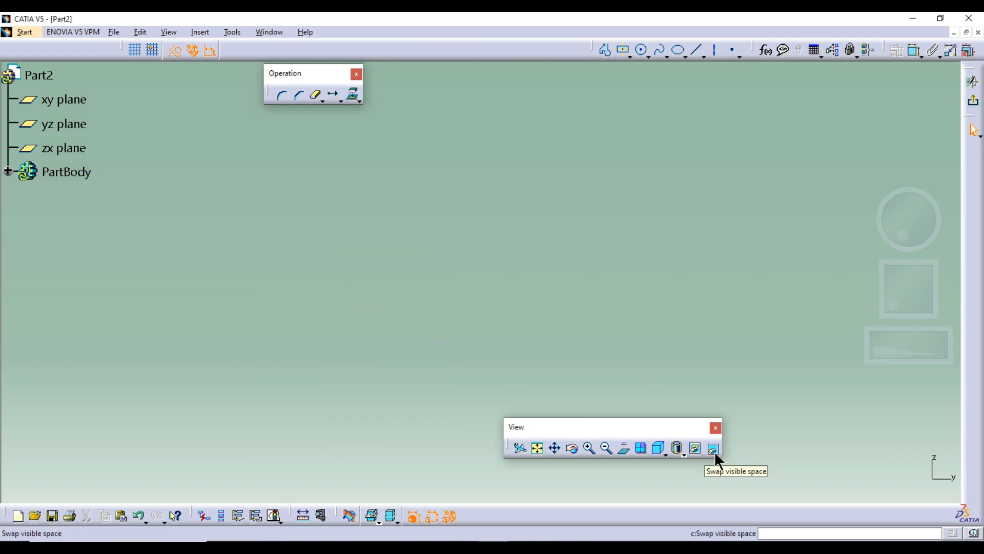
click(713, 449)
Step: Move the floating View toolbar aside and hide the 130 mm and 200 mm diameter dimensions
drag(629, 423, 725, 415)
click(362, 277)
right_click(359, 276)
click(391, 311)
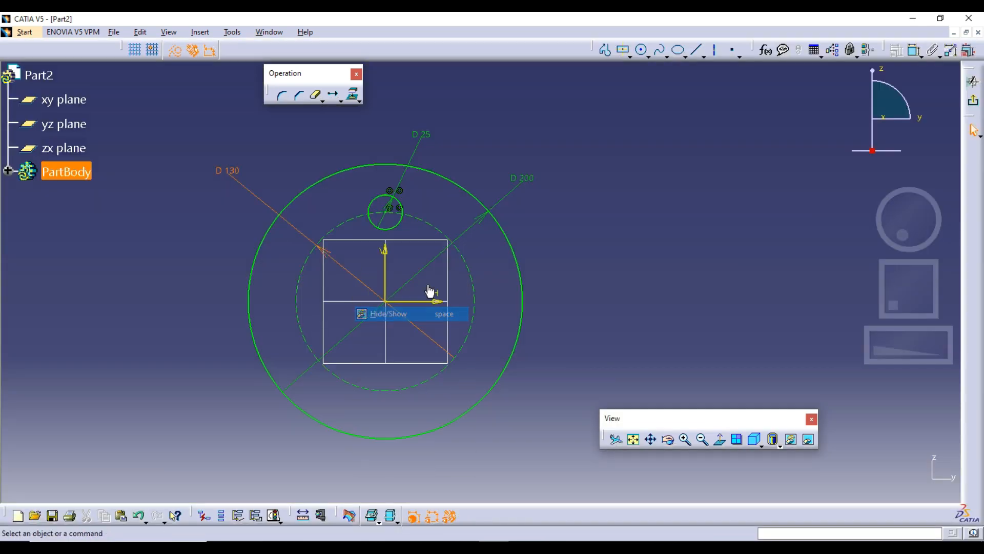
right_click(467, 239)
click(500, 270)
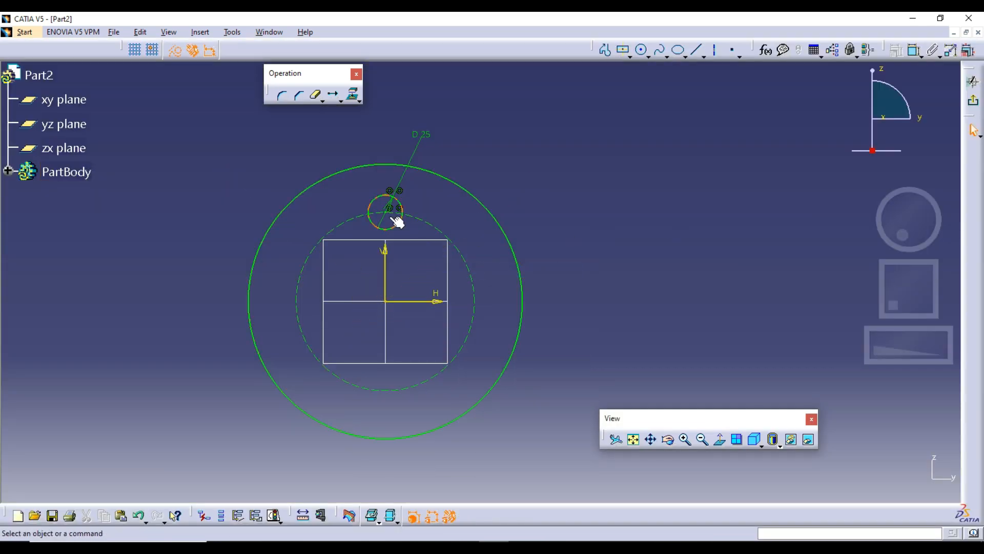
Step: Duplicate the 25 mm circle with Rotate about the sketch origin, using its centre as reference, with 3 instances at an angle of 360/4
drag(362, 190, 416, 241)
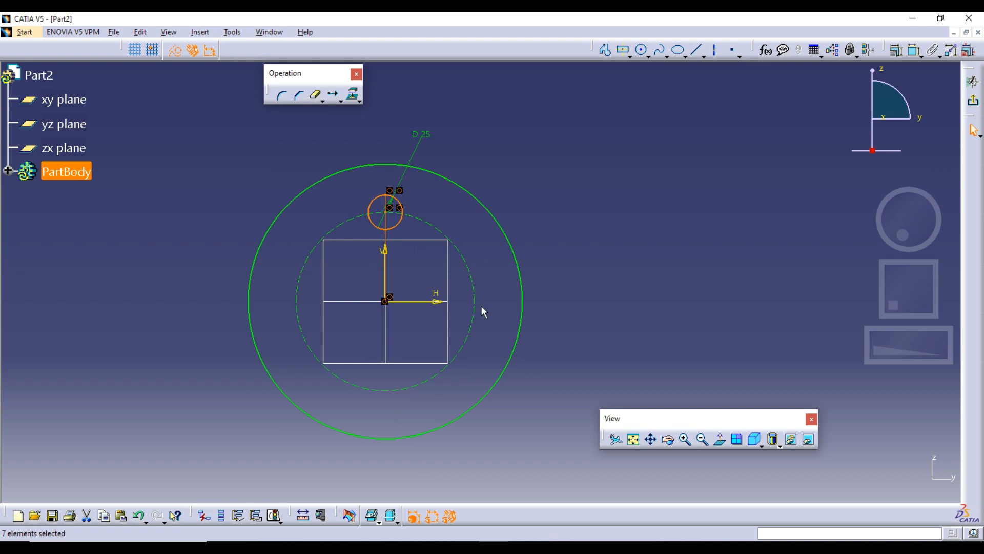
middle_drag(495, 307, 546, 305)
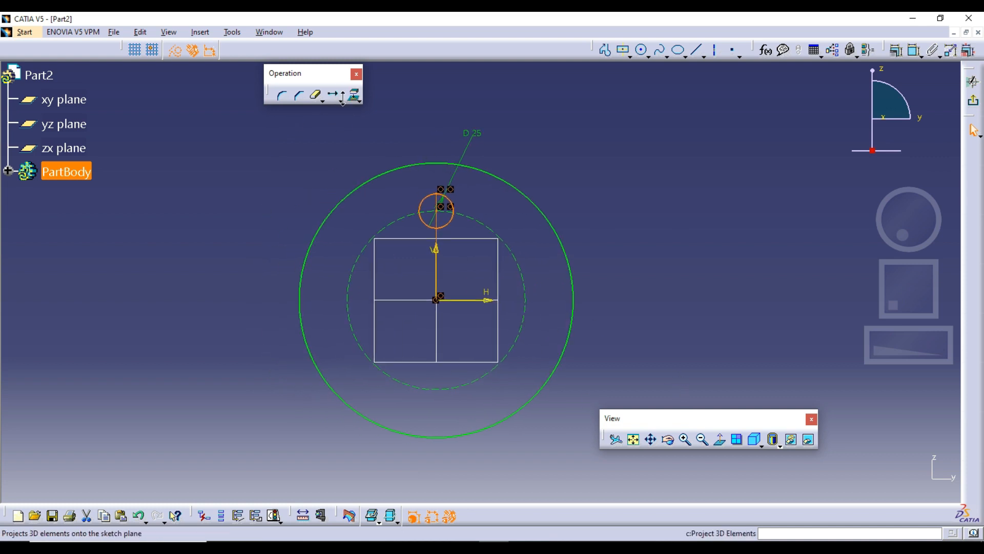
click(359, 100)
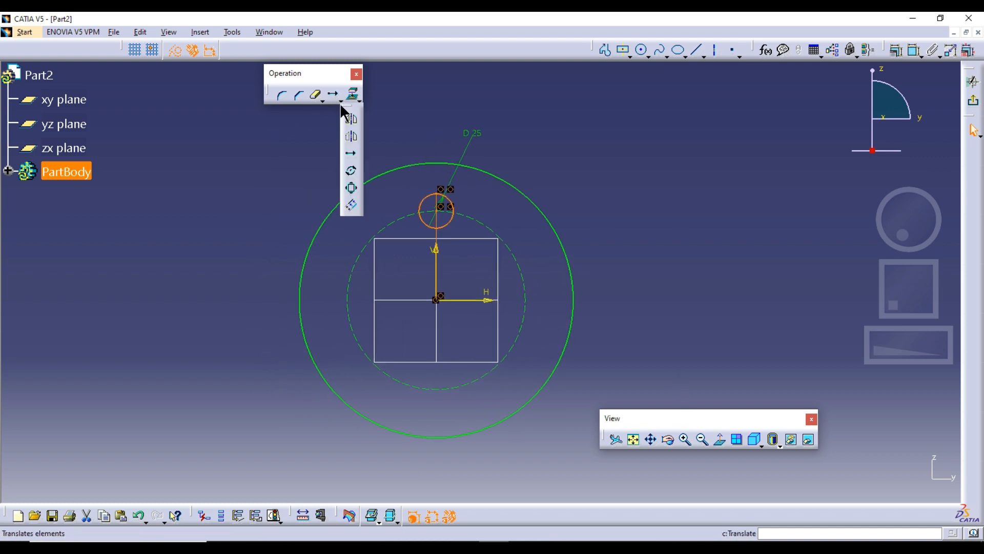
click(353, 173)
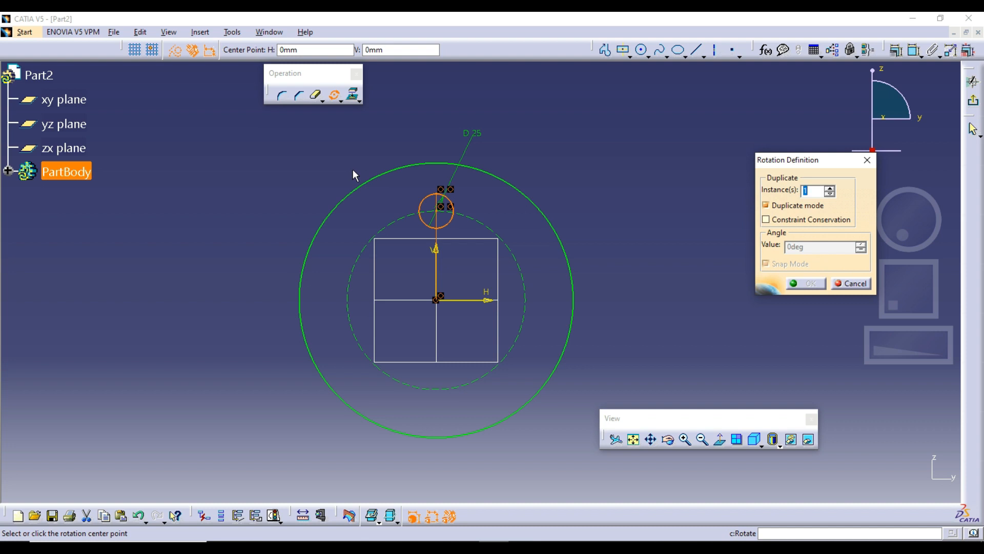
click(441, 302)
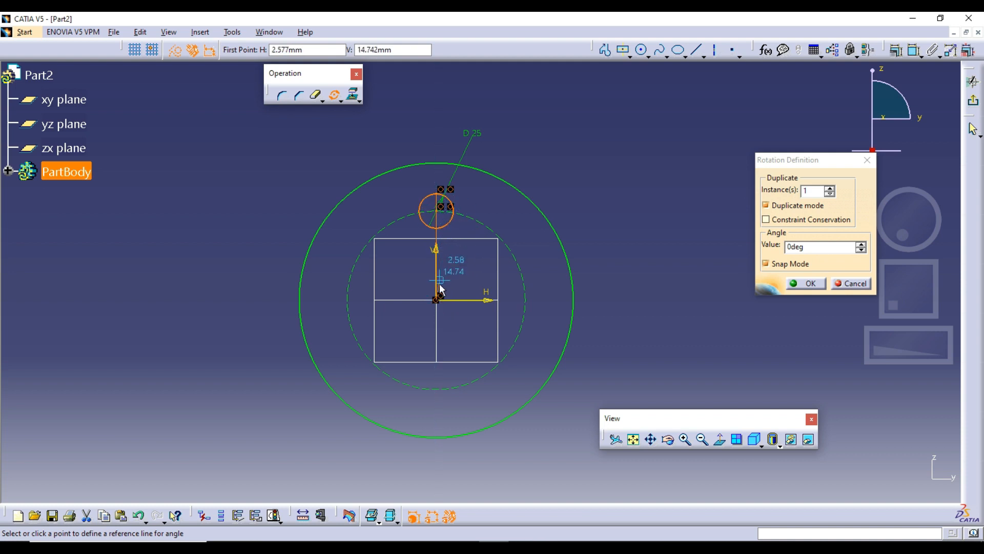
click(446, 213)
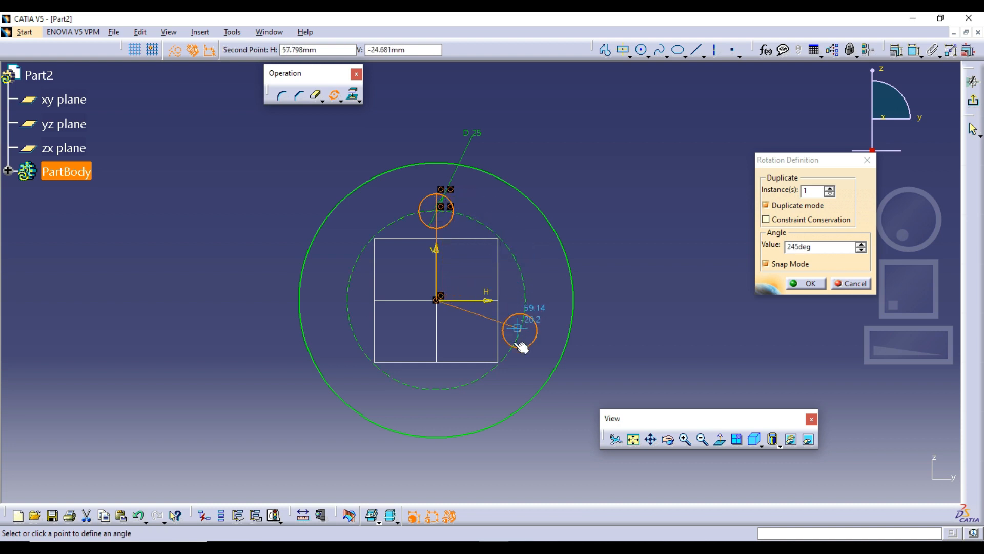
click(830, 188)
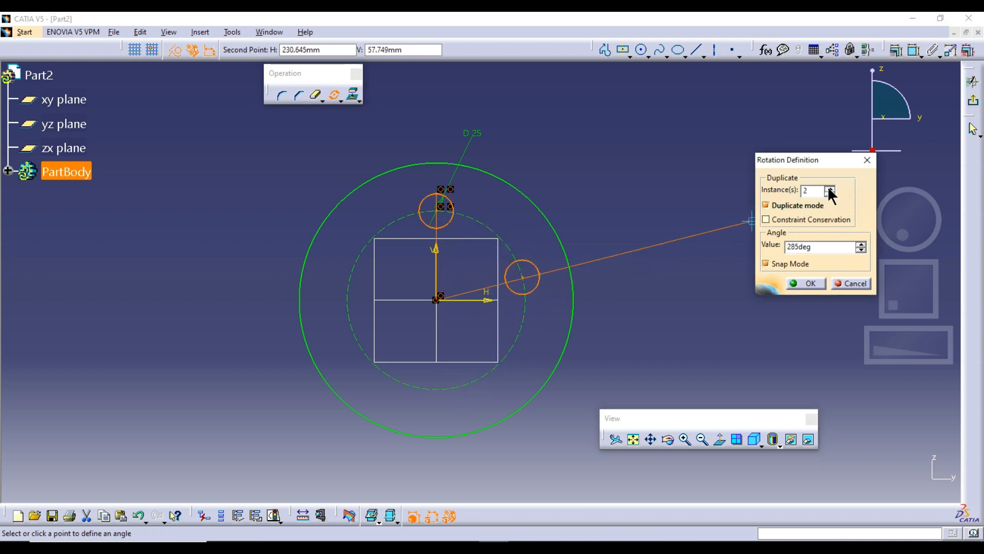
click(829, 188)
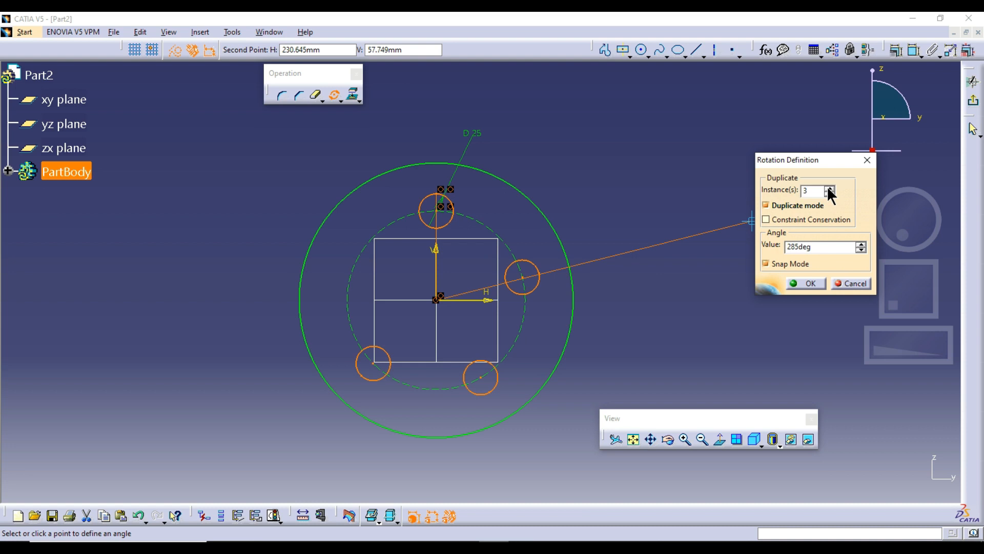
drag(810, 247, 776, 249)
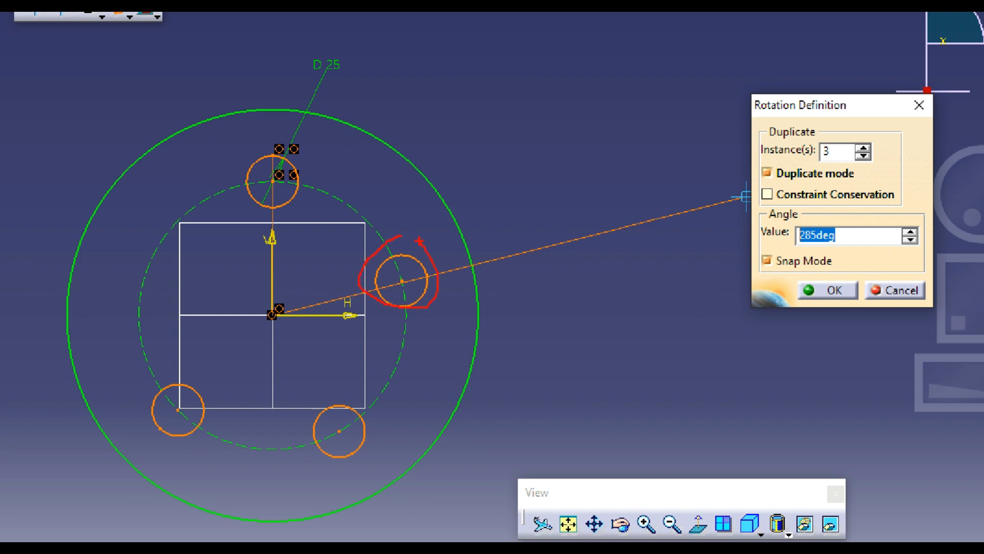
drag(328, 393, 354, 471)
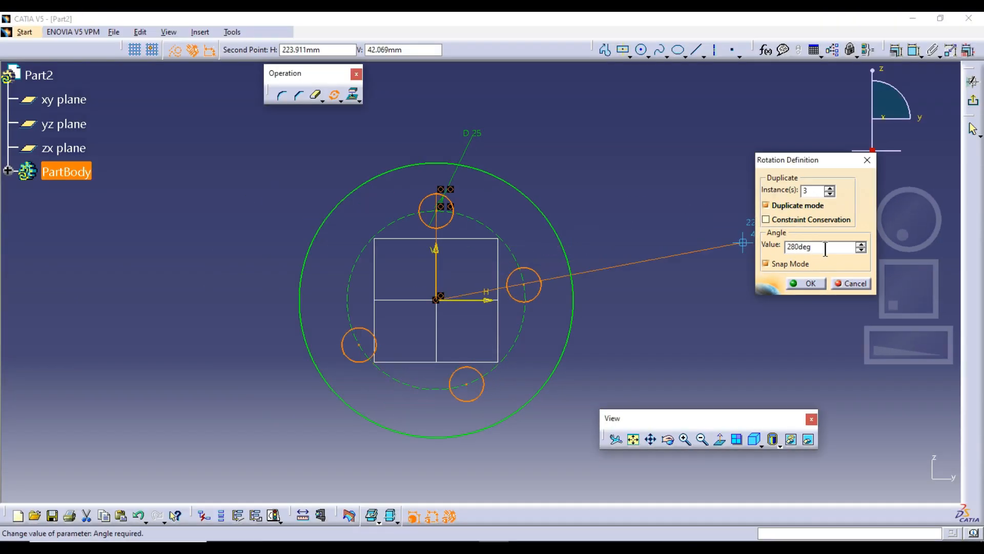
text(360/4)
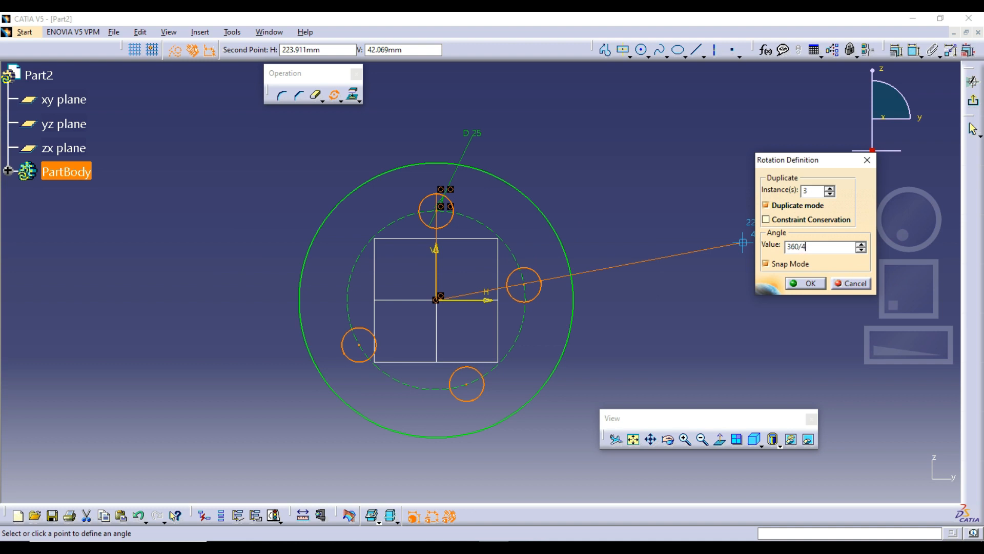
key(Return)
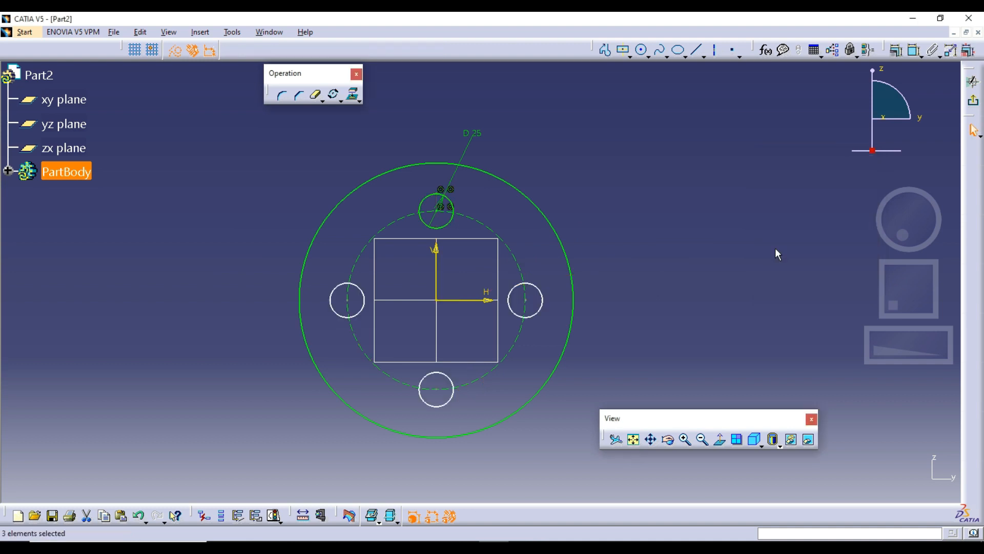
Step: Undo the rotated copies and rotate the 25 mm circle about the origin again with 7 instances at an angle of 360/8
key(ctrl+z)
click(334, 95)
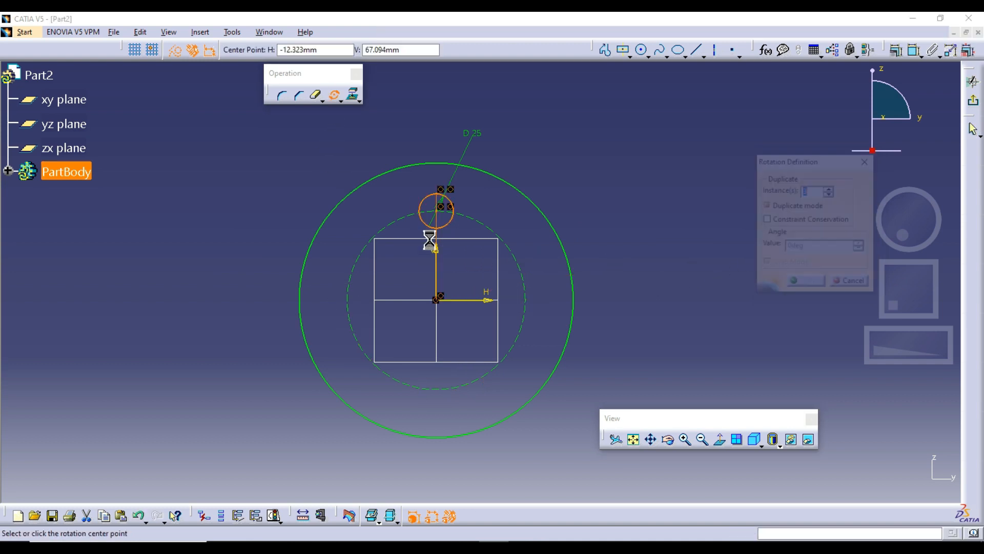
click(436, 300)
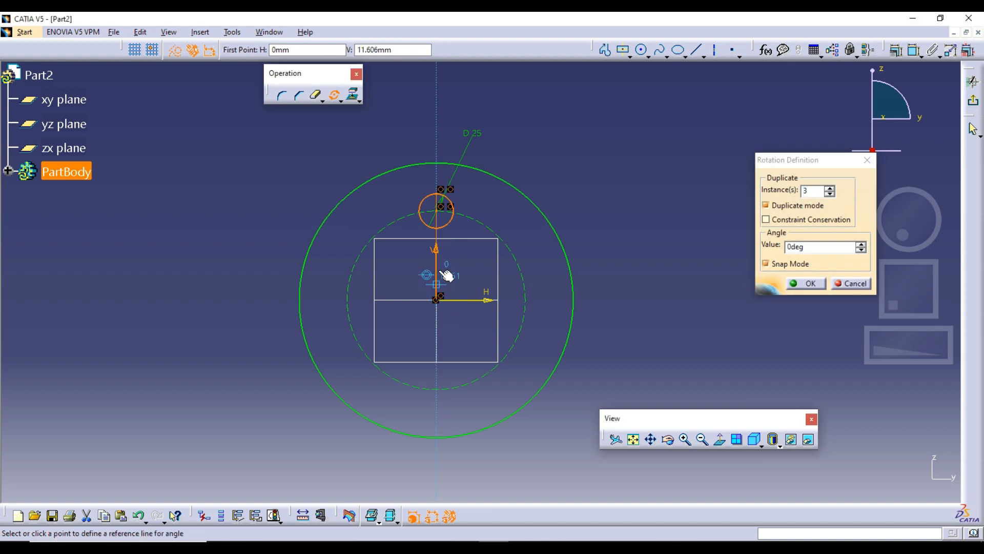
click(444, 211)
click(830, 188)
click(829, 188)
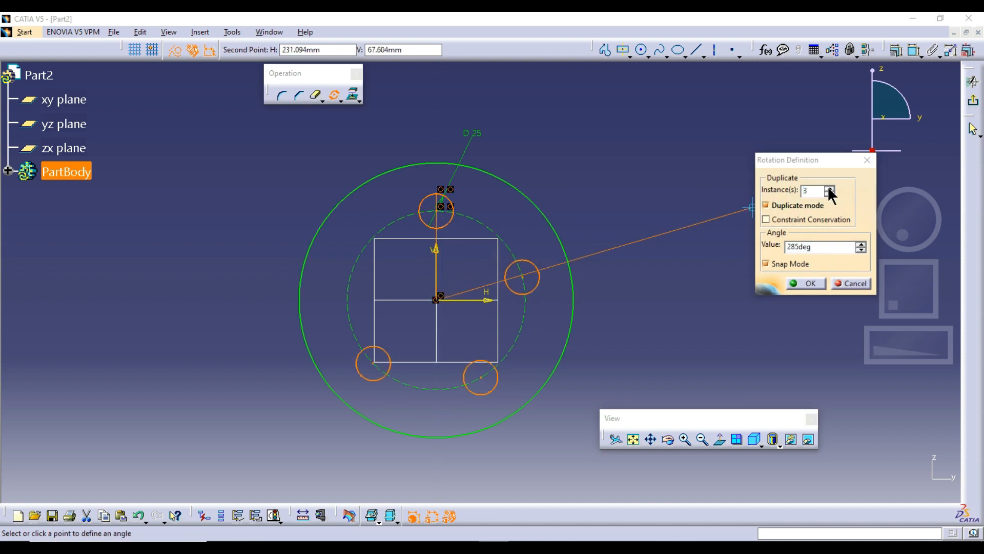
click(830, 188)
click(830, 188)
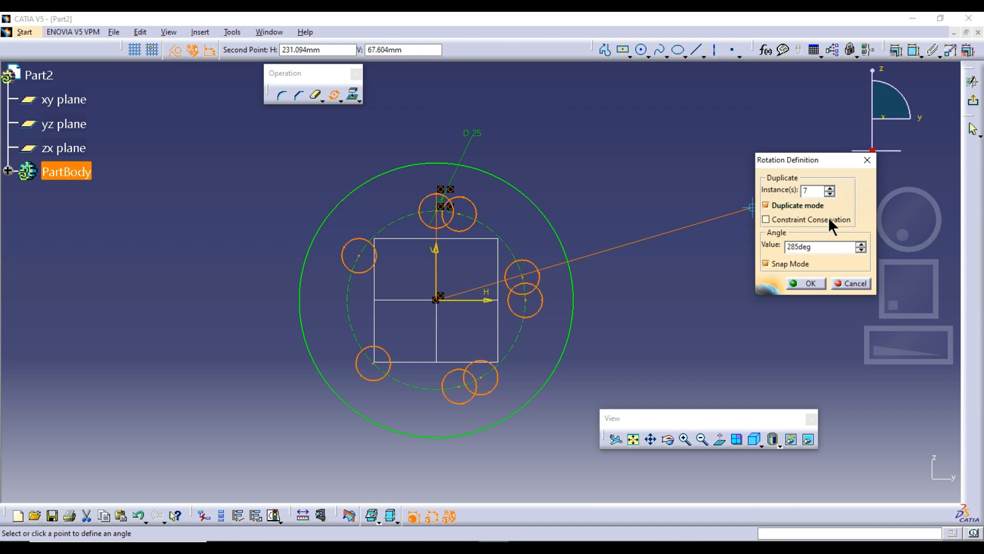
drag(826, 247, 767, 246)
text(360/8)
key(Return)
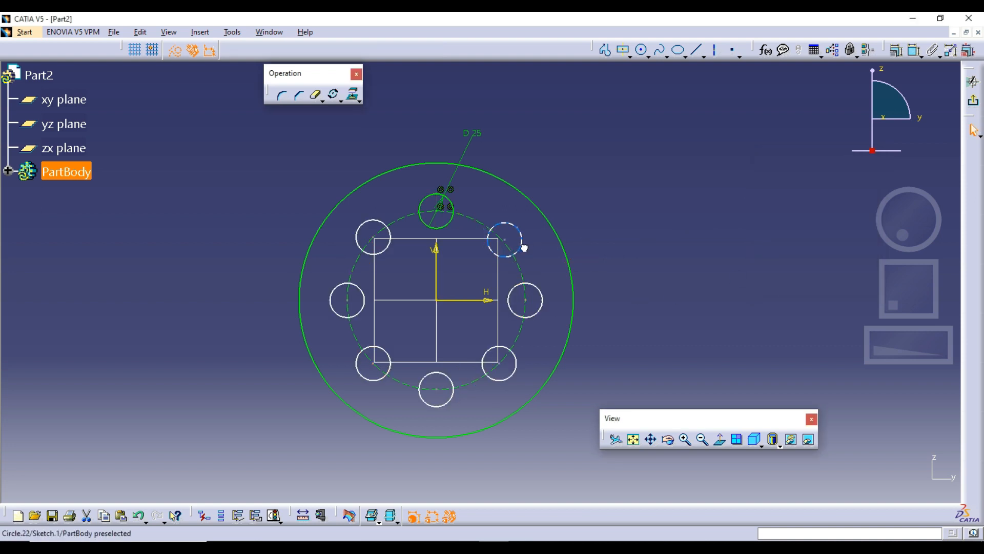
Step: Move the upper-right rotated circle off the construction circle and undo both the move and the rotation
drag(512, 238, 533, 242)
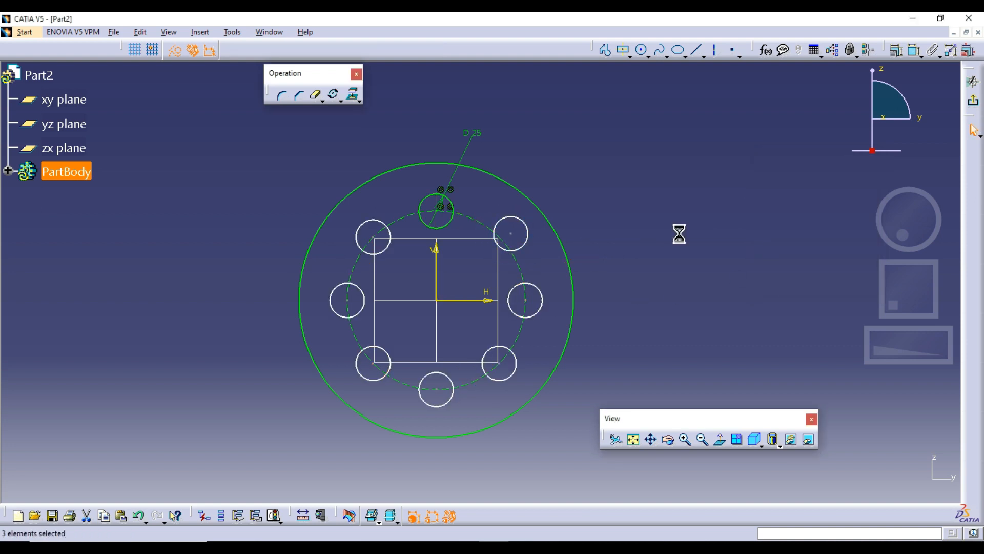
key(ctrl+z)
key(ctrl+z)
Step: Rotate the 25 mm circle about the origin with 4 instances and Constraint Conservation enabled, picking the angle freehand on the right side
click(334, 95)
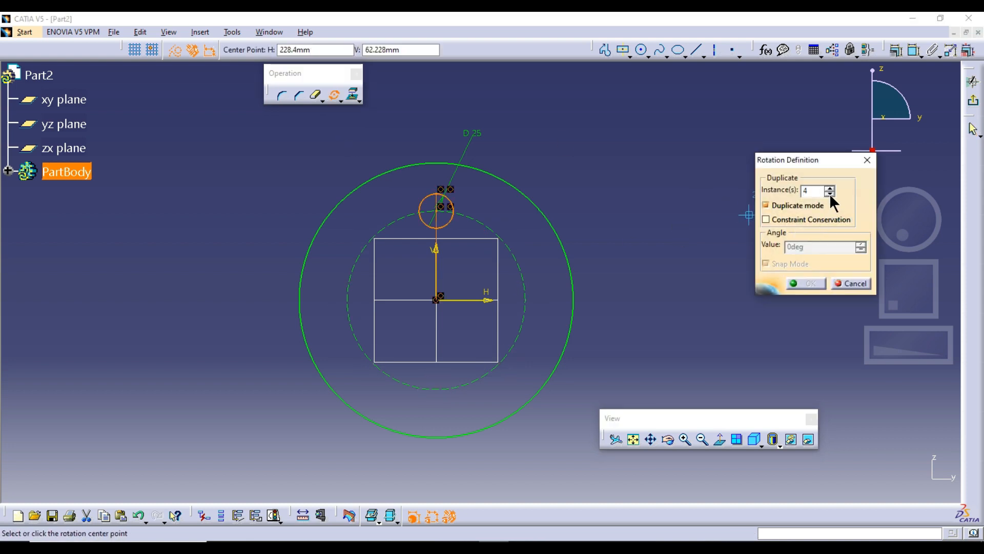
click(787, 219)
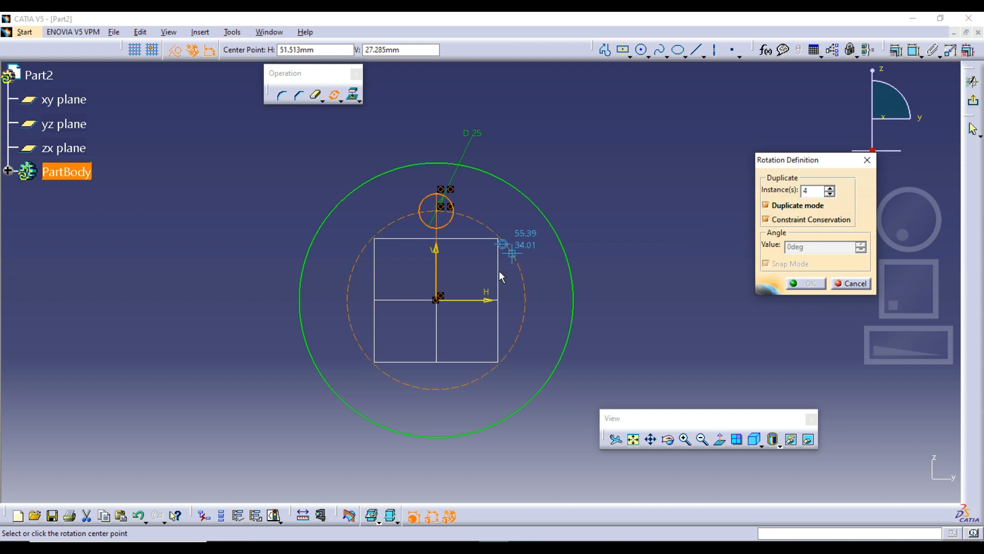
click(437, 299)
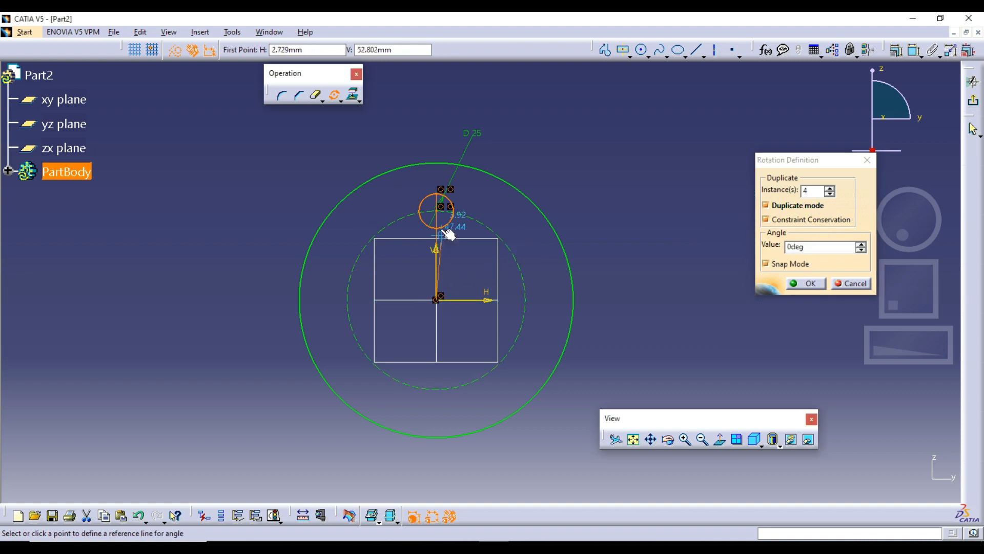
click(437, 211)
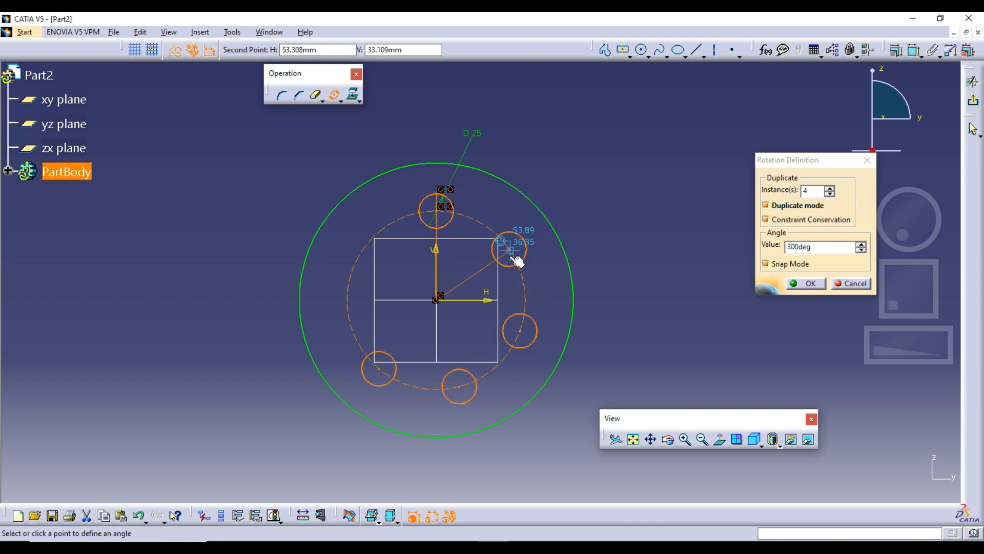
click(518, 263)
click(556, 297)
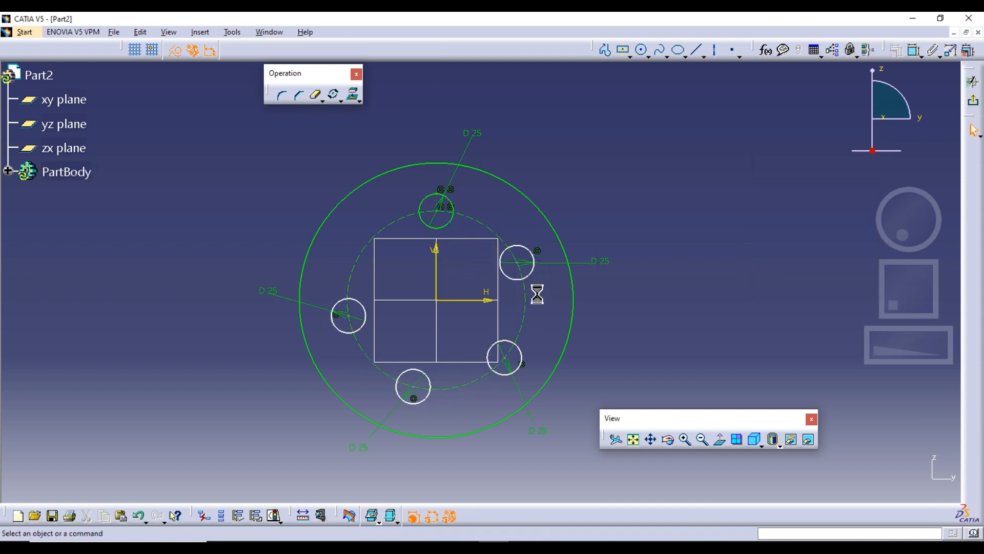
Step: Try moving the upper-right rotated copy and undo back to the single 25 mm circle
mouse_move(531, 277)
mouse_down()
mouse_move(530, 263)
mouse_move(545, 273)
mouse_move(531, 283)
mouse_up()
key(ctrl+z)
key(ctrl+z)
key(ctrl+z)
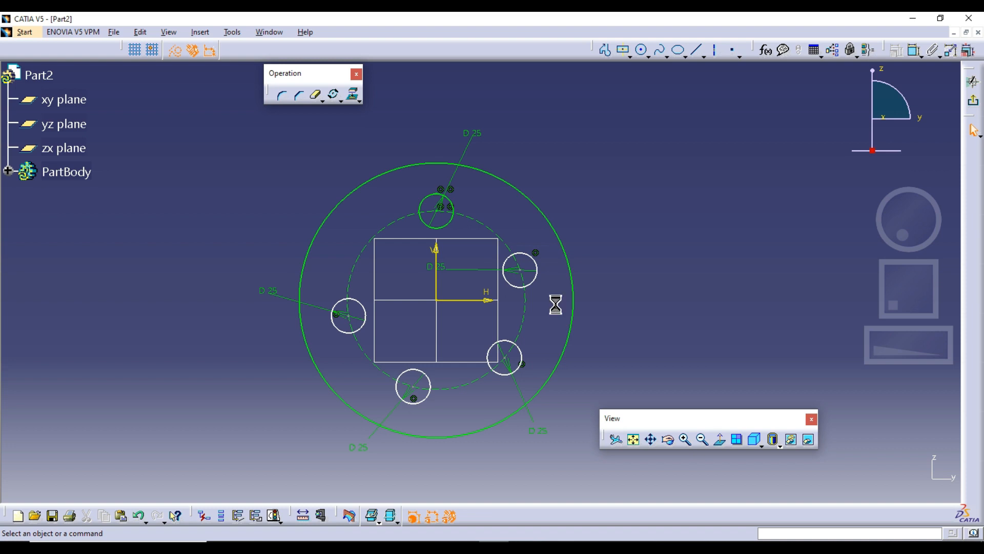
click(334, 100)
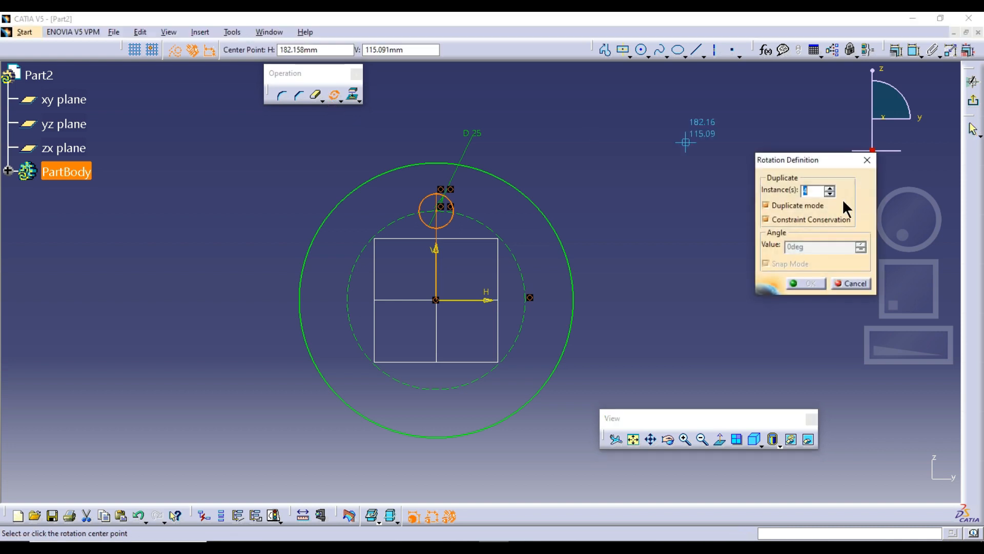
click(803, 215)
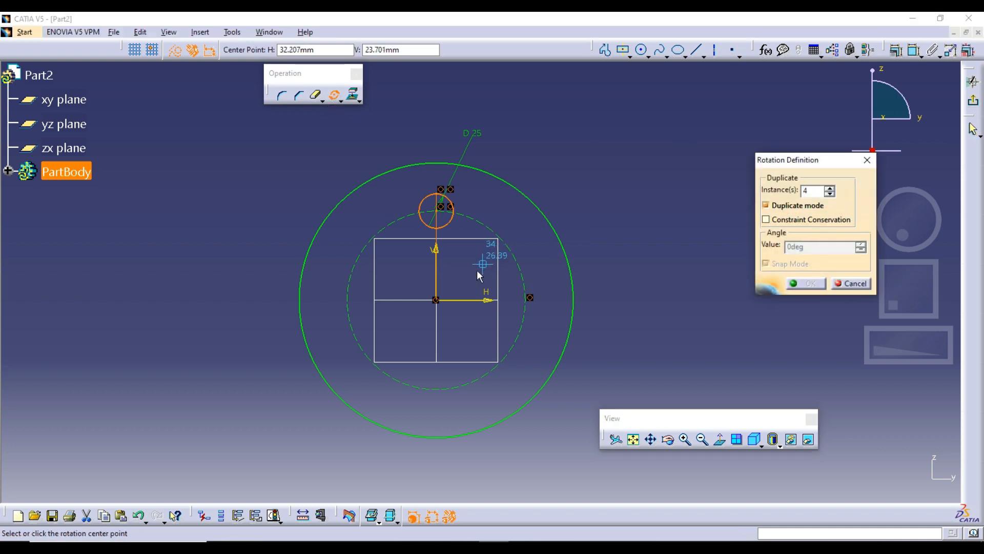
click(436, 300)
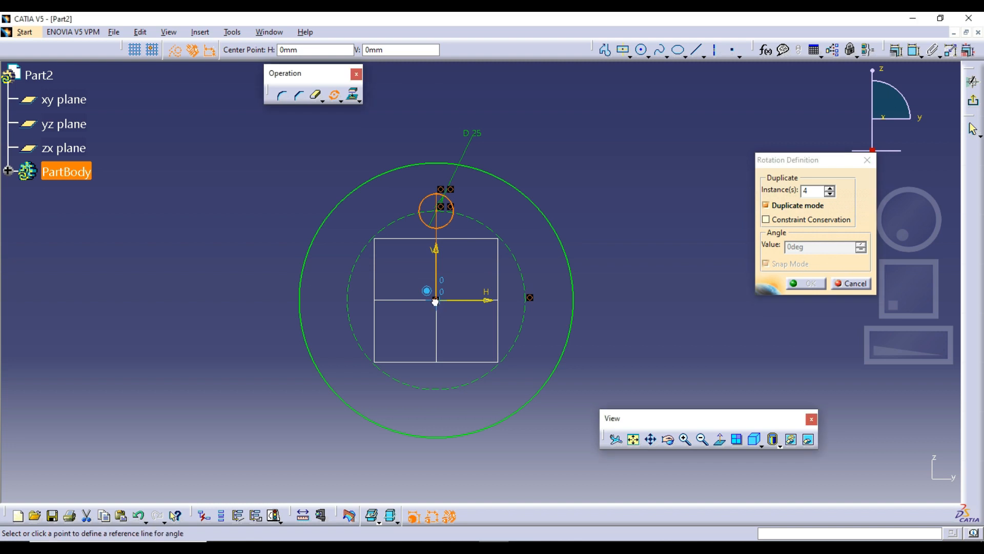
click(845, 280)
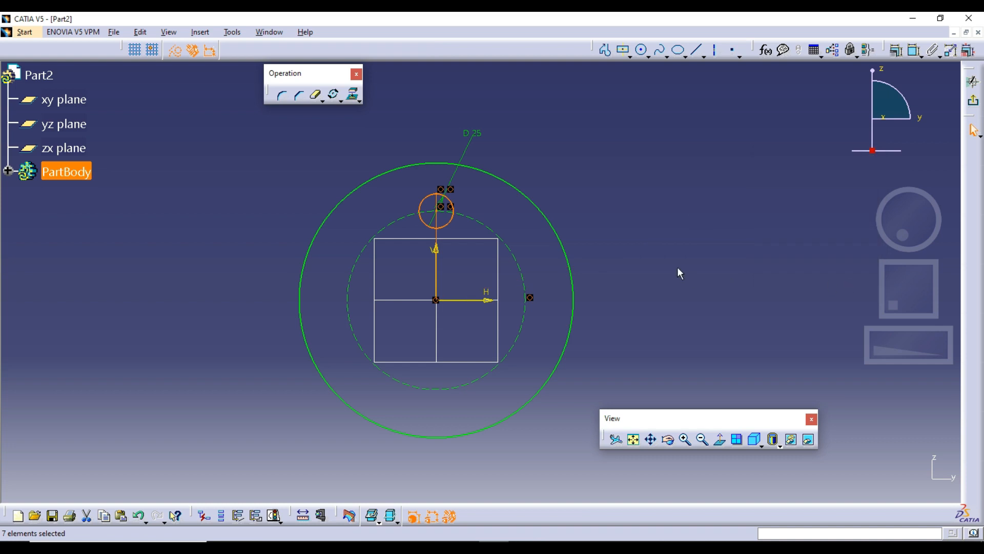
Step: Delete all circles and the remaining dimensions from the sketch and dock the floating View toolbar
click(341, 101)
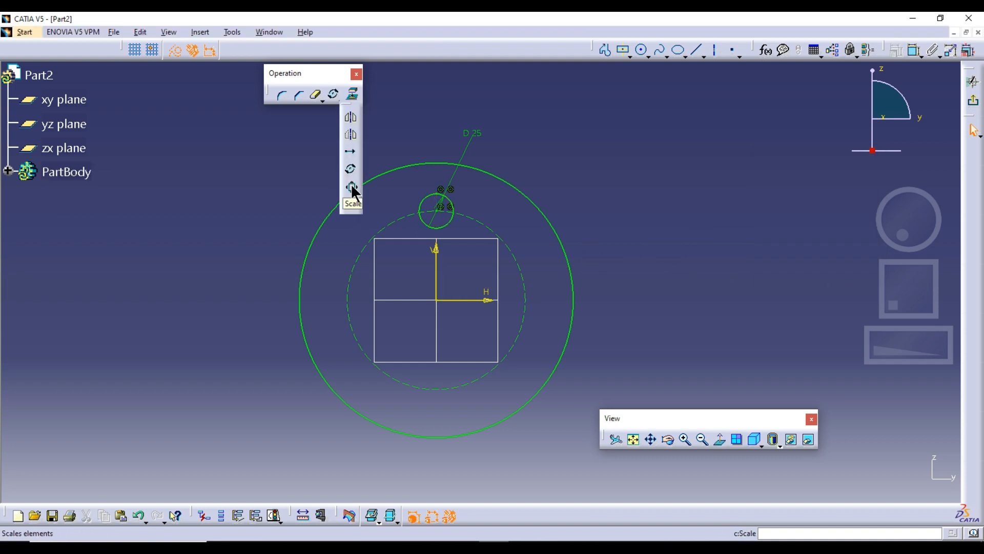
click(658, 218)
mouse_move(658, 217)
middle_down()
mouse_move(640, 212)
mouse_move(615, 244)
middle_up()
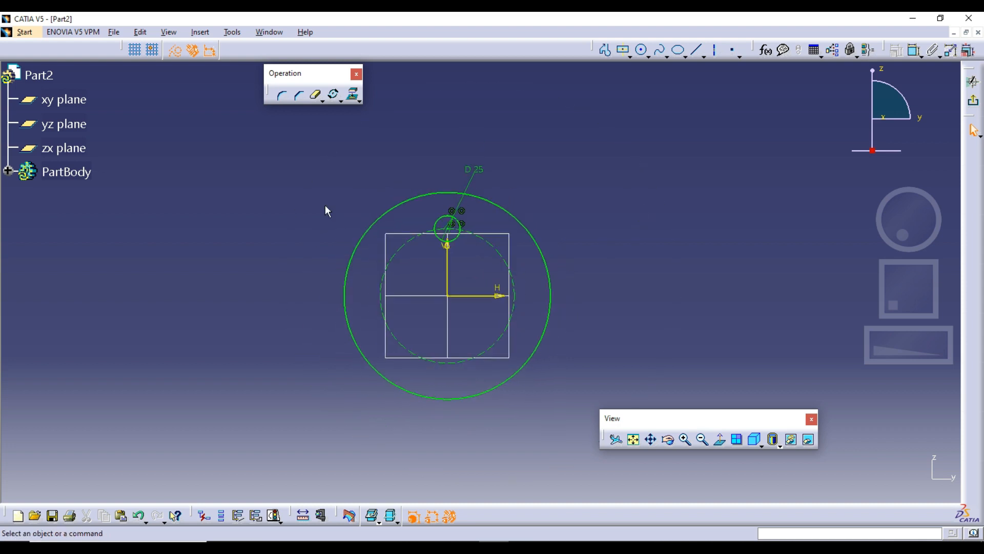
key(ctrl+a)
key(Delete)
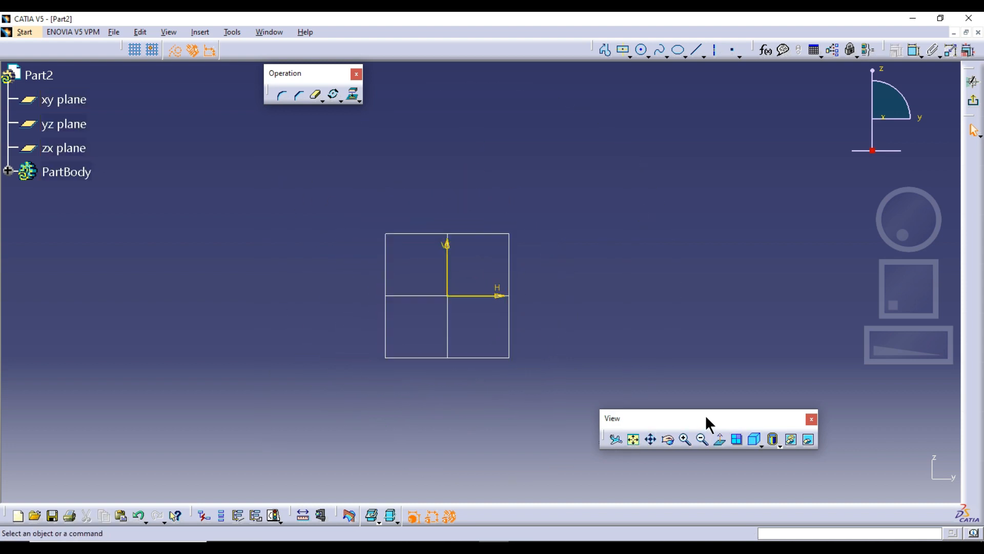
drag(705, 419, 703, 494)
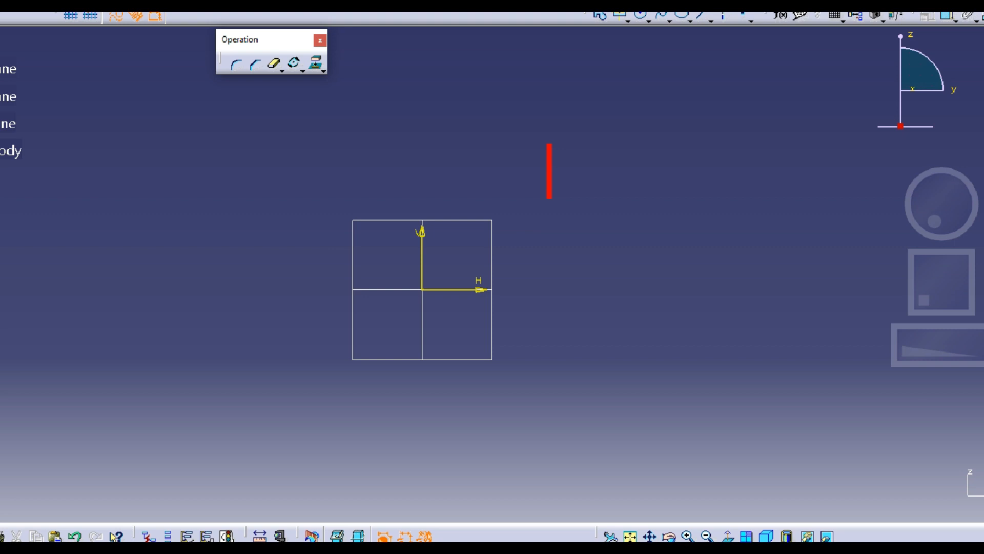
text(1)
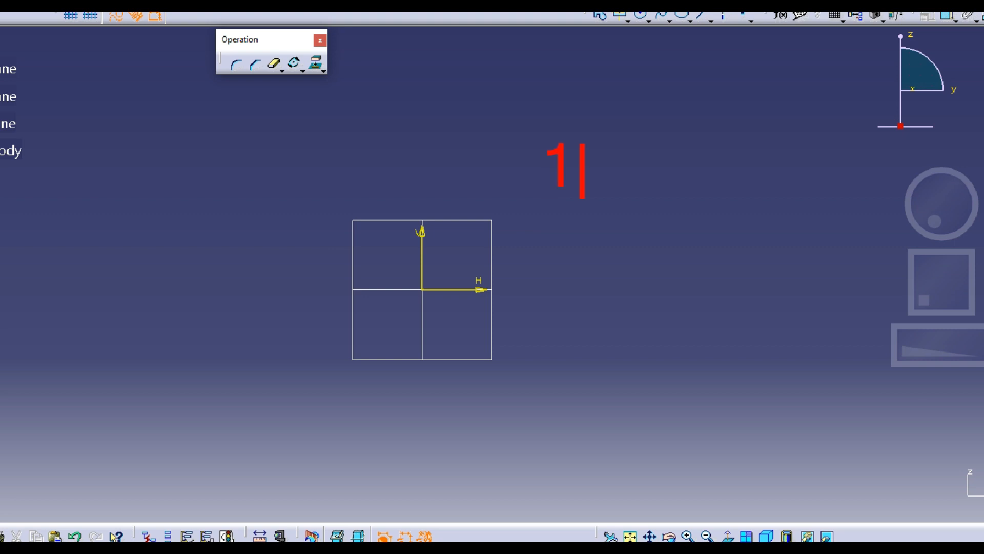
text(:1)
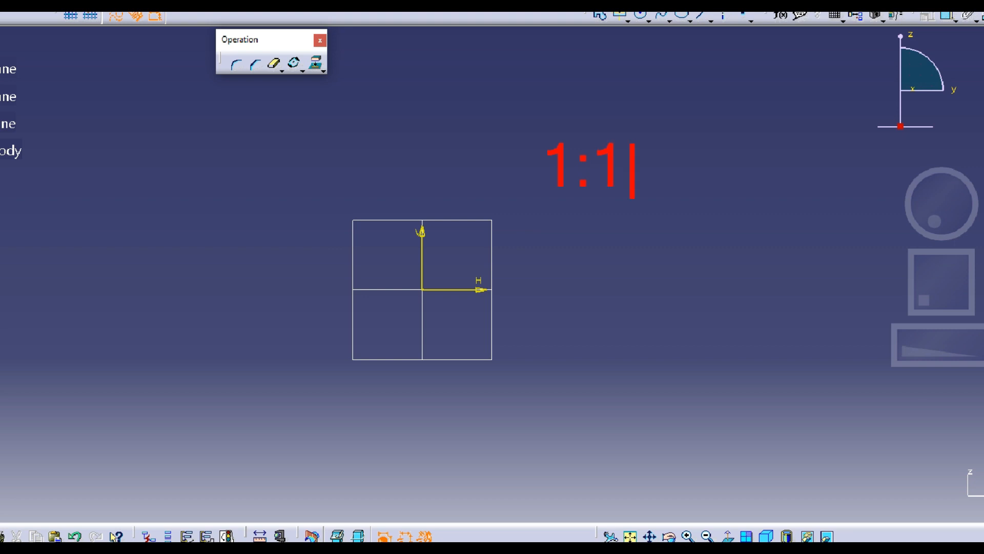
text(+)
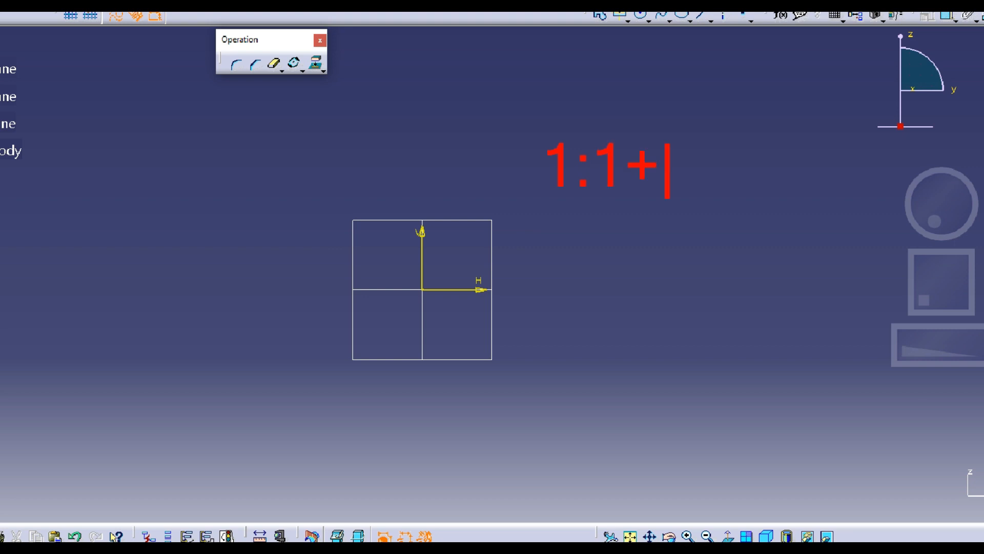
Step: Complete the first line of the on-screen scale annotation so it reads 1:1=1
key(BackSpace)
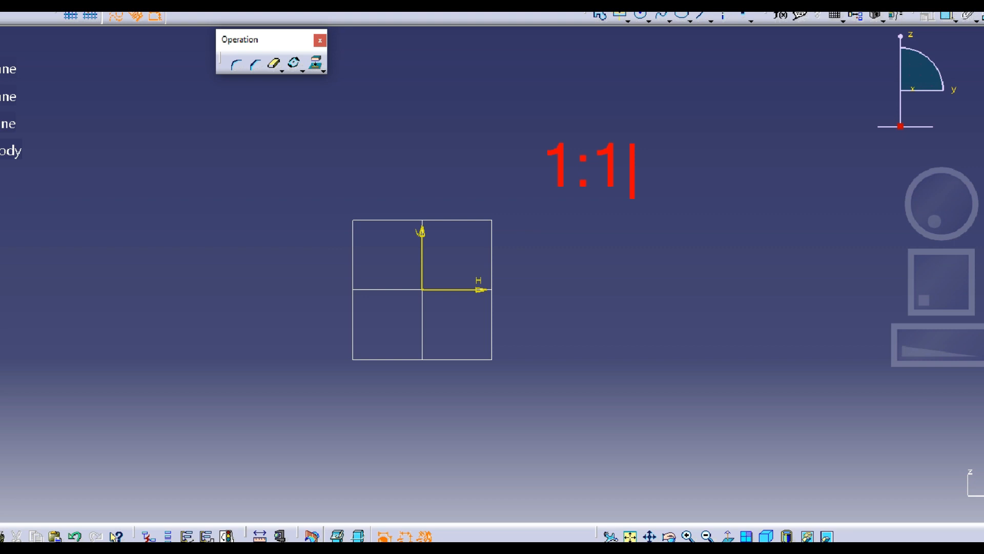
text(+)
key(BackSpace)
text(=)
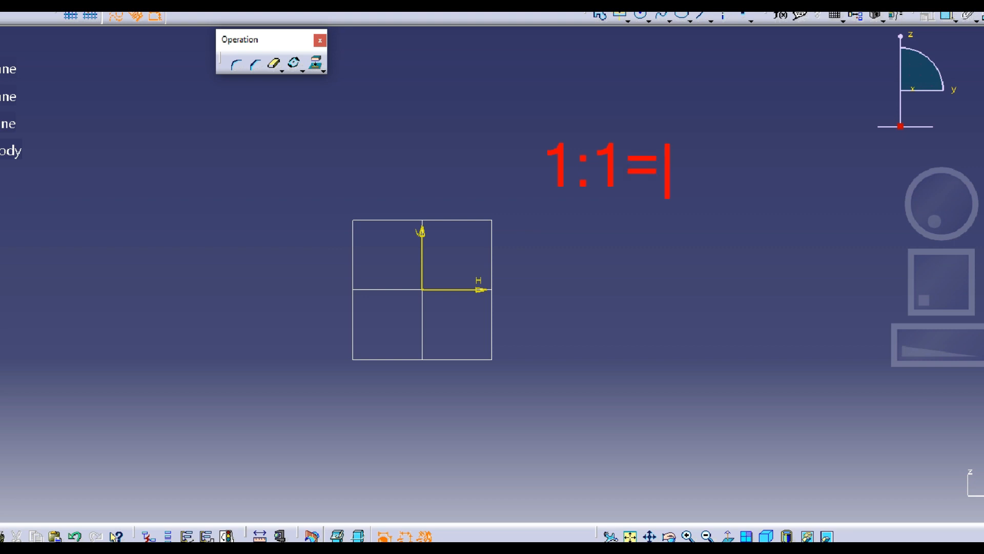
text(1)
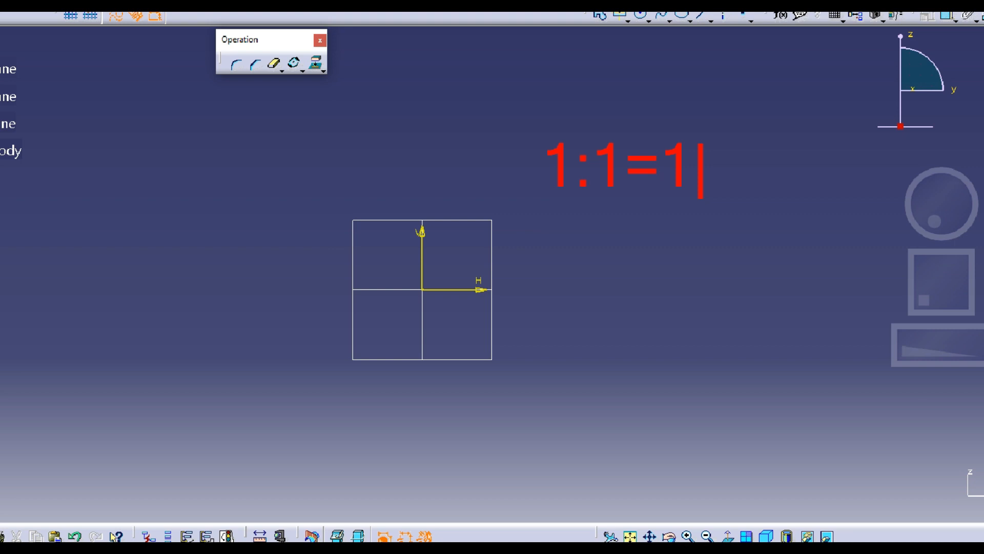
Step: Add a second line reading 1:2=.5 to the on-screen scale annotation
key(Return)
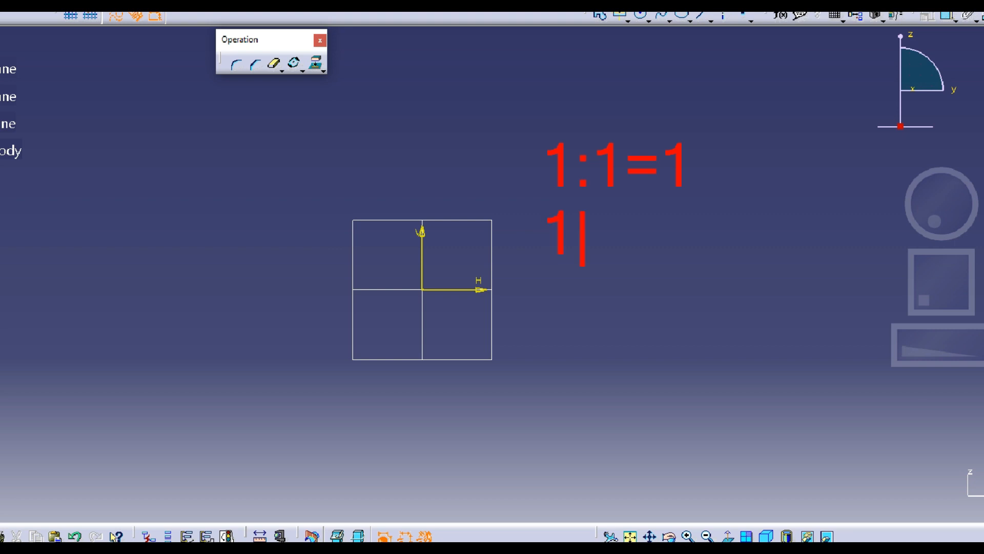
text(:)
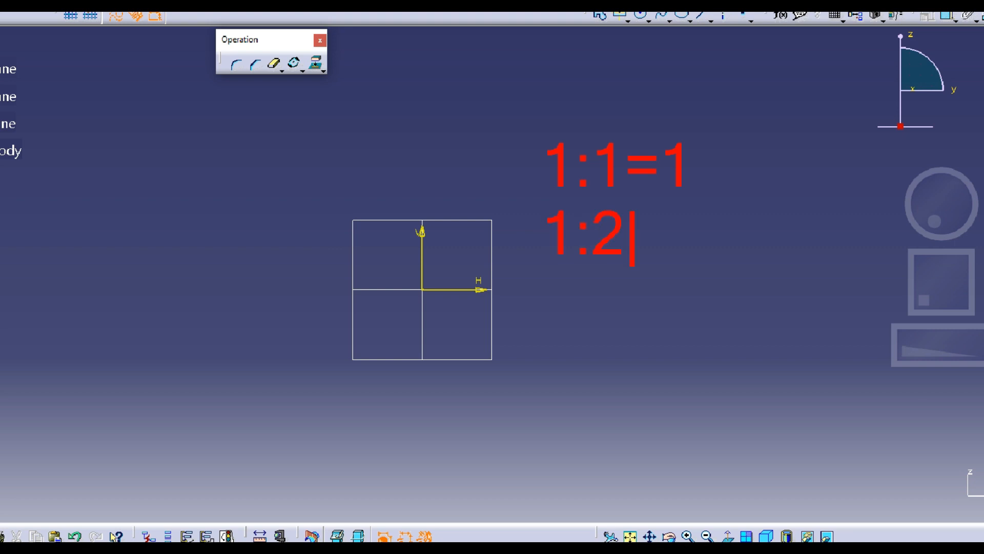
text(2=)
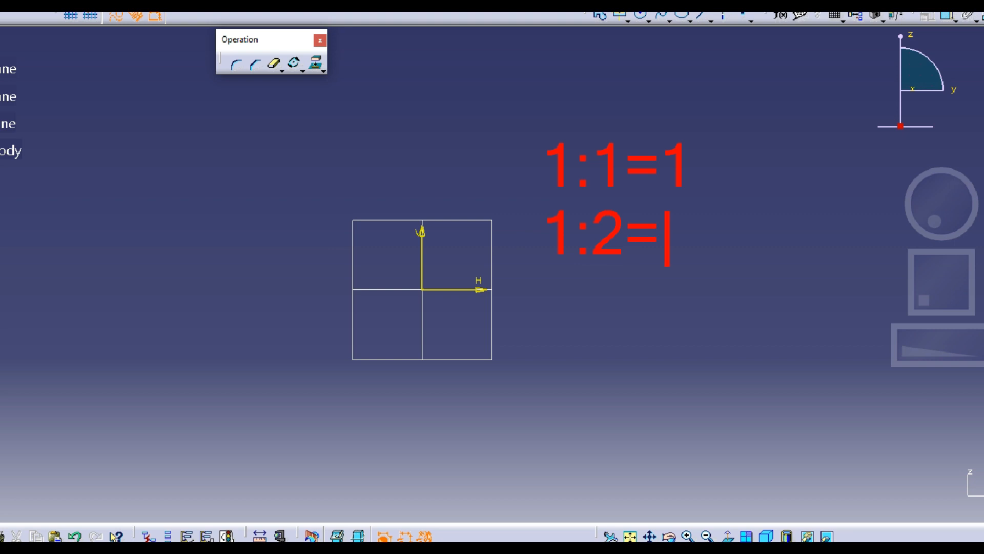
text(.5)
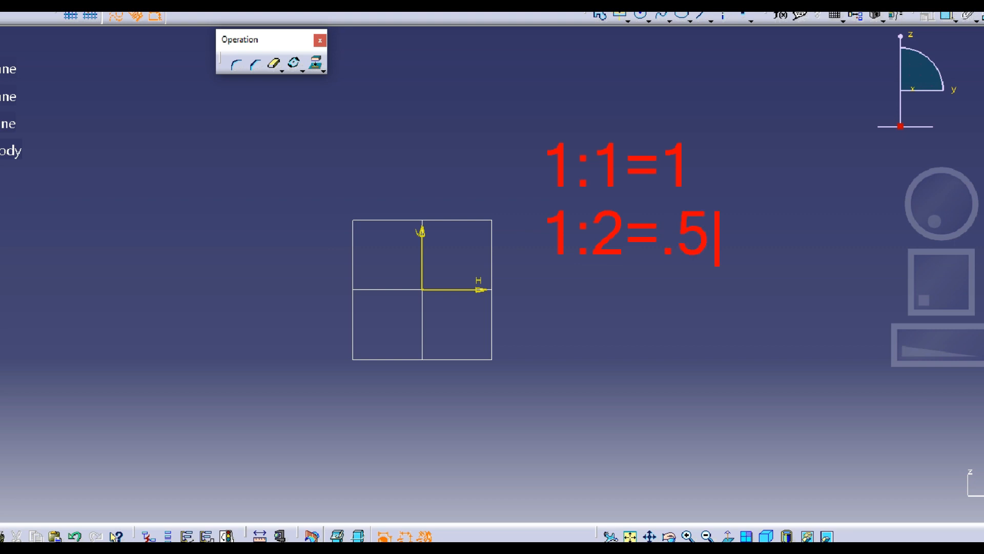
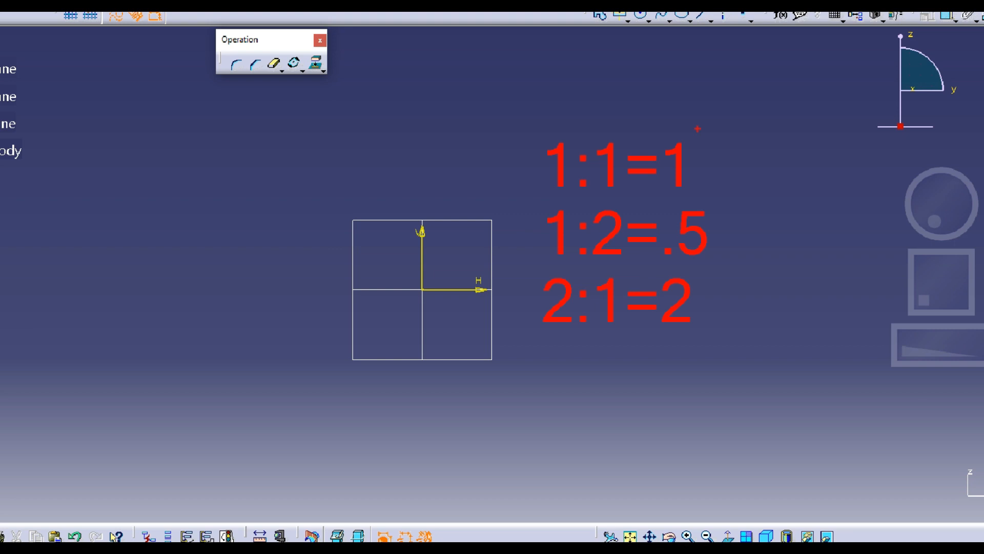
click(622, 14)
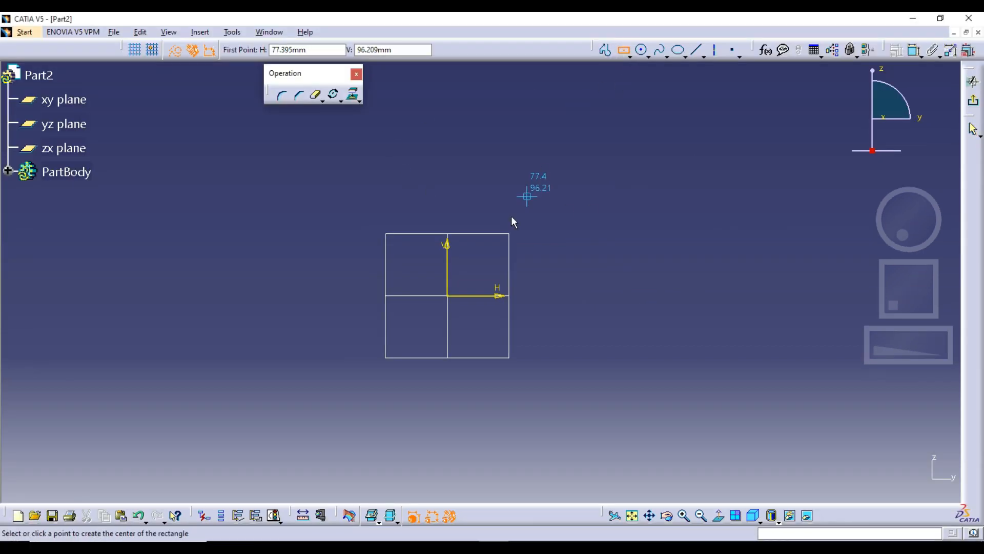
click(447, 296)
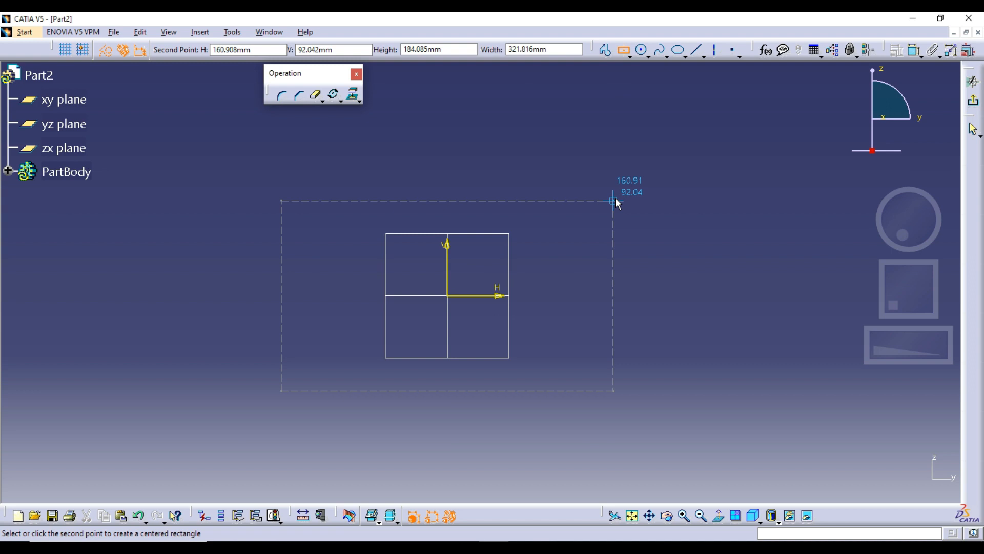
key(Escape)
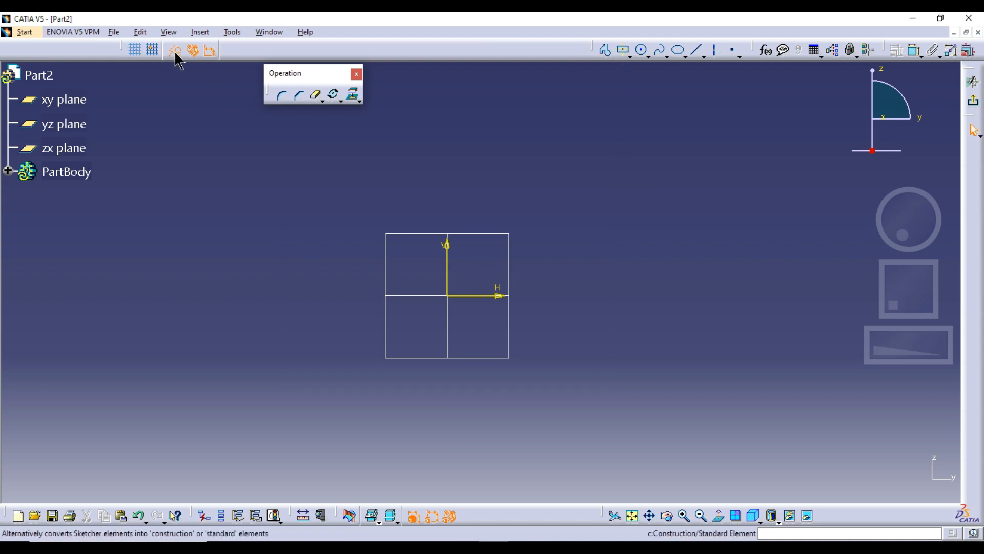
Step: Draw a centred rectangle about 194 mm high around the sketch origin
click(624, 50)
click(447, 296)
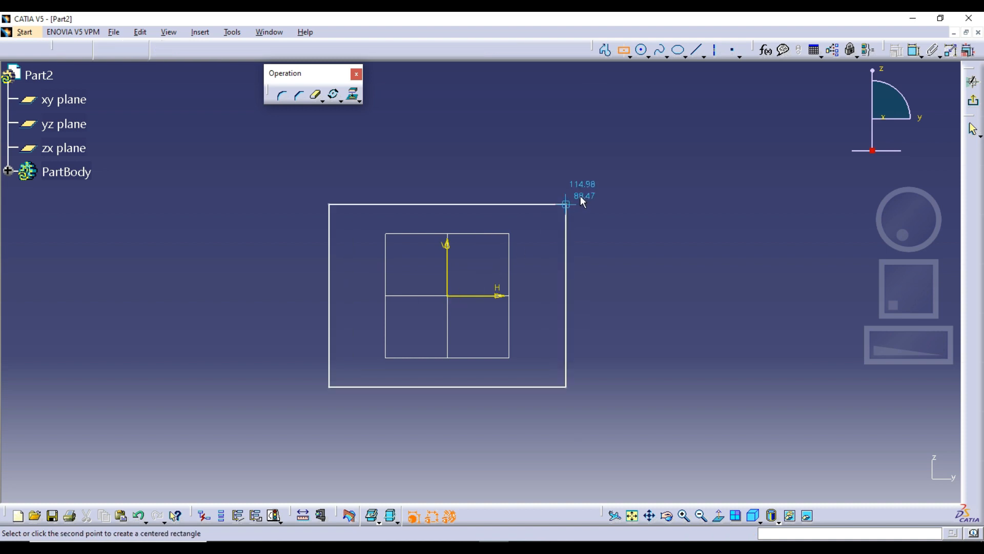
click(581, 196)
Step: Dimension the rectangle's width above its upper edge and set it to 200 mm
click(915, 49)
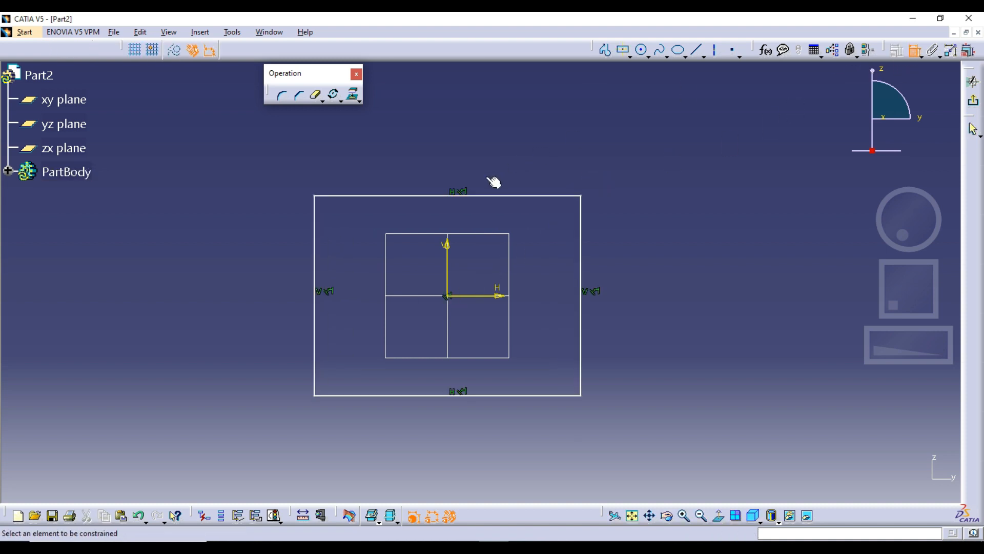
click(468, 195)
click(451, 166)
double_click(453, 165)
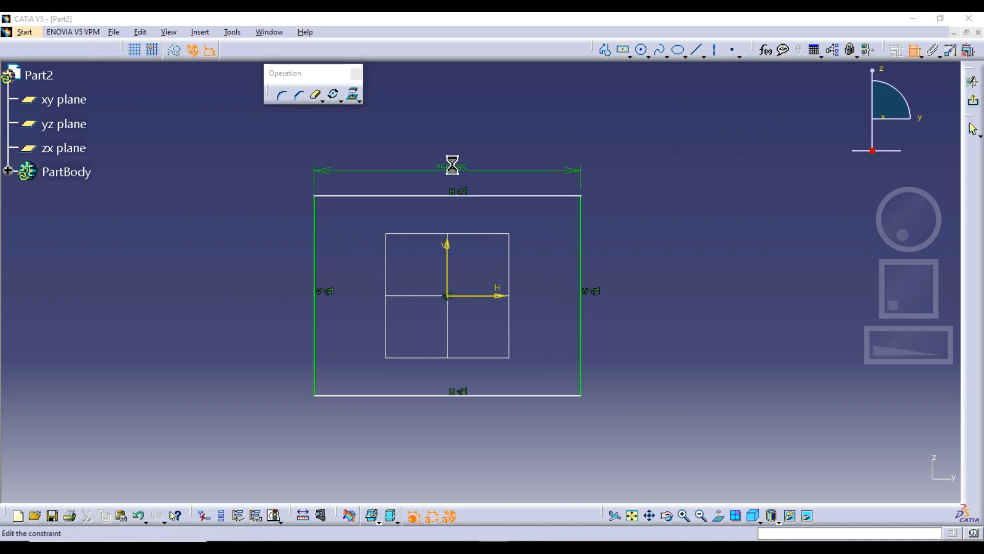
text(200)
key(Return)
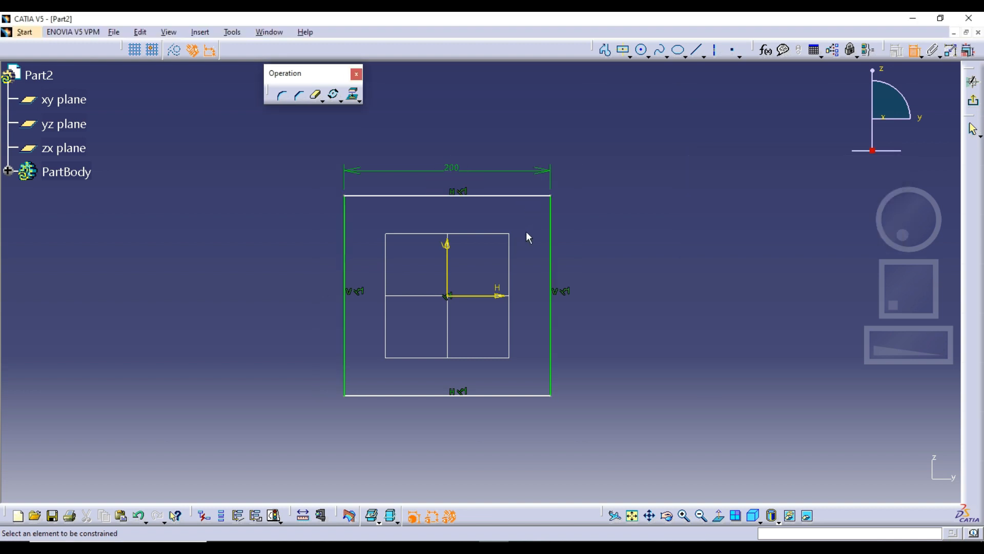
Step: Dimension the rectangle's height at 100 mm and move the dimension text to the middle of its line
click(552, 224)
double_click(593, 231)
text(100)
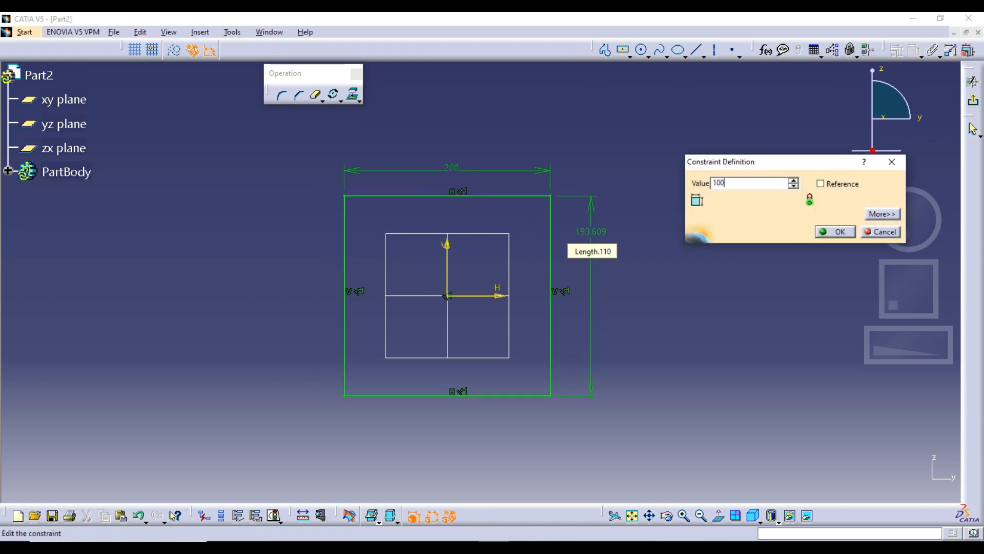
key(Return)
mouse_move(660, 255)
ctrl+middle_down()
mouse_move(663, 219)
mouse_move(677, 203)
ctrl+middle_up()
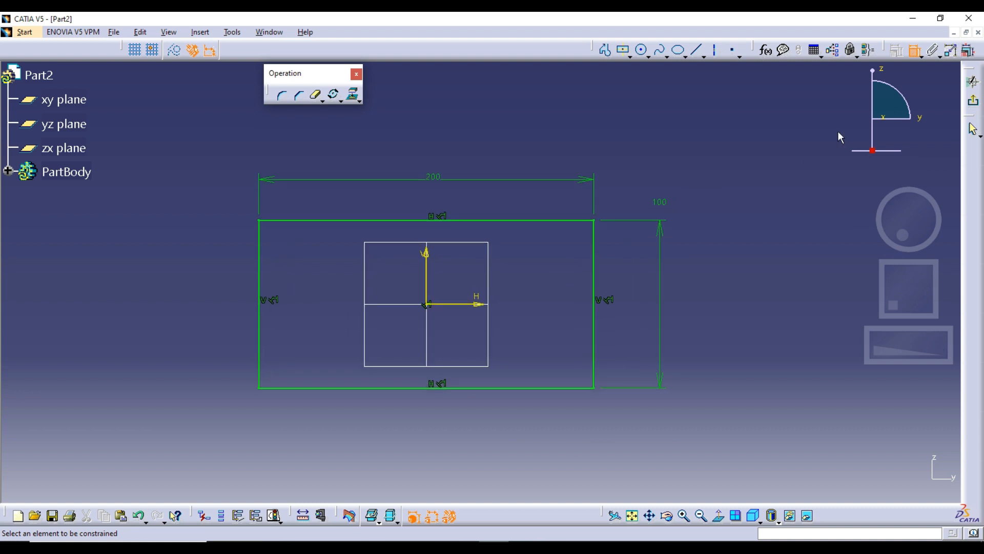
click(915, 50)
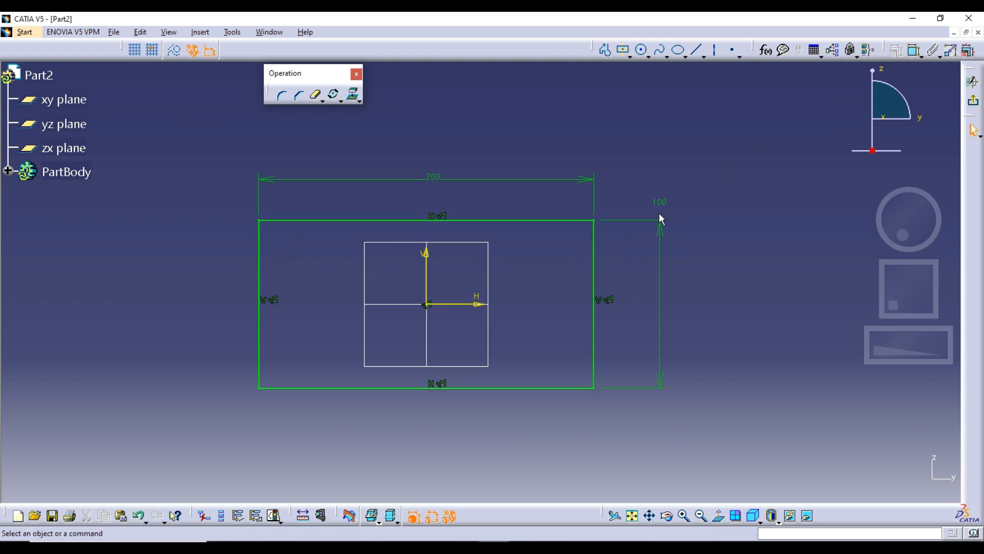
drag(660, 203, 661, 290)
click(748, 281)
Step: Try a duplicate scale of the whole sketch by 0.6 from the rectangle's upper-left corner and undo it
mouse_move(210, 134)
mouse_down()
mouse_move(730, 448)
mouse_move(764, 438)
mouse_up()
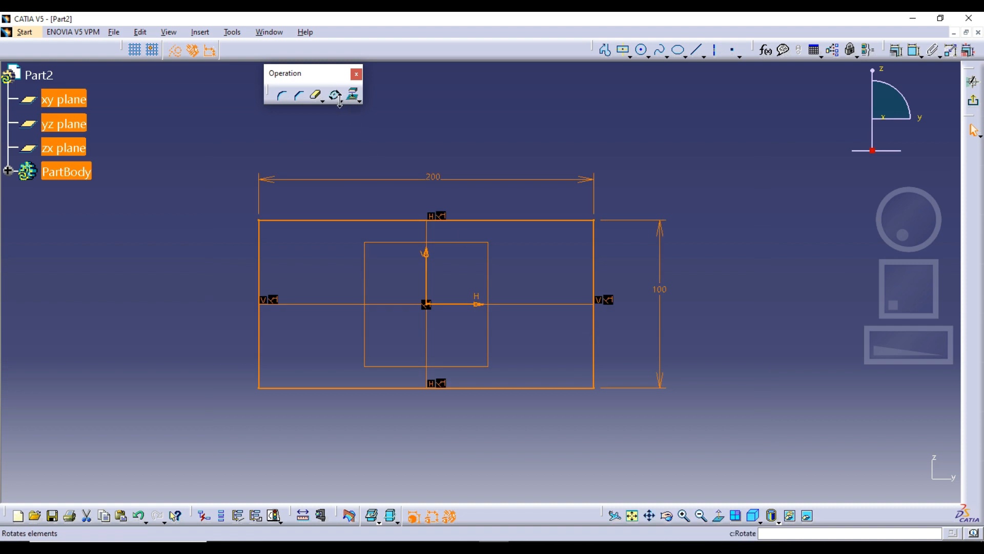
click(359, 101)
click(352, 180)
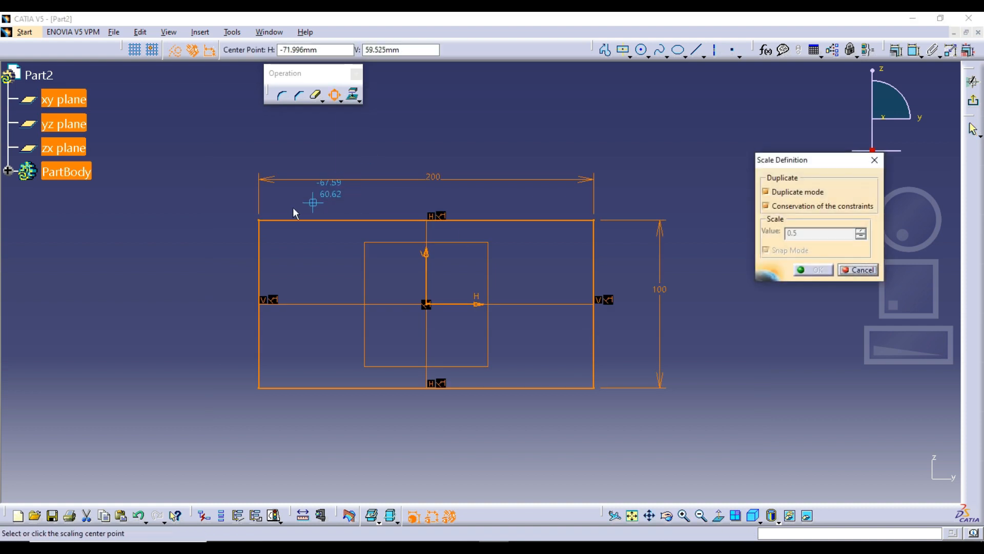
click(259, 221)
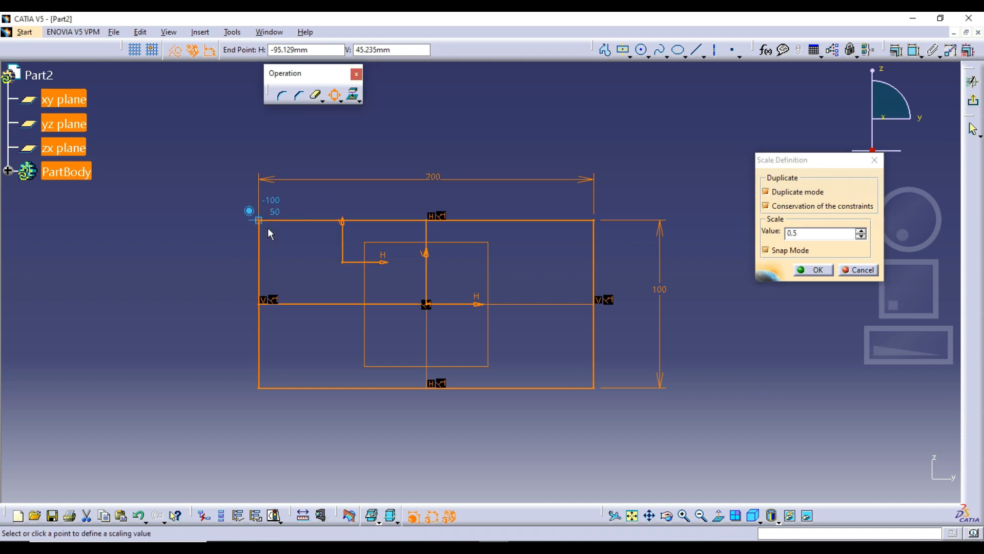
click(346, 272)
key(ctrl+z)
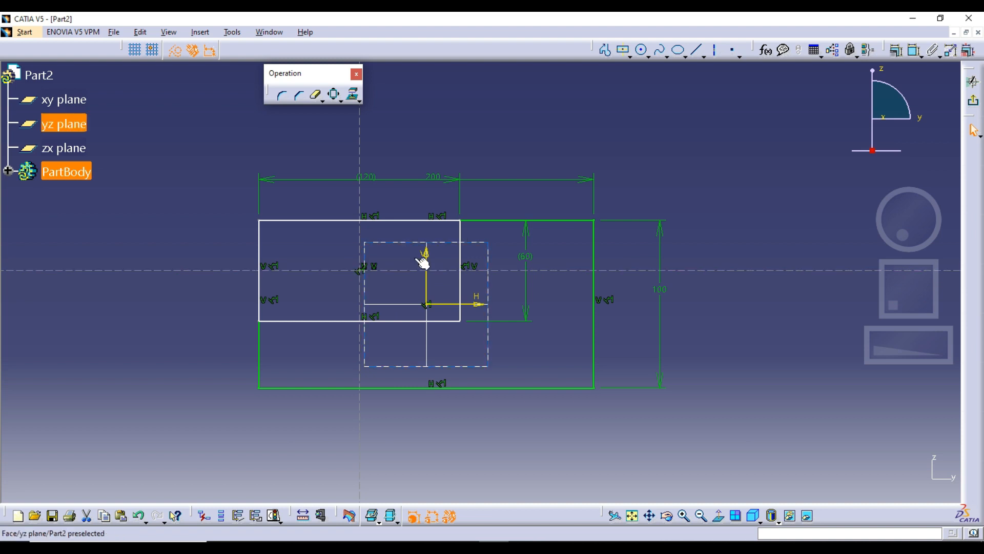
Step: Try a duplicate scale of the sketch by 0.5 about the origin and undo it
click(333, 95)
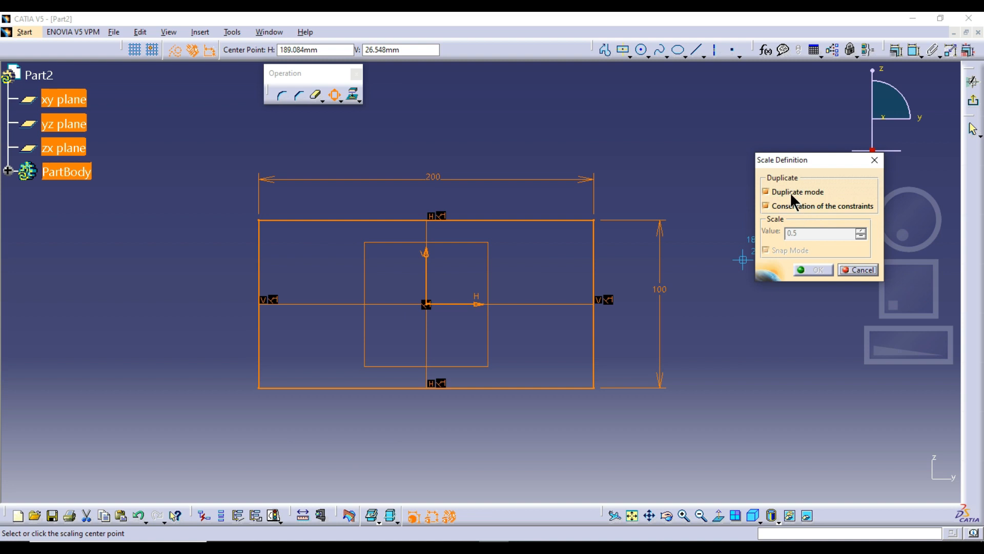
click(427, 304)
click(500, 277)
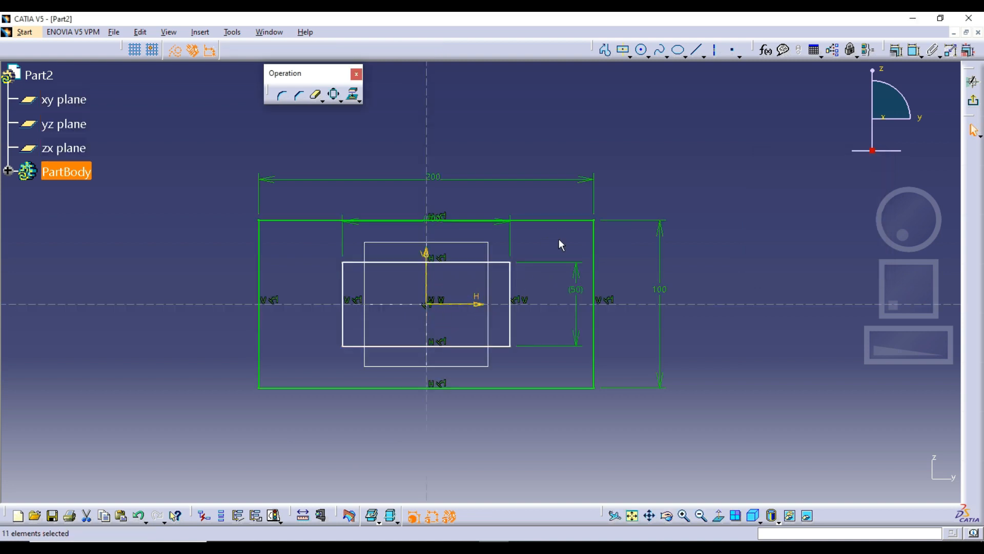
key(ctrl+z)
Step: Try scaling the rectangle by 0.5 about the origin with Duplicate mode off and undo it
click(334, 95)
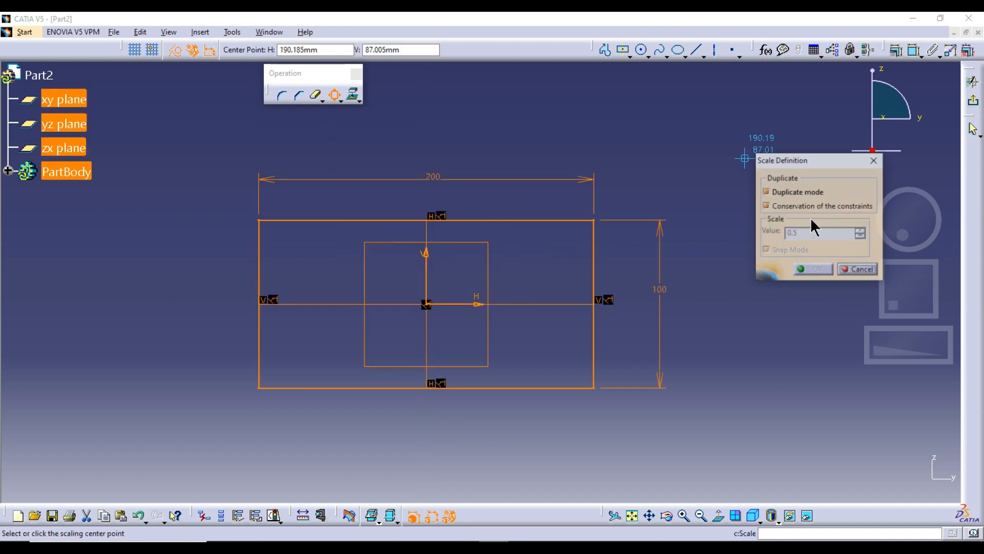
click(798, 192)
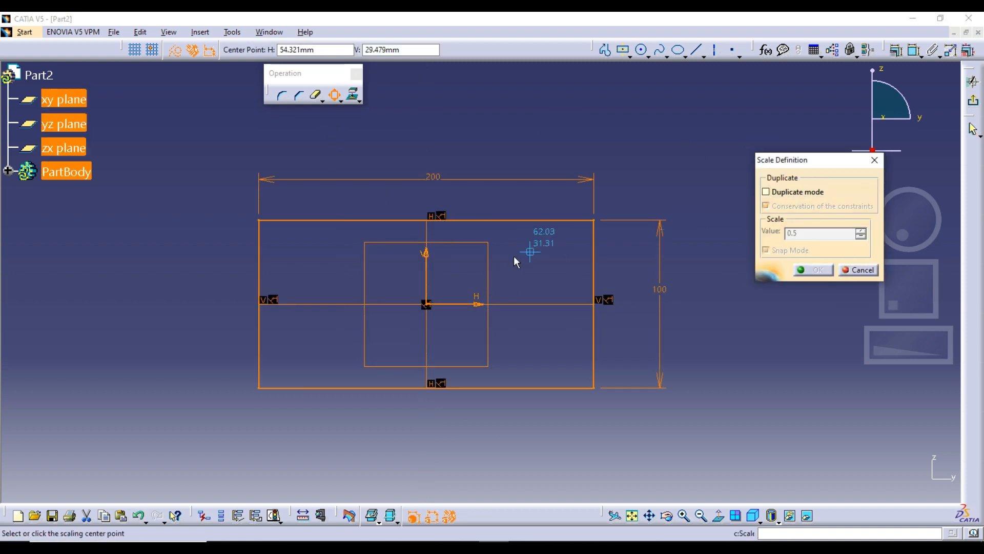
click(429, 305)
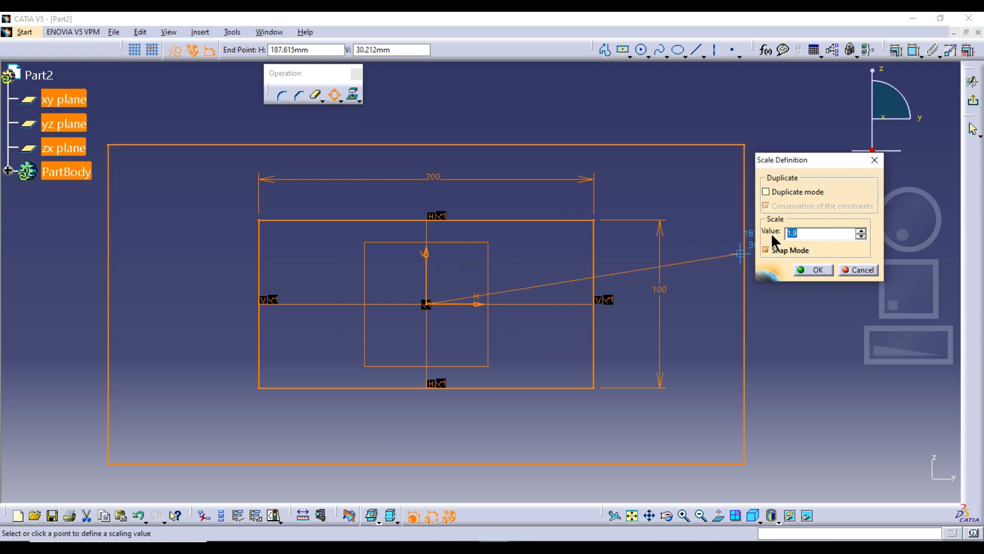
text(.2)
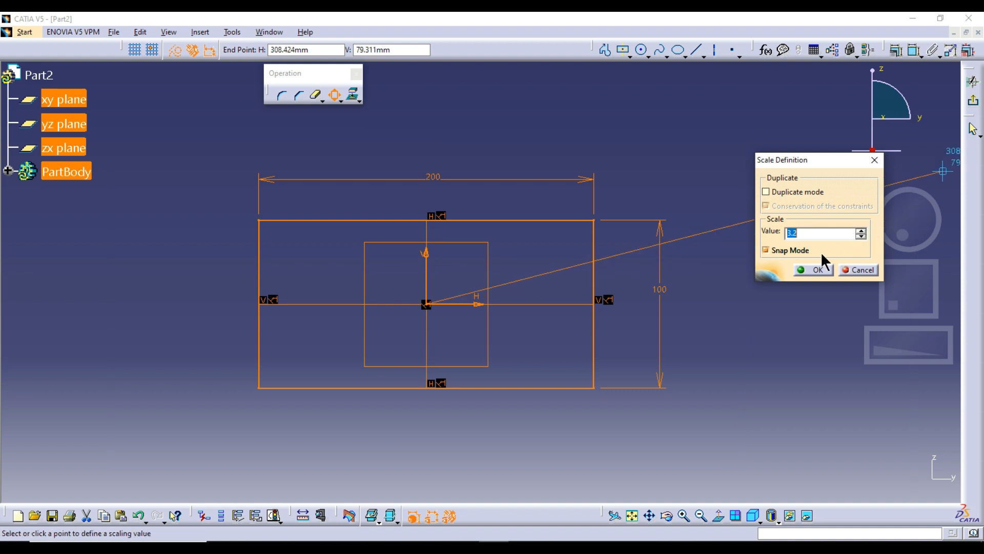
text(.5)
click(796, 274)
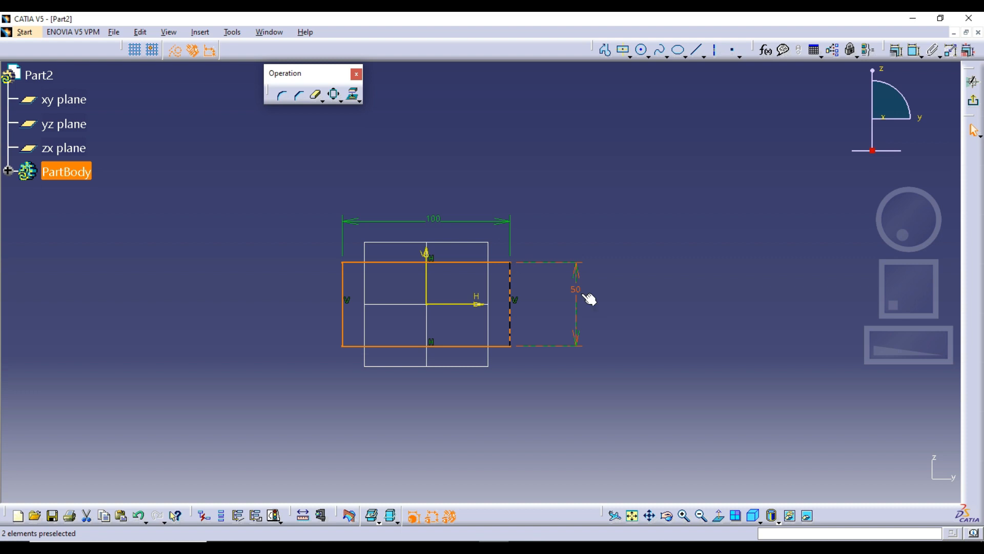
key(ctrl+z)
click(662, 191)
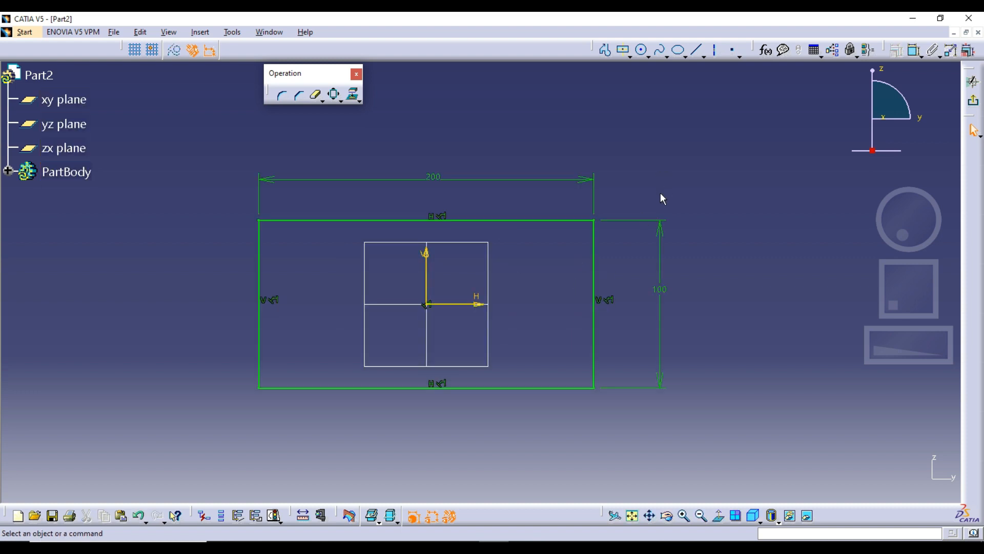
Step: Try scaling the rectangle by 2 about the origin without duplicating it and undo the scaling
drag(650, 427, 708, 451)
click(334, 96)
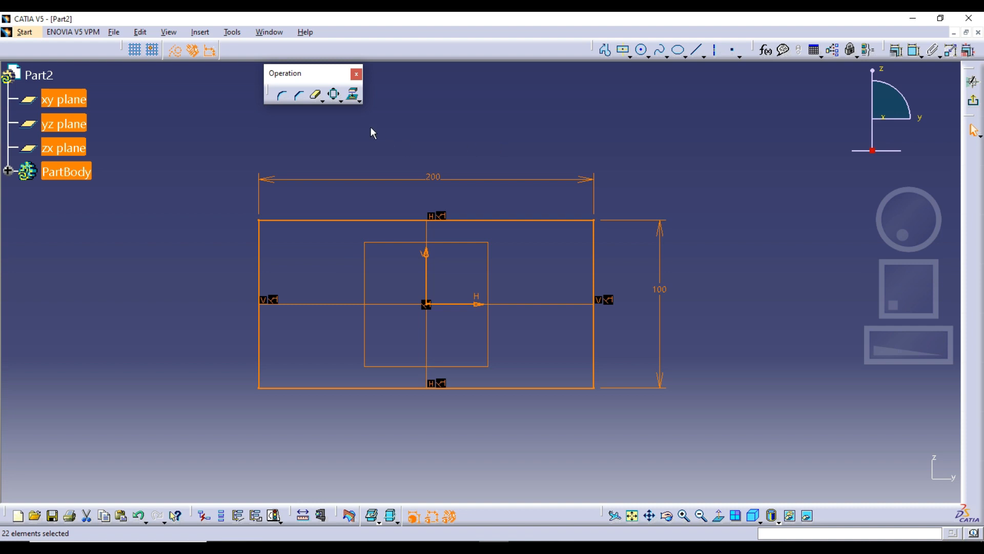
click(334, 94)
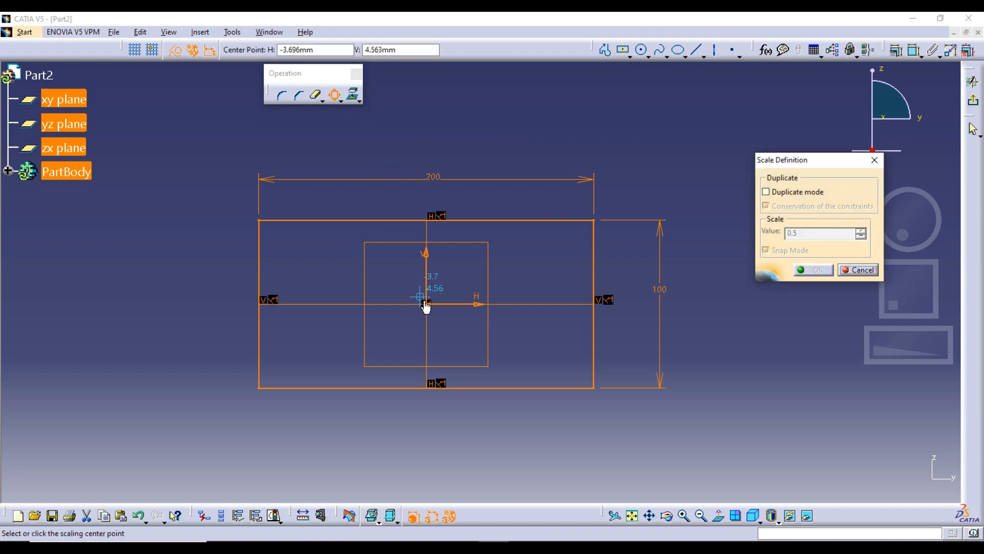
click(432, 308)
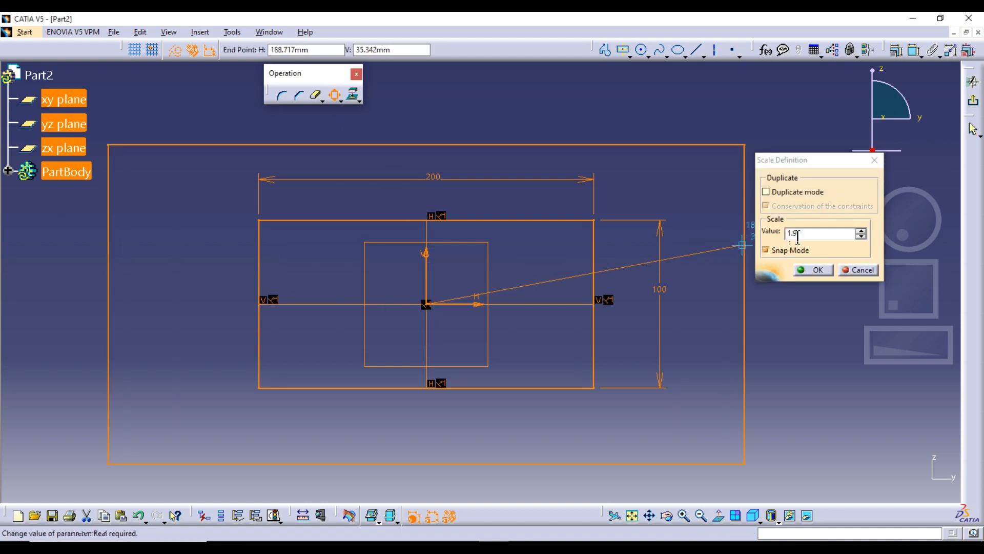
text(2)
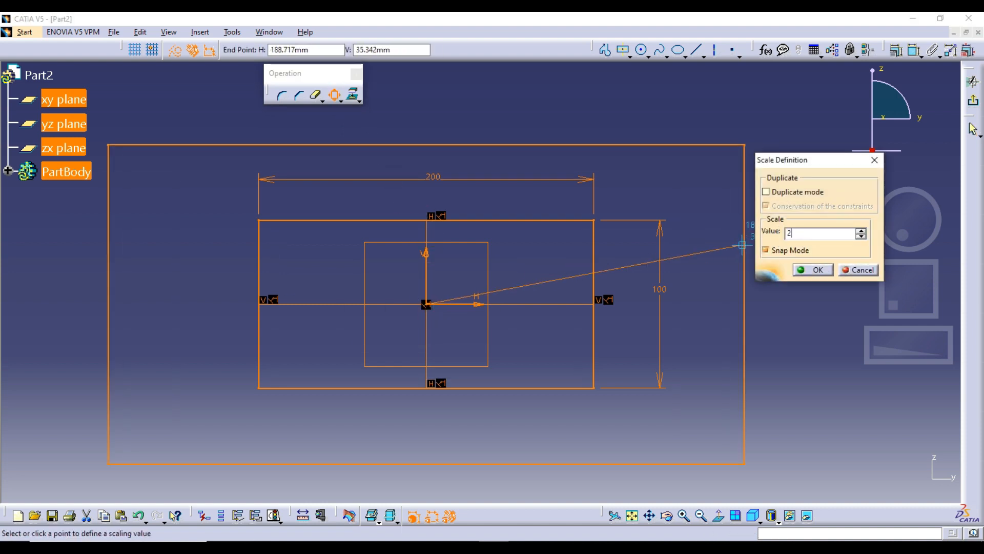
key(Return)
middle_drag(501, 234, 512, 300)
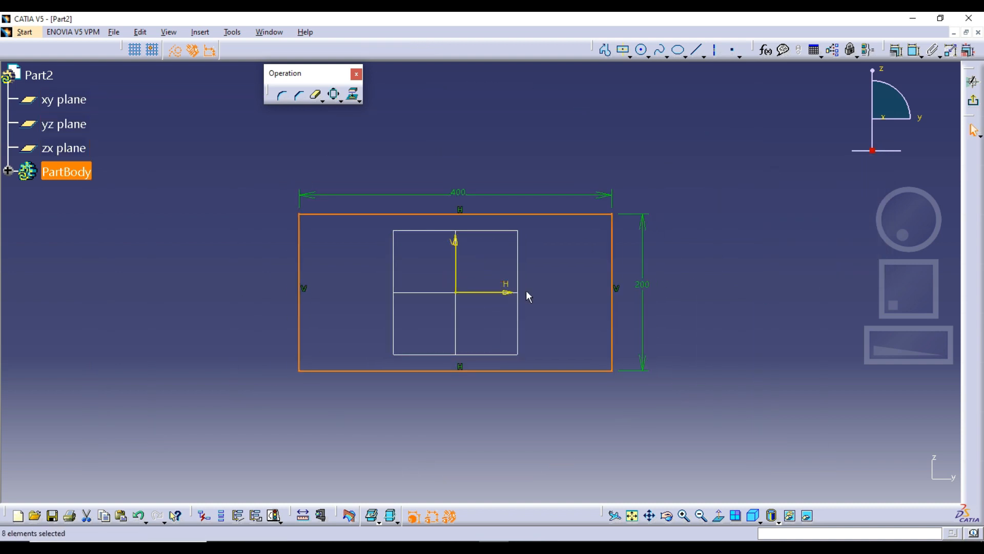
key(ctrl+z)
click(630, 274)
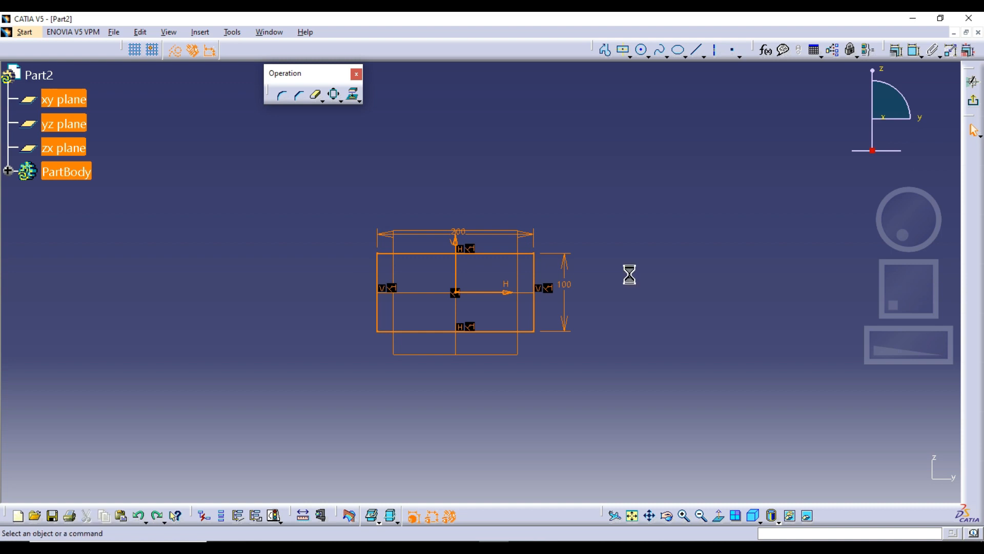
middle_drag(630, 275, 625, 231)
click(334, 98)
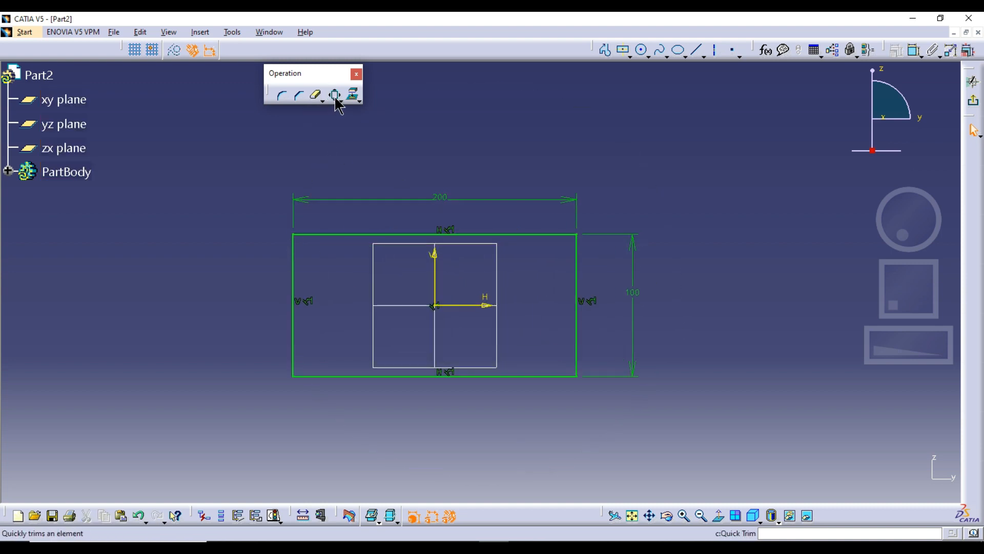
click(342, 101)
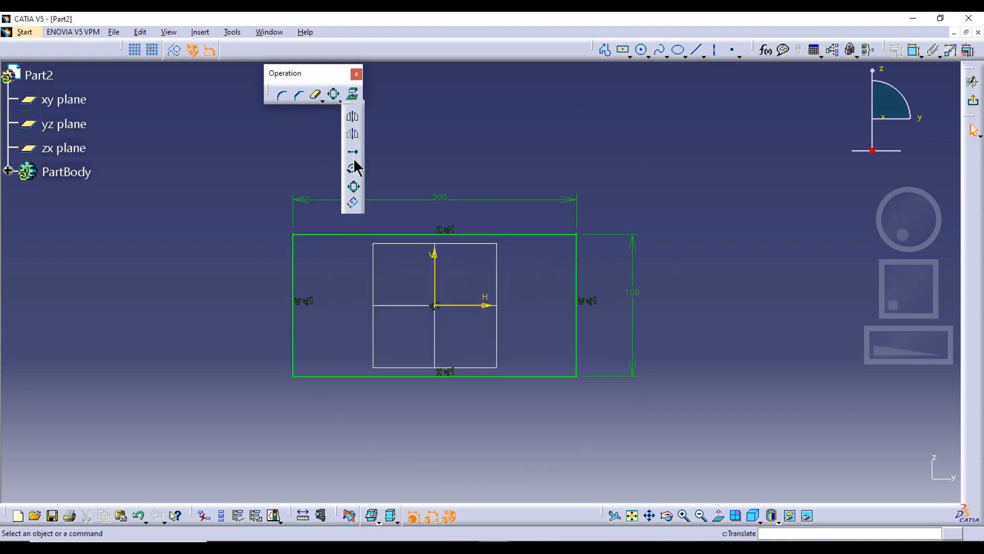
click(355, 203)
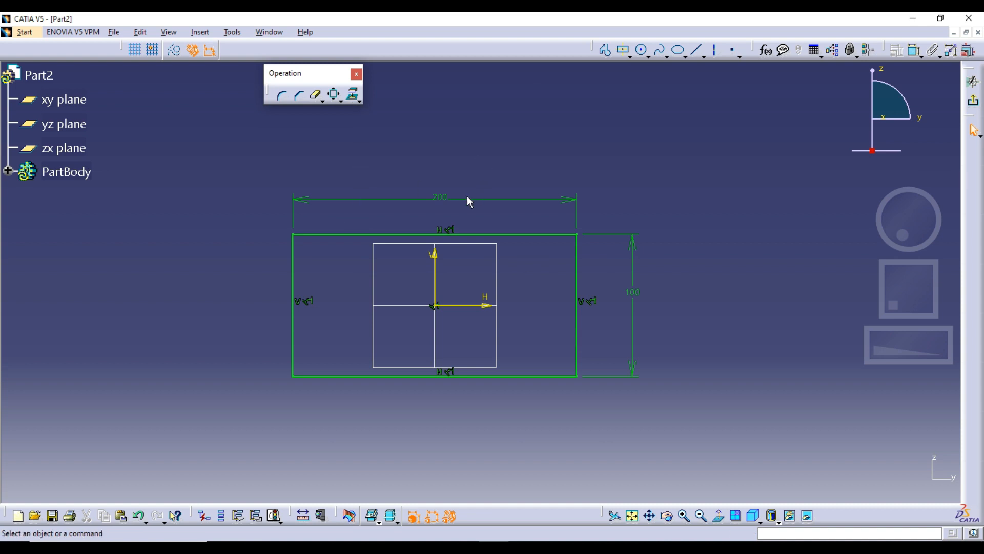
Step: Delete the rectangle's 200 mm width and 100 mm height dimensions
key(Delete)
click(633, 245)
key(Delete)
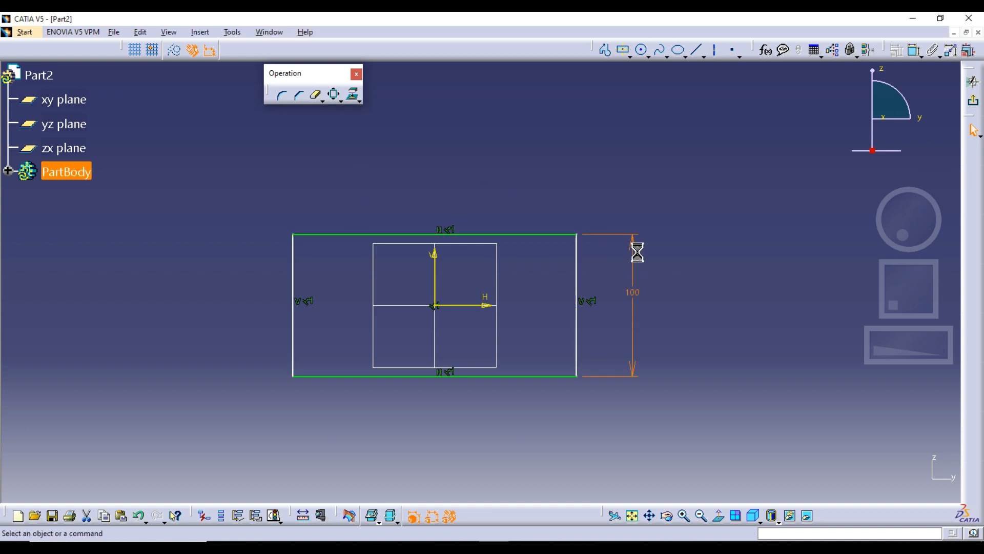
middle_drag(633, 245, 600, 239)
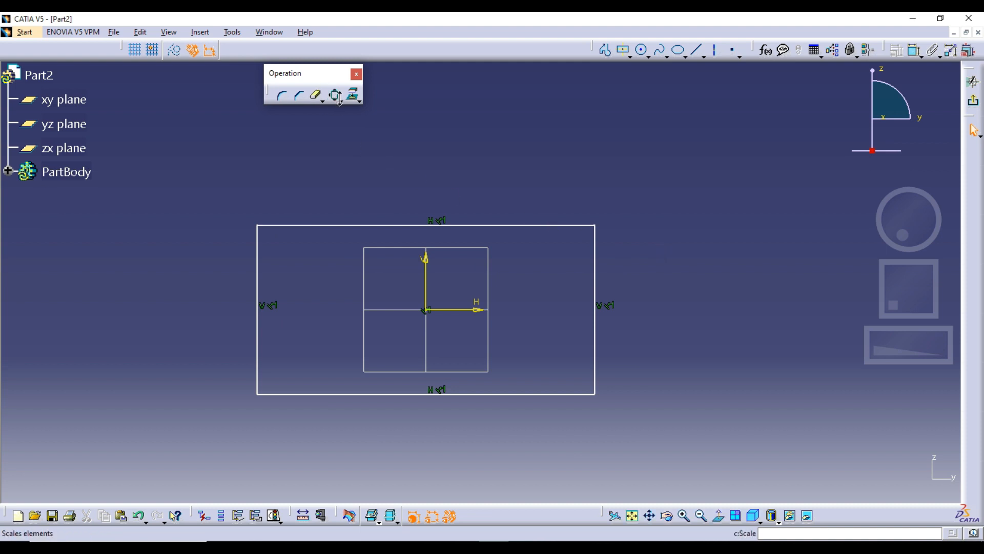
Step: Choose the Offset operation, dock the Operation toolbar and float the Sketch tools toolbar over the sketch area
click(359, 100)
click(353, 198)
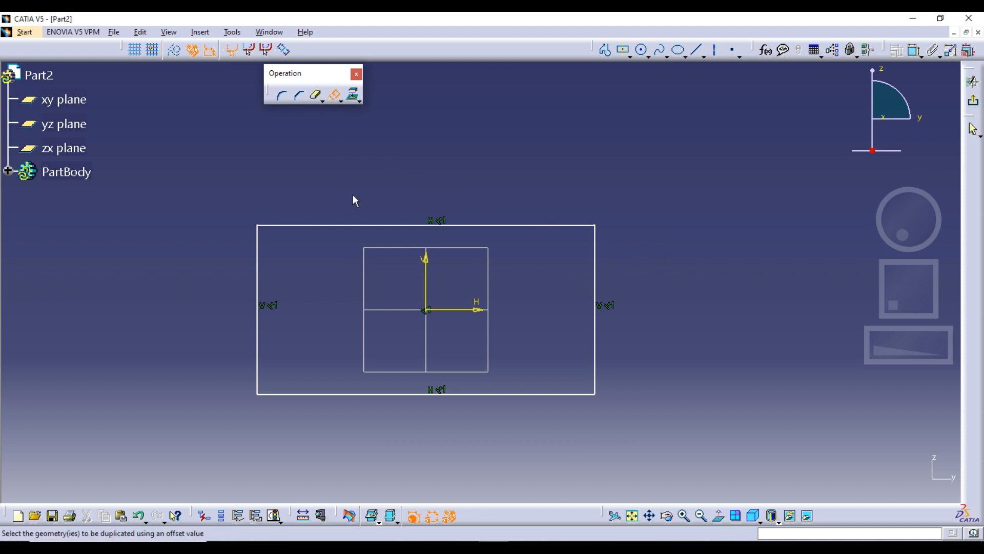
drag(455, 44, 452, 47)
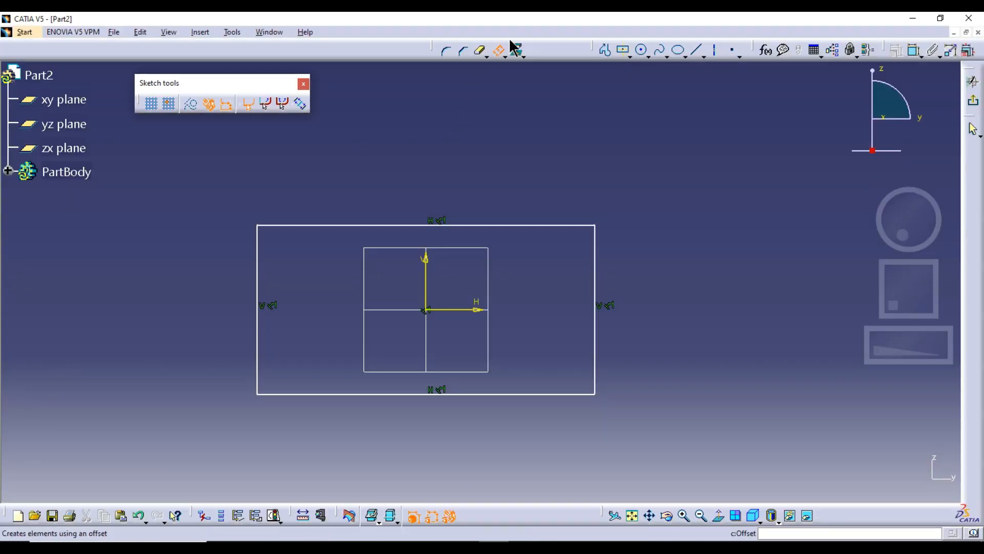
Step: Try offsetting the rectangle's upper edge outward by about 8.7 mm with No Propagation and undo it
click(497, 51)
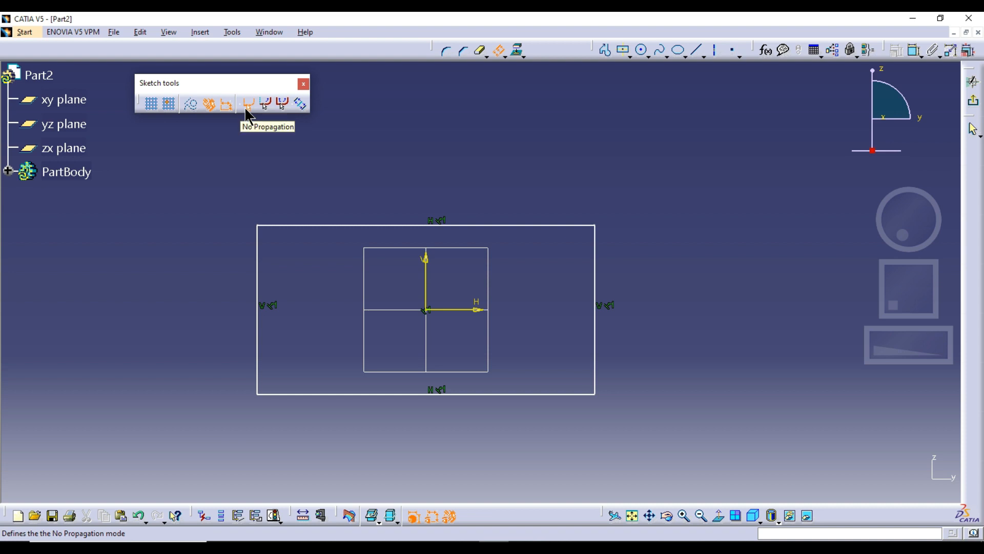
click(340, 226)
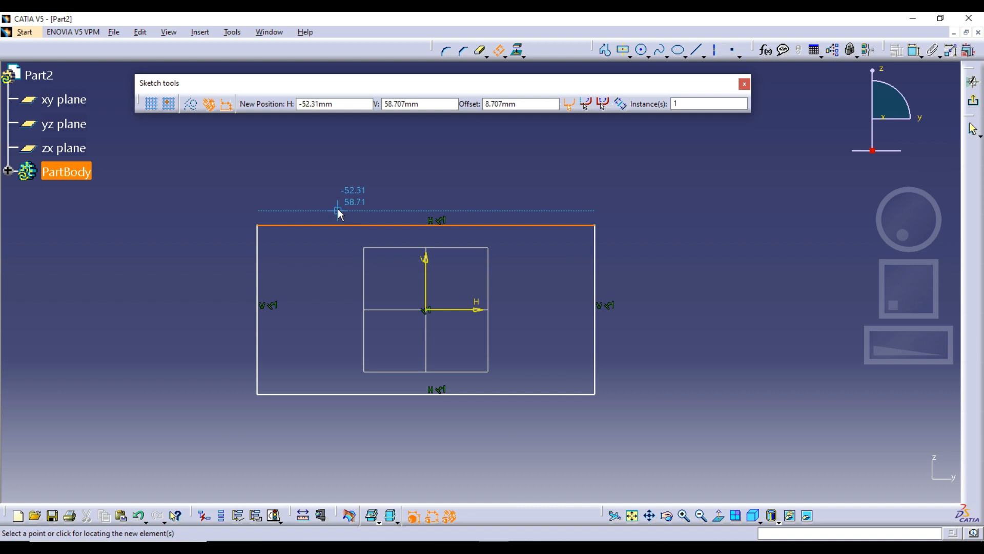
click(338, 209)
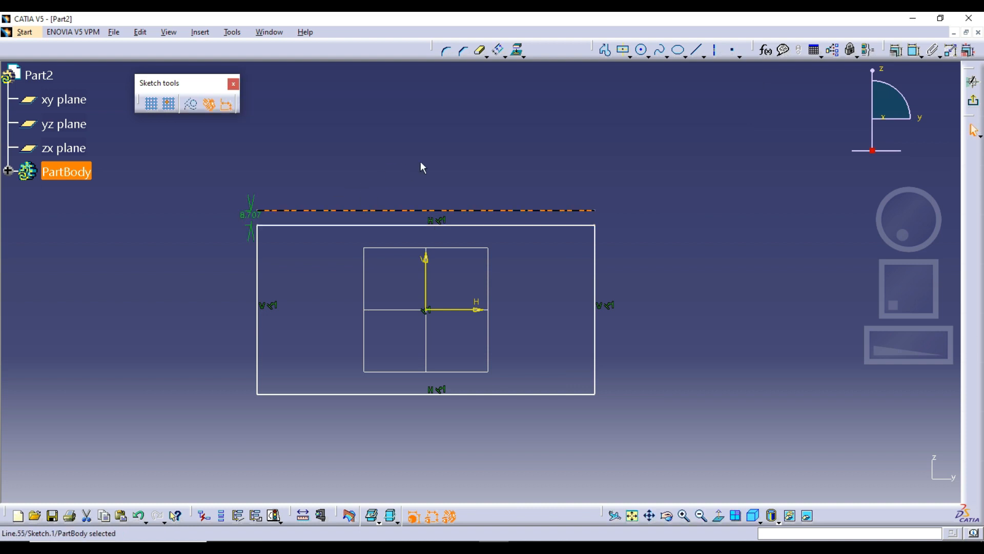
key(ctrl+z)
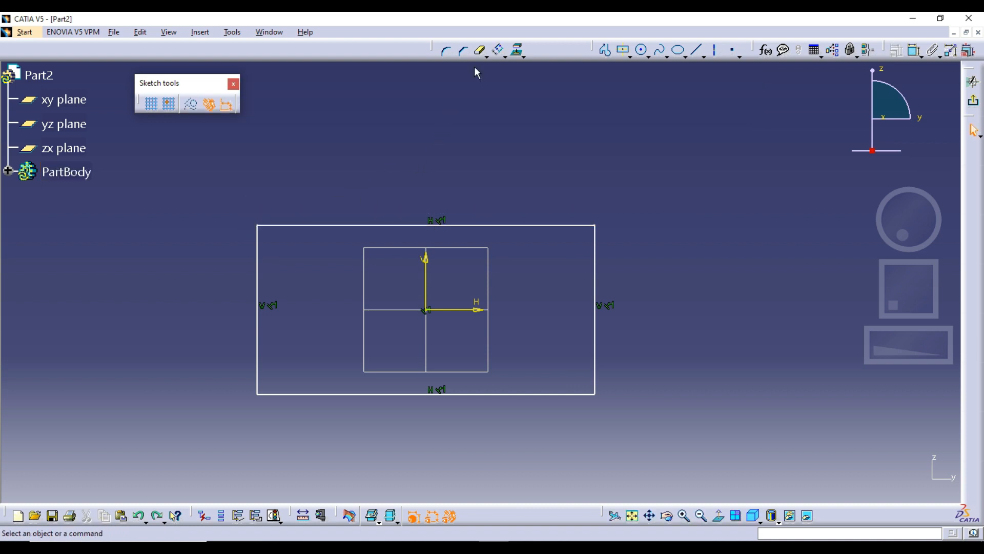
Step: Try offsetting the rectangle's upper edge outward by exactly 10 mm and undo the offset
click(498, 54)
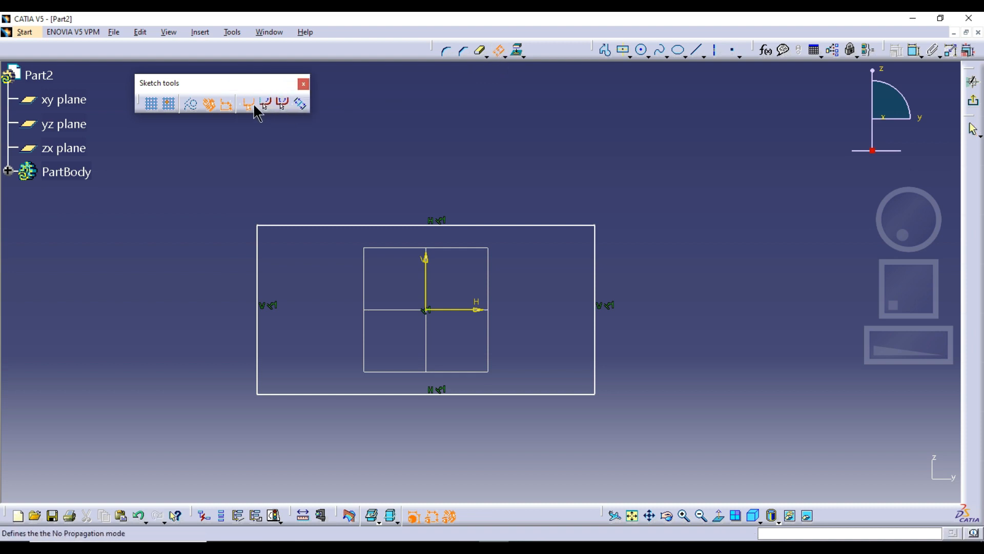
click(332, 226)
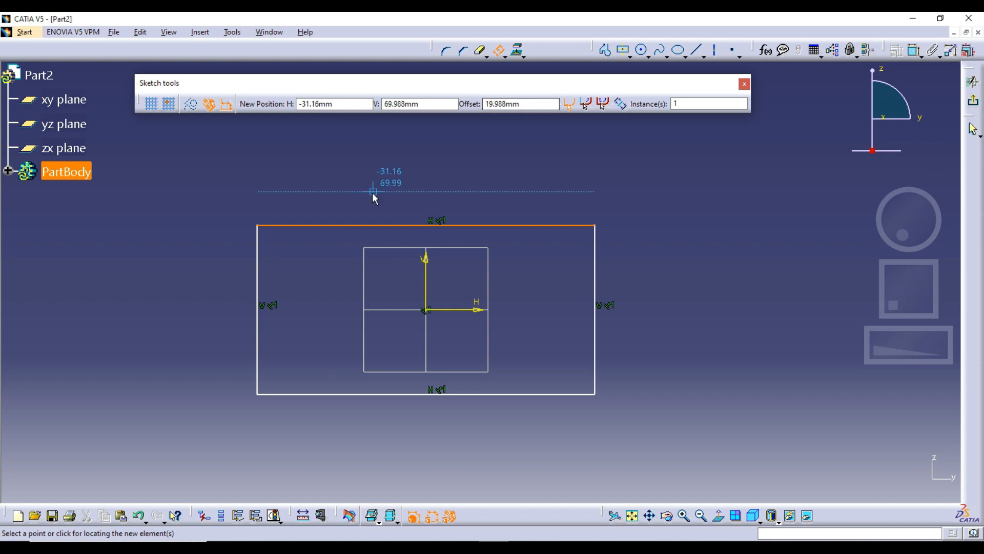
key(Tab)
key(Tab)
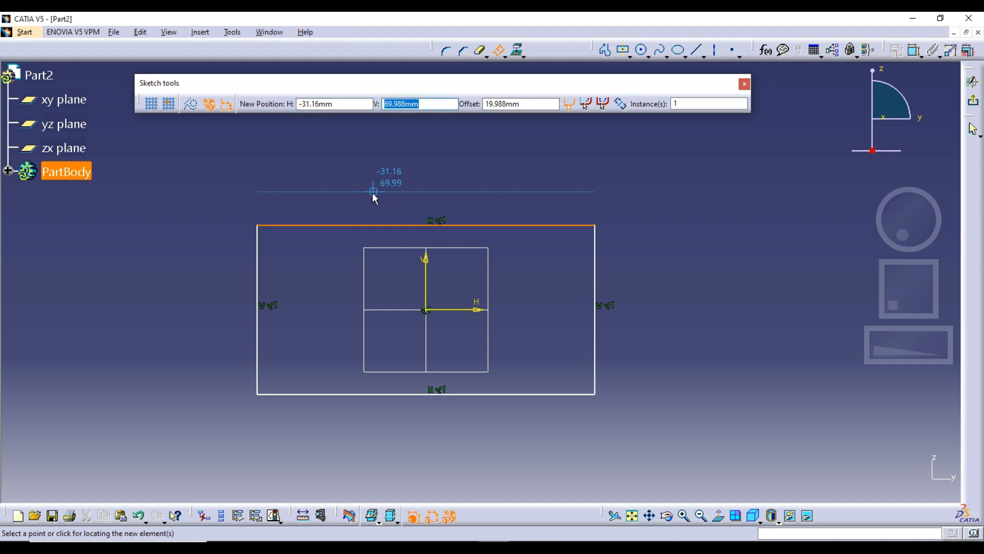
key(Tab)
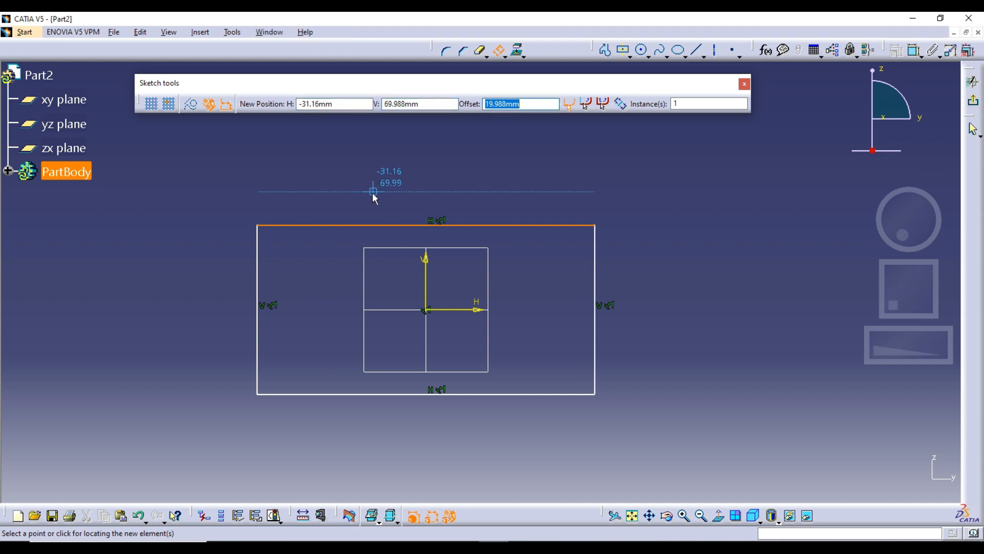
text(10)
key(Return)
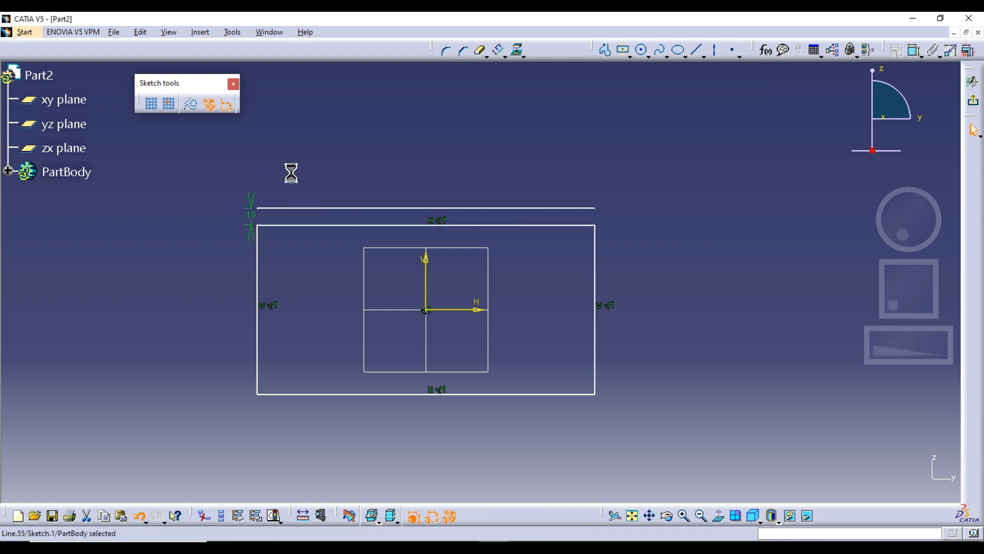
key(ctrl+z)
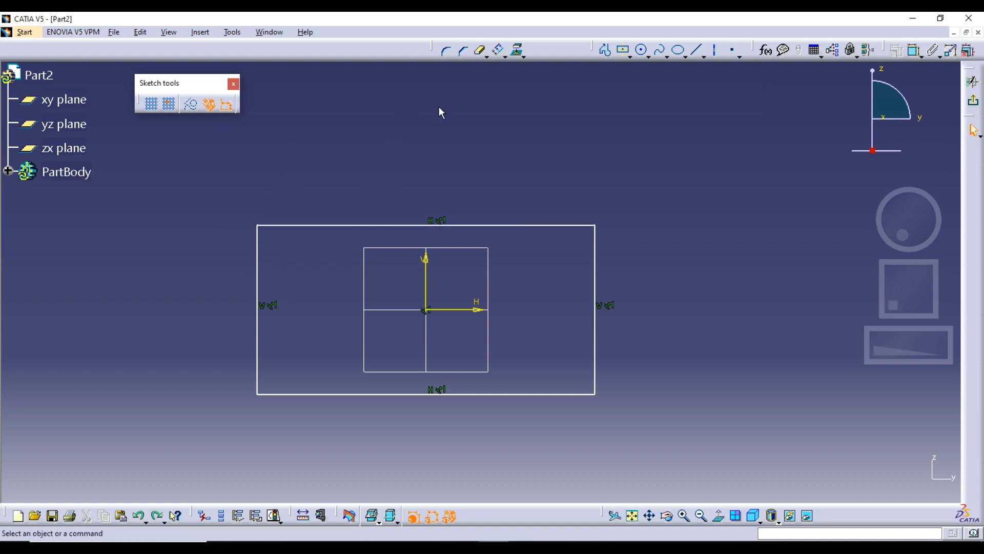
Step: Try offsetting the rectangle's upper edge outward as 5 instances spaced about 13.4 mm apart and undo them
click(500, 49)
click(499, 48)
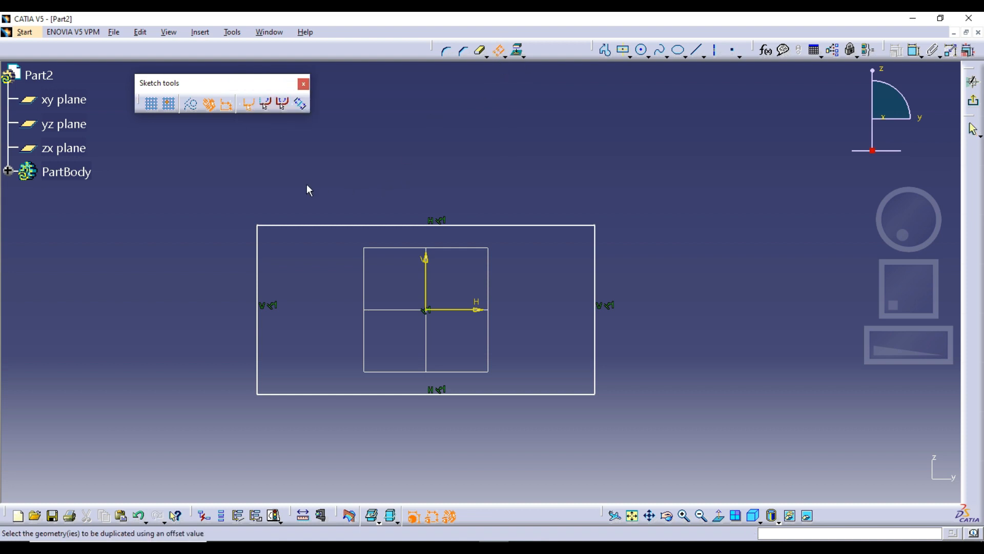
click(299, 225)
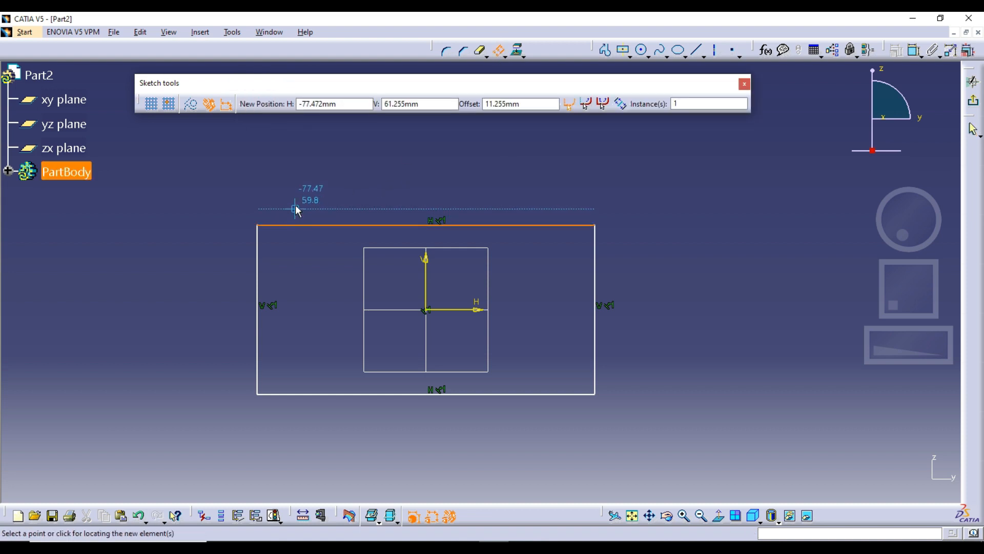
double_click(675, 104)
text(5)
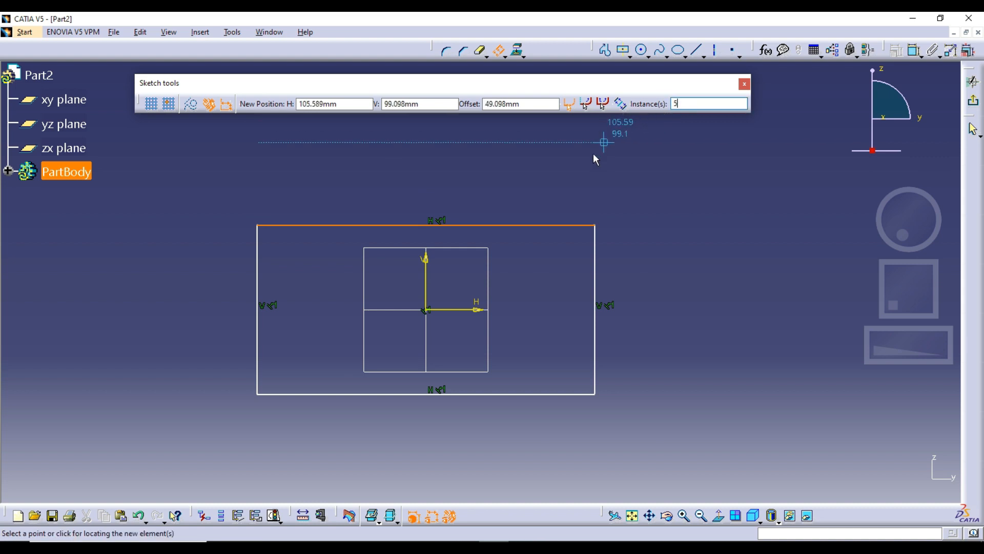
click(447, 202)
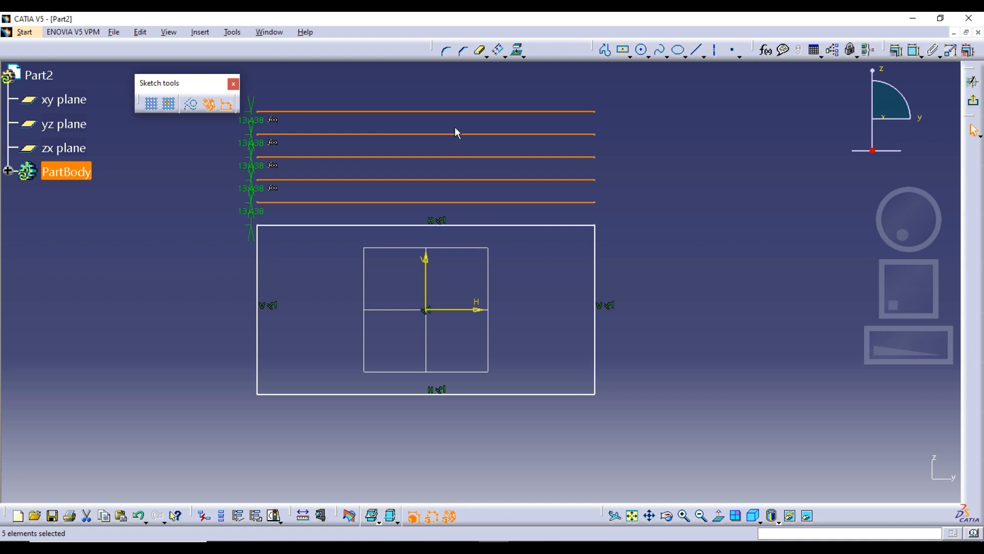
key(ctrl+z)
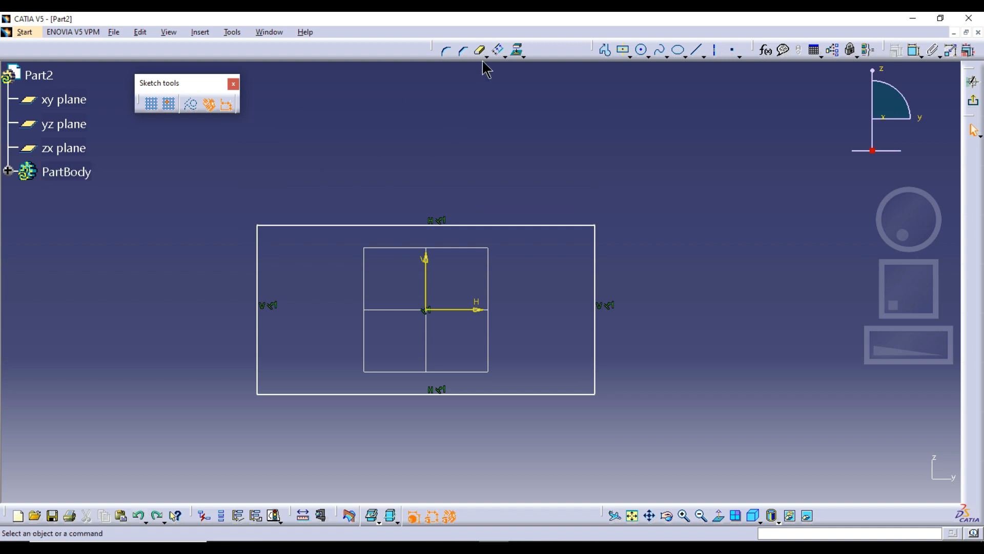
Step: Round the rectangle's upper-right corner with a radius of about 39 mm
click(498, 50)
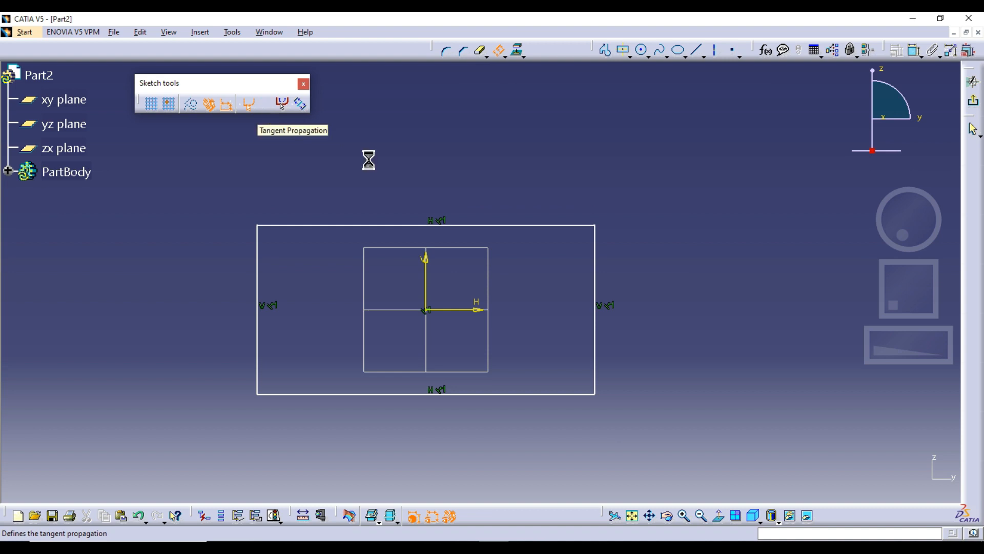
key(Escape)
click(446, 50)
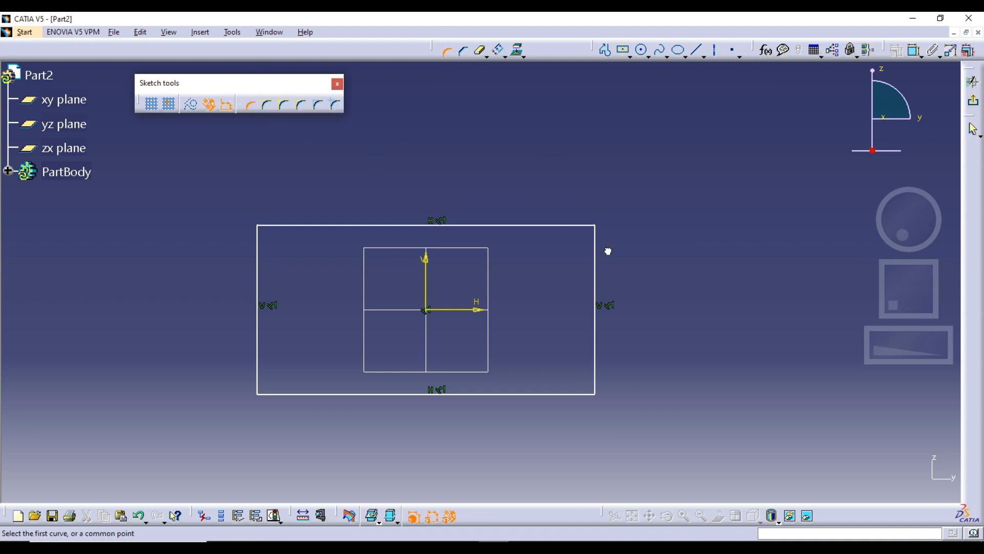
click(595, 225)
click(577, 244)
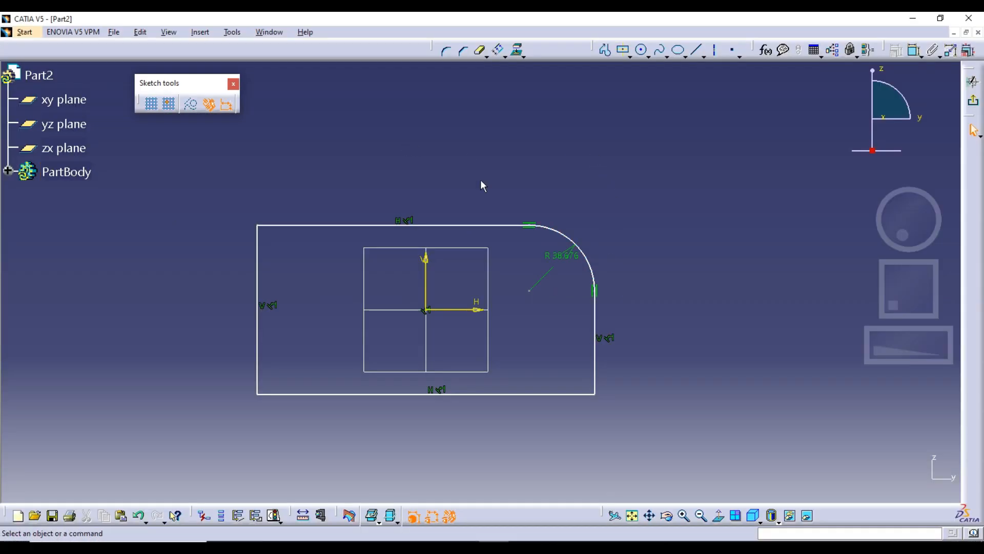
Step: Try offsetting the upper edge outward with Tangent Propagation along the rounded corner and undo it
click(499, 50)
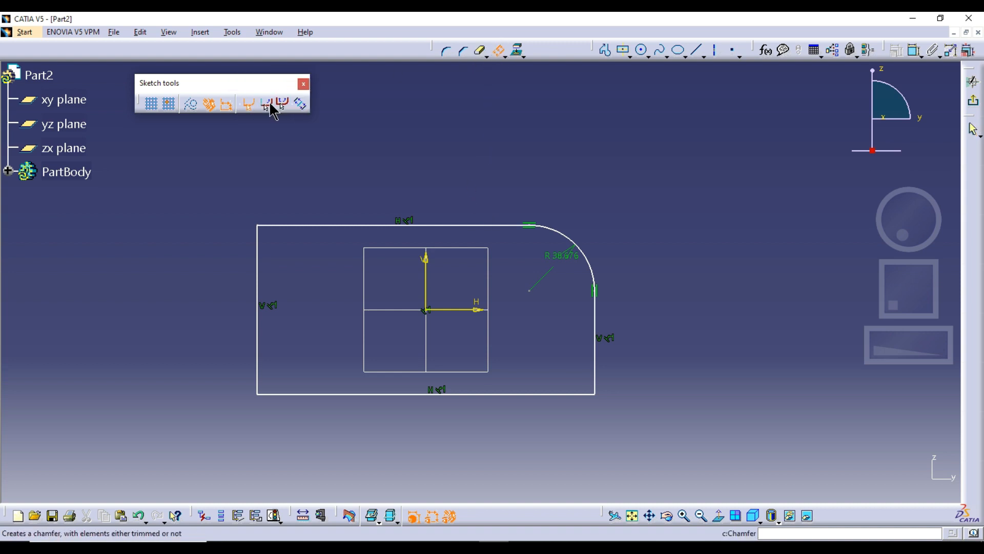
click(336, 225)
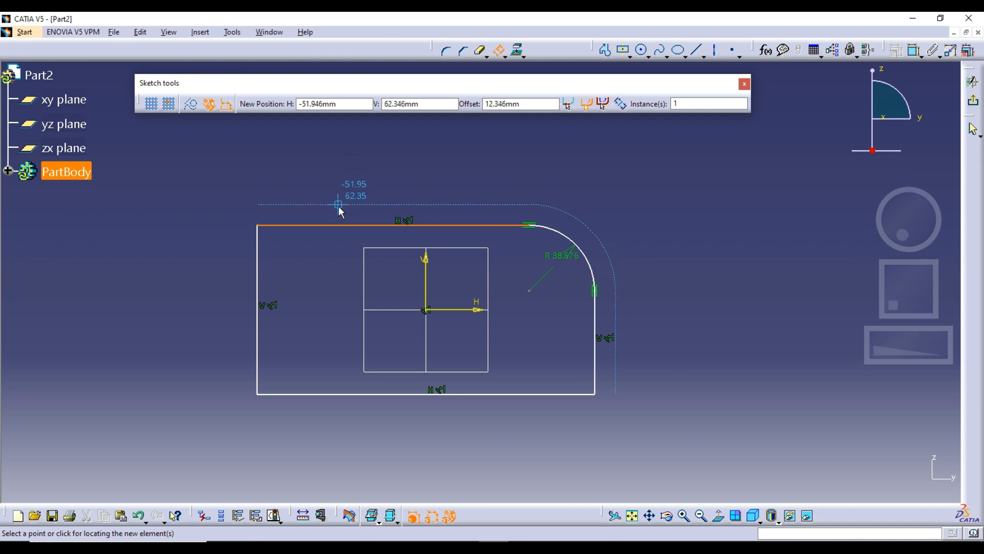
click(366, 203)
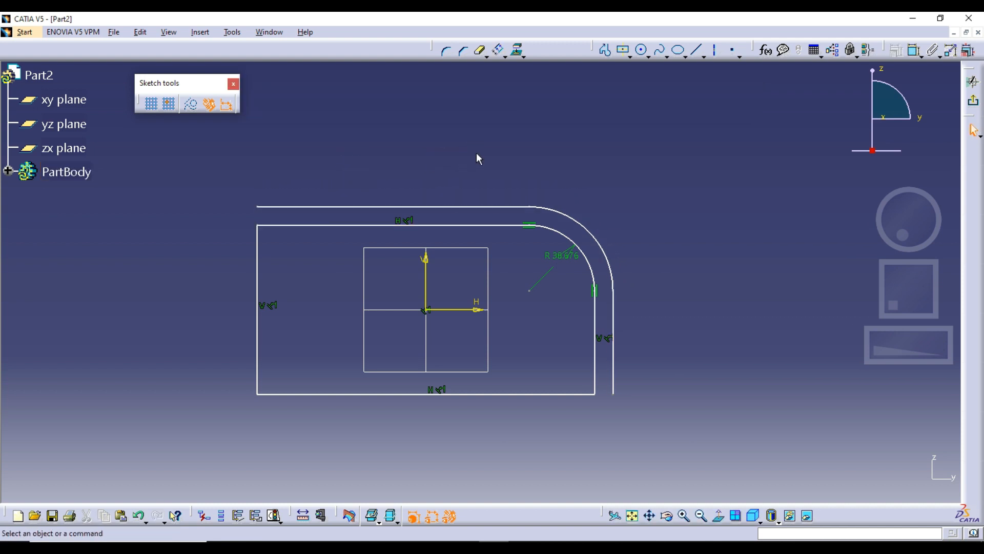
click(511, 208)
key(Delete)
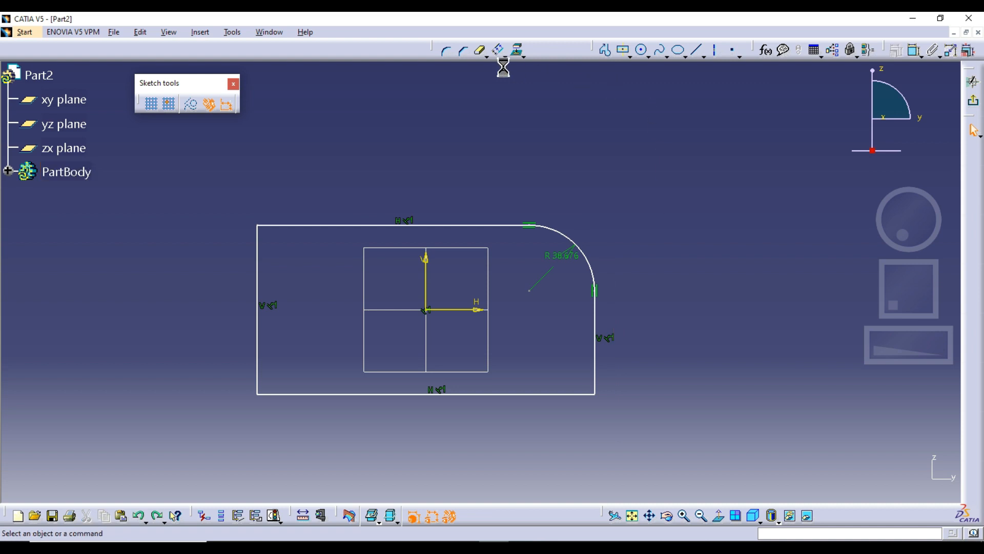
Step: Round the rectangle's lower-right corner with a radius of about 25 mm and select the adjoining tangent edges one by one
click(446, 50)
click(592, 392)
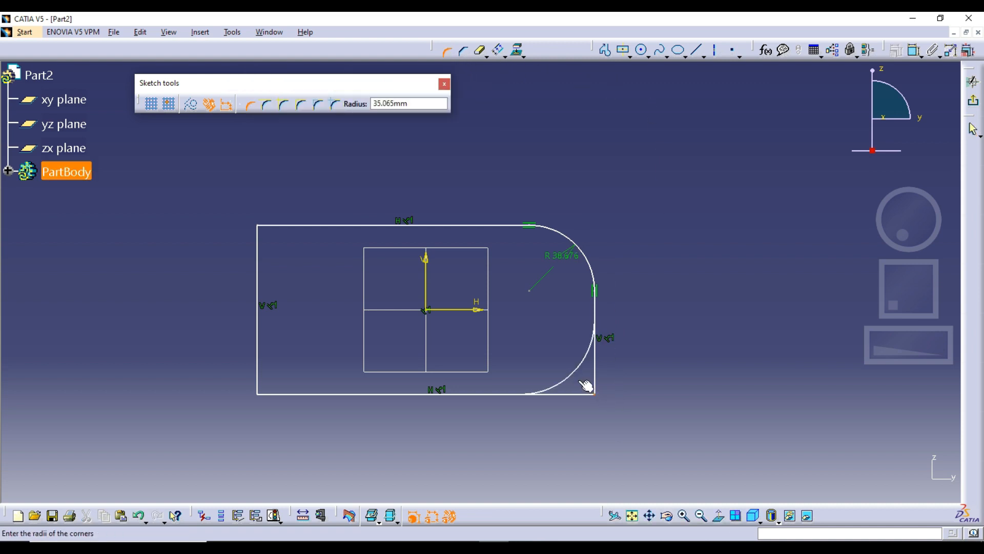
click(582, 385)
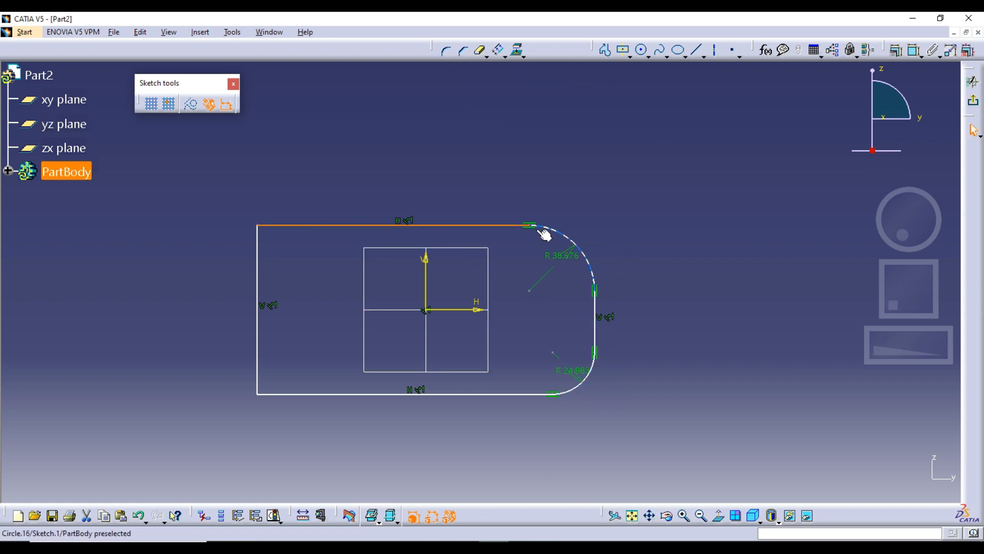
click(560, 232)
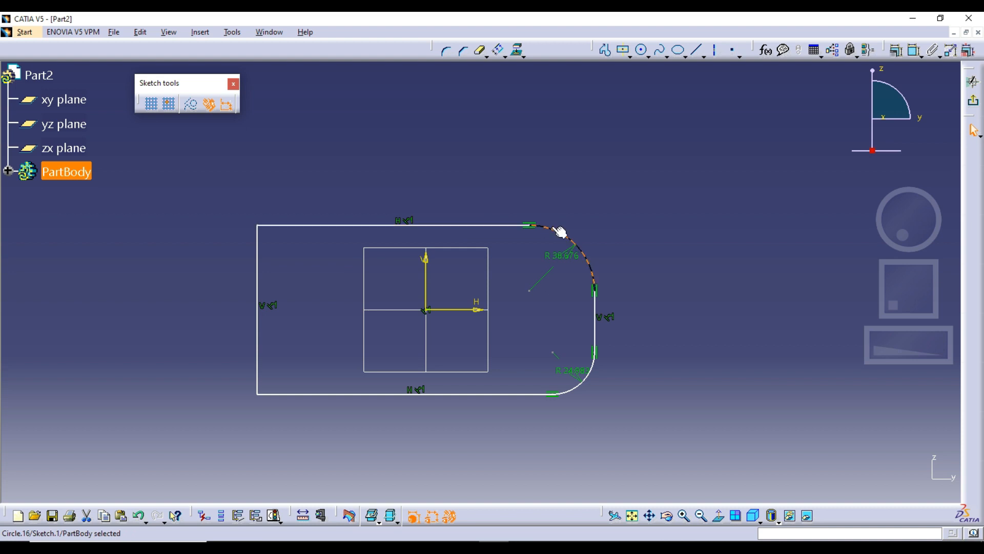
click(594, 314)
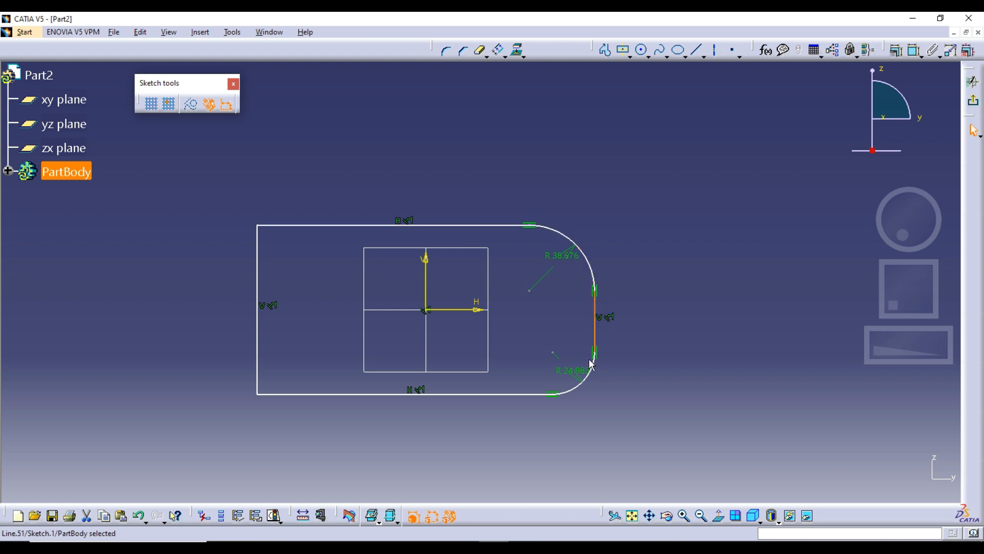
click(516, 395)
Step: Try a Tangent Propagation offset outward around both rounded corners and undo it
click(500, 50)
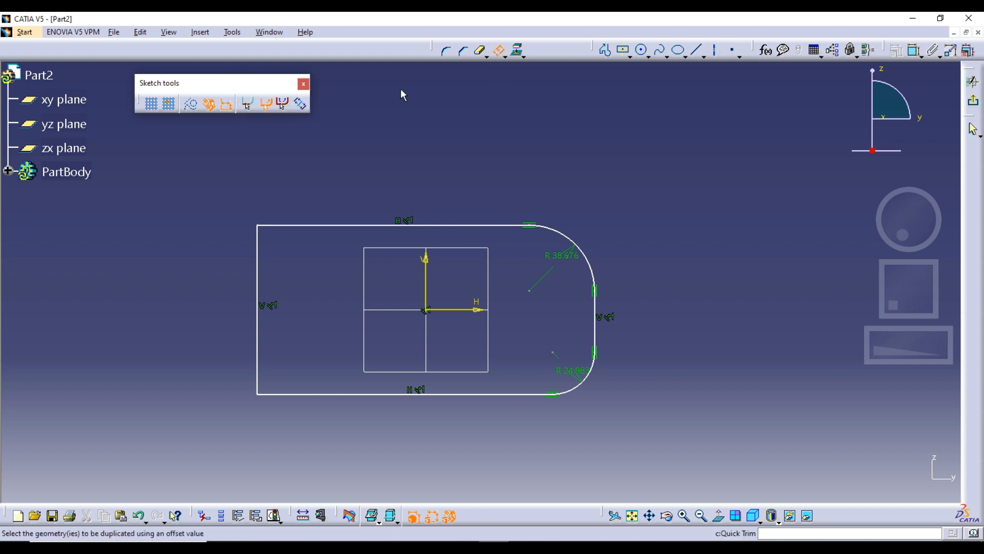
click(344, 196)
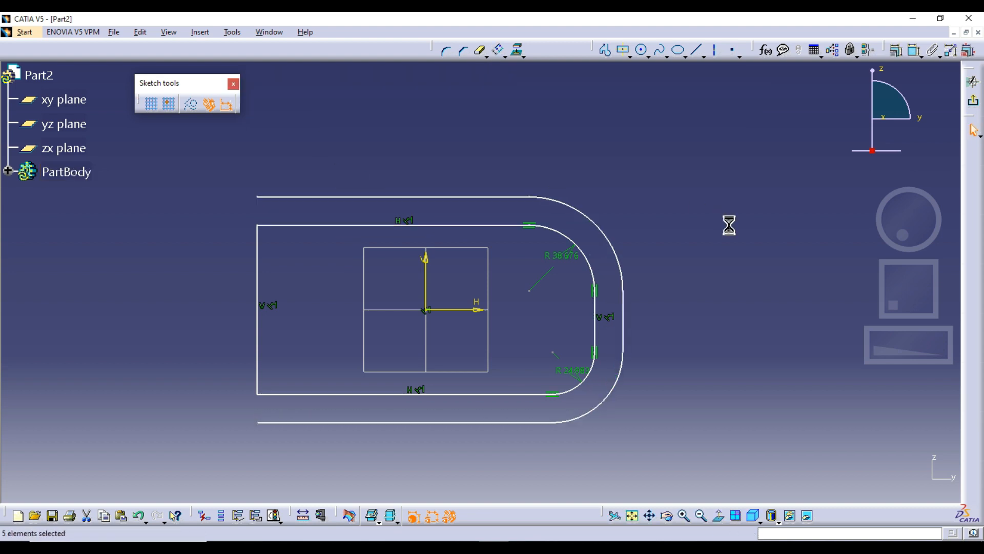
key(ctrl+z)
Step: Try offsetting the upper edge with No Propagation, switch to Tangent Propagation, place the offset about 18 mm outward and undo it
click(499, 50)
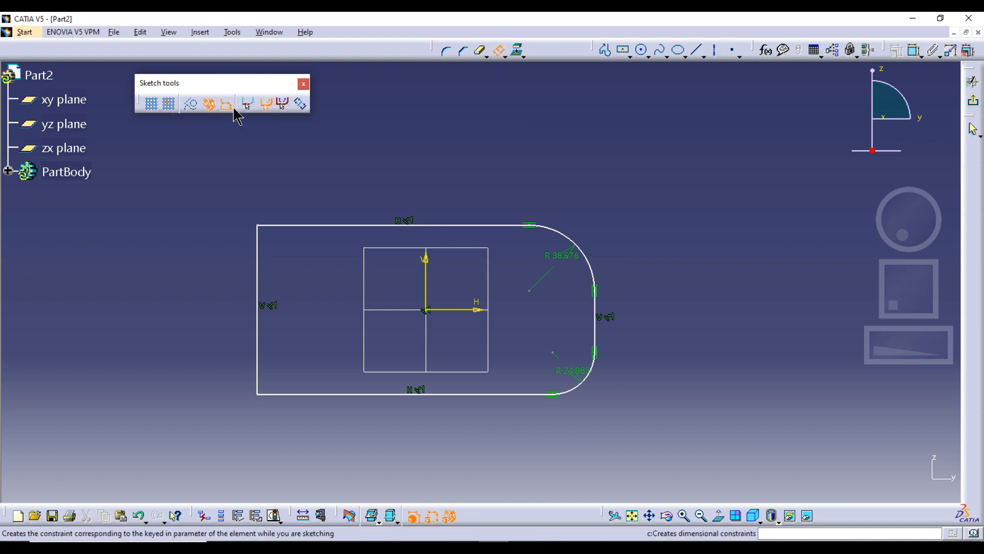
click(248, 105)
click(342, 225)
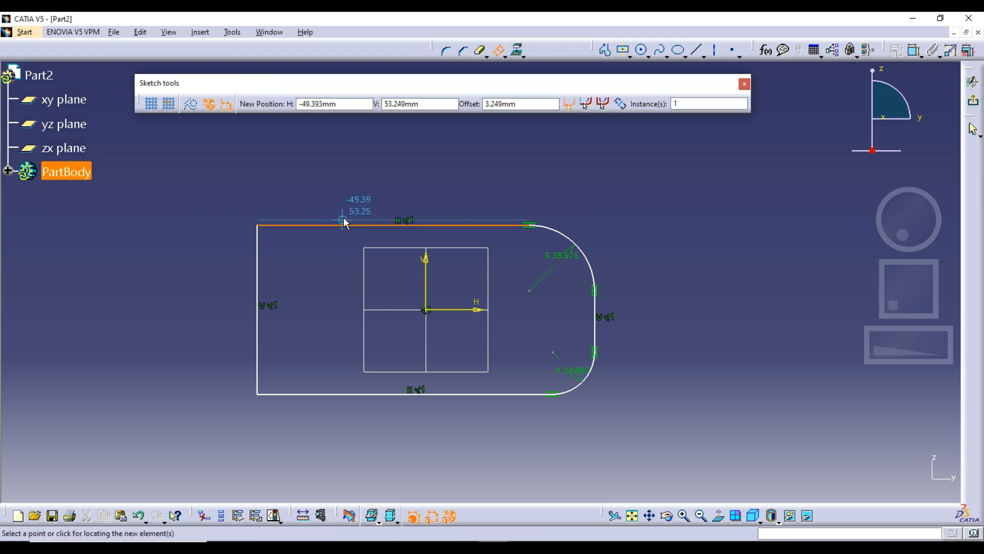
click(586, 104)
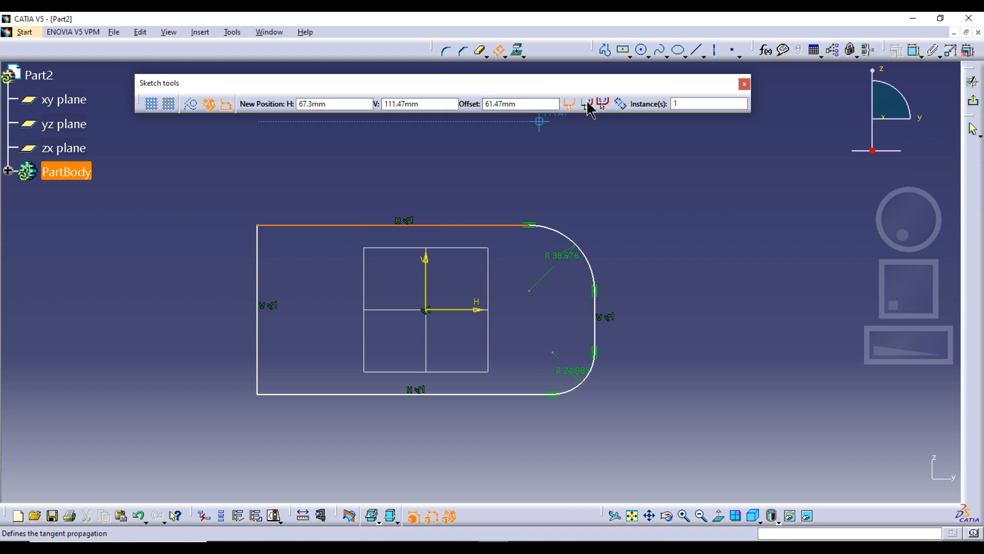
click(544, 193)
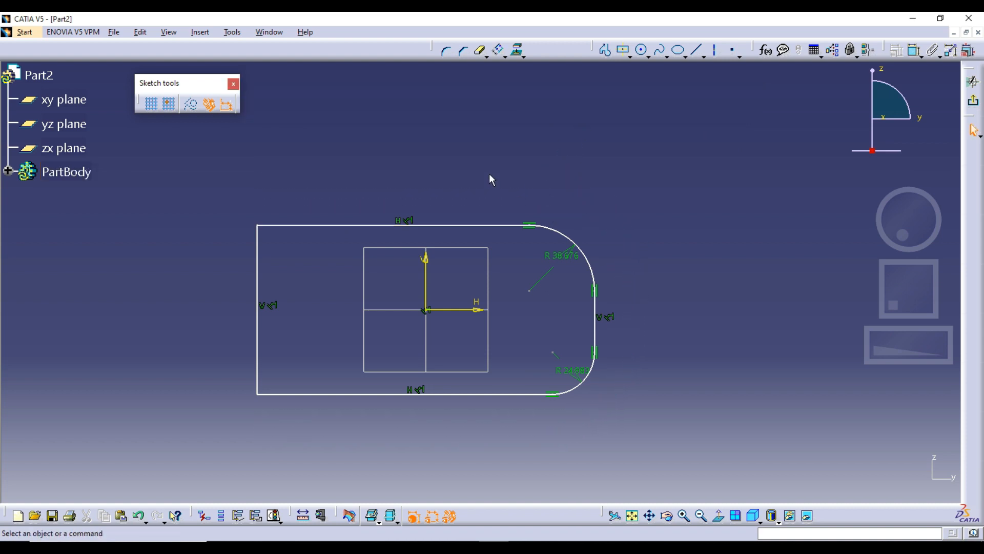
Step: Try a Both Side Offset of the upper edge with Tangent Propagation around the rounded corners and undo it
click(498, 49)
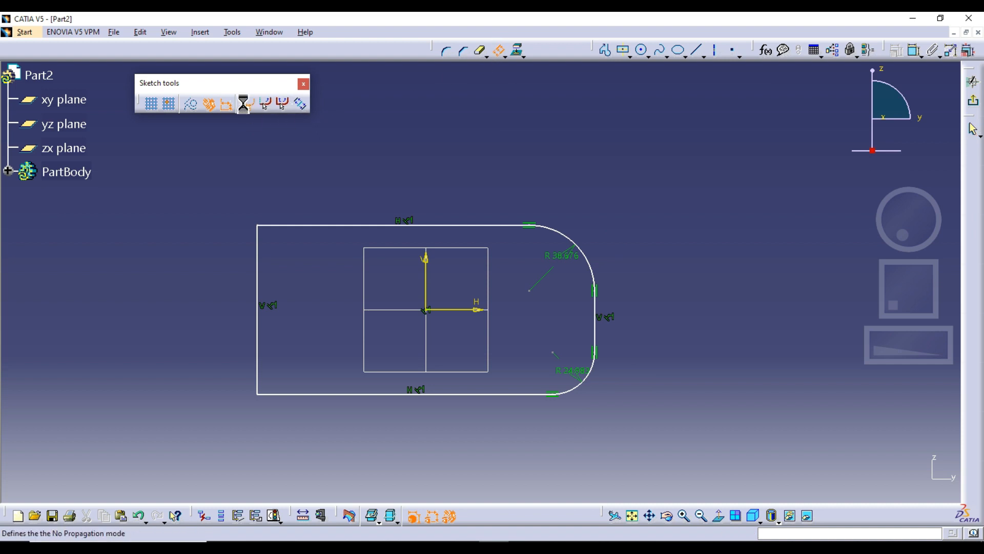
click(302, 105)
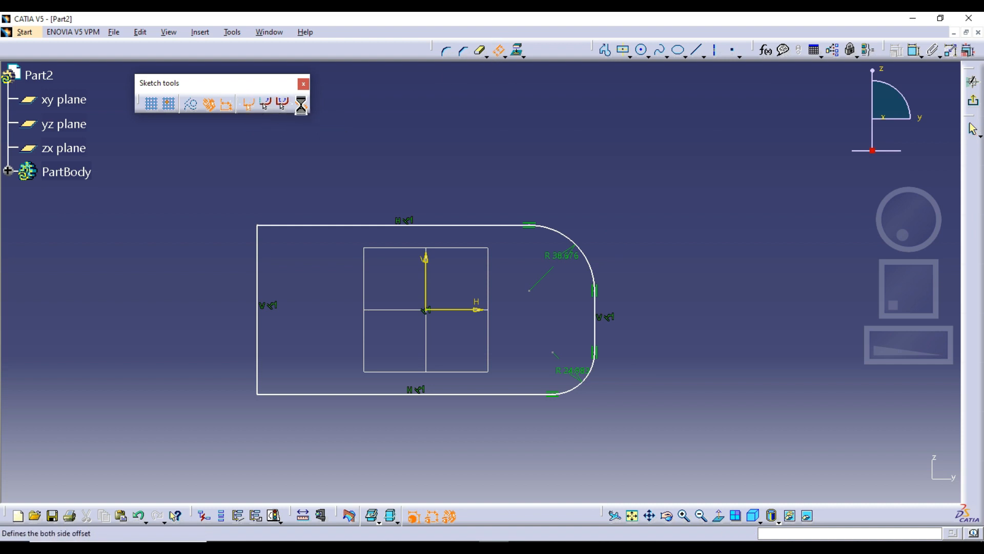
click(325, 226)
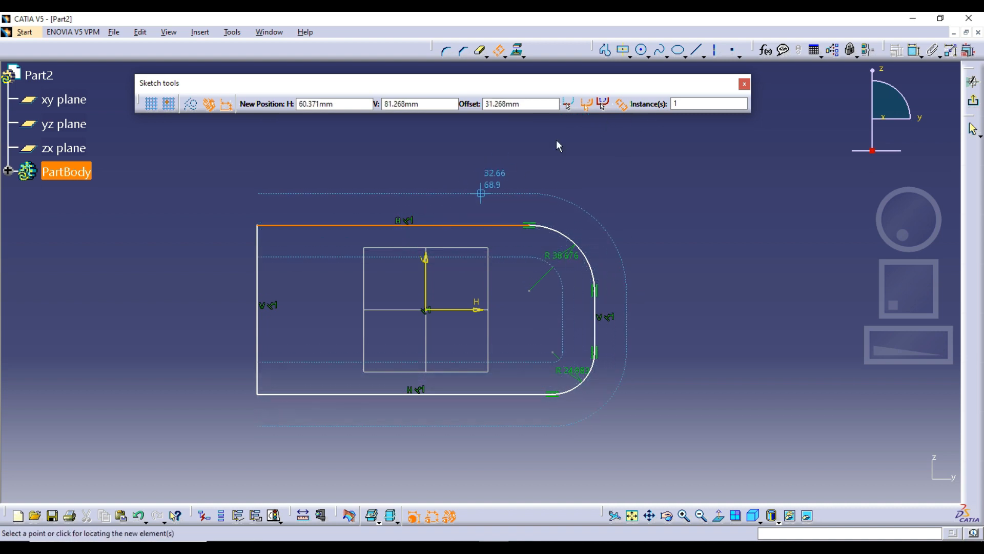
click(621, 105)
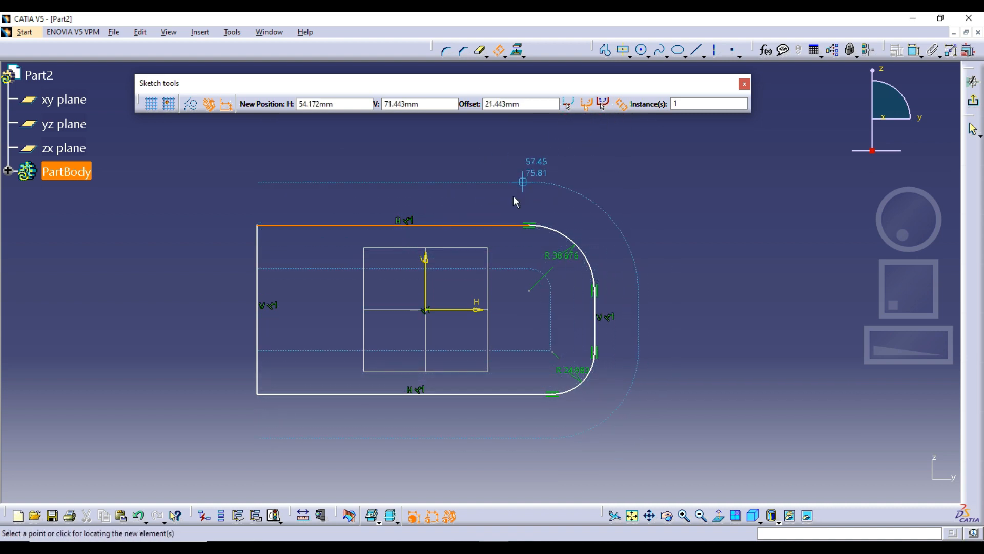
click(505, 218)
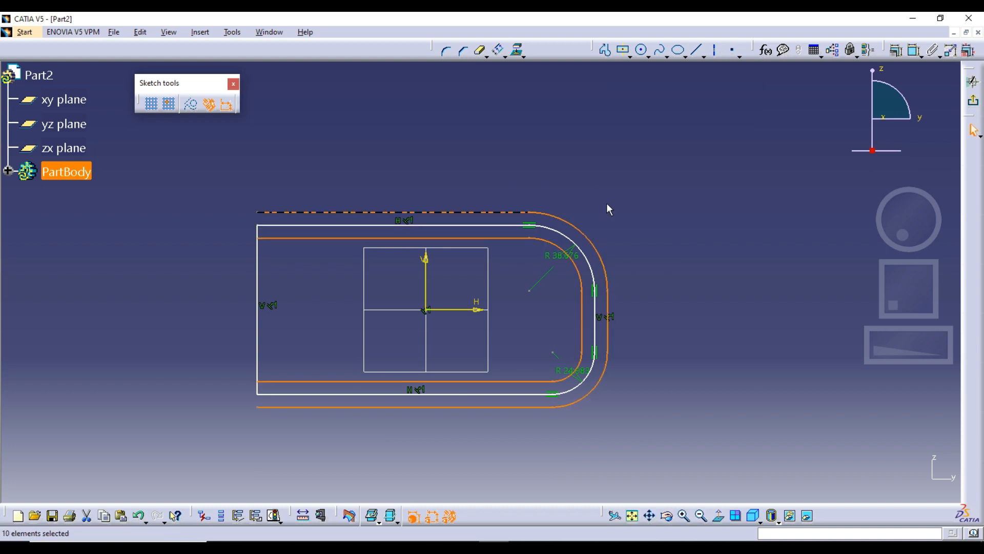
click(609, 209)
key(ctrl+z)
key(ctrl+z)
Step: Draw a rectangle about 92 by 96 mm overlapping the outline's left end and a smaller one overlapping its lower-left corner
click(629, 55)
click(639, 74)
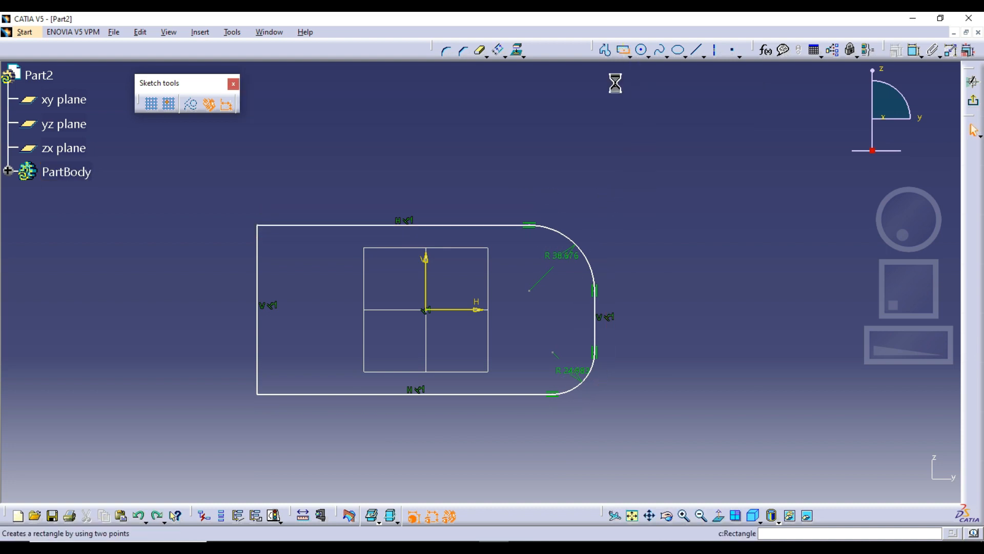
click(171, 266)
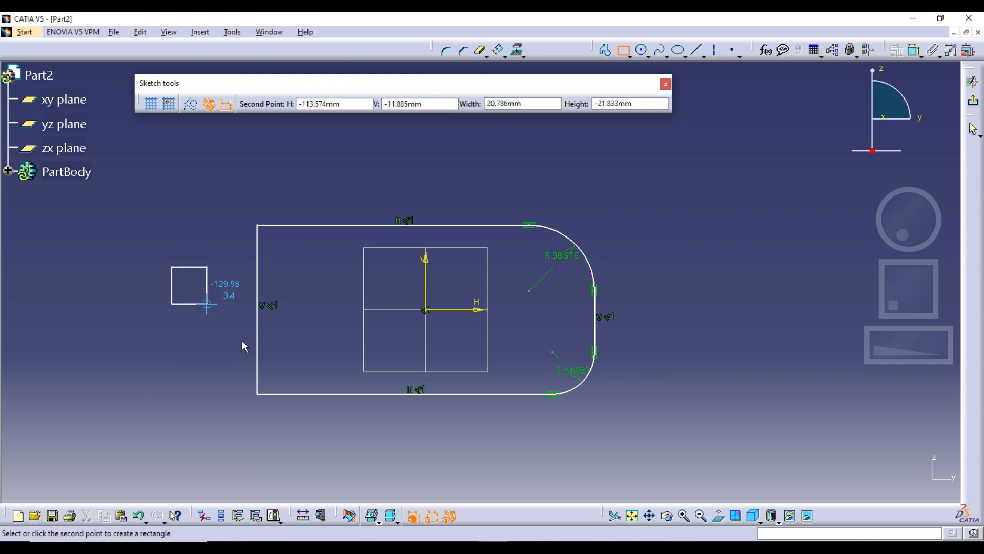
click(330, 429)
middle_drag(333, 426, 380, 328)
click(131, 290)
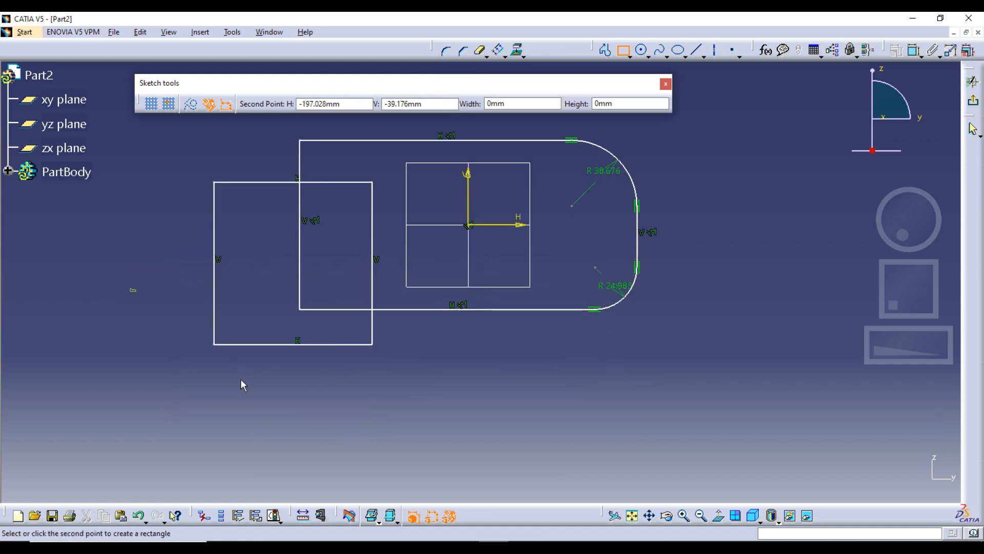
click(258, 403)
key(Escape)
Step: Quick Trim all inner segments where the three shapes overlap, leaving one closed stepped outline
double_click(482, 52)
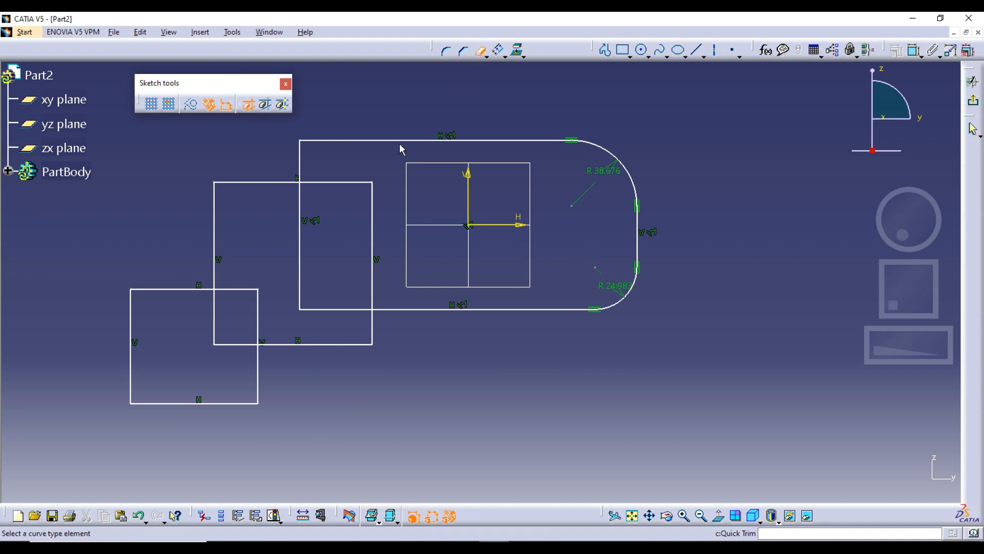
click(326, 183)
click(372, 205)
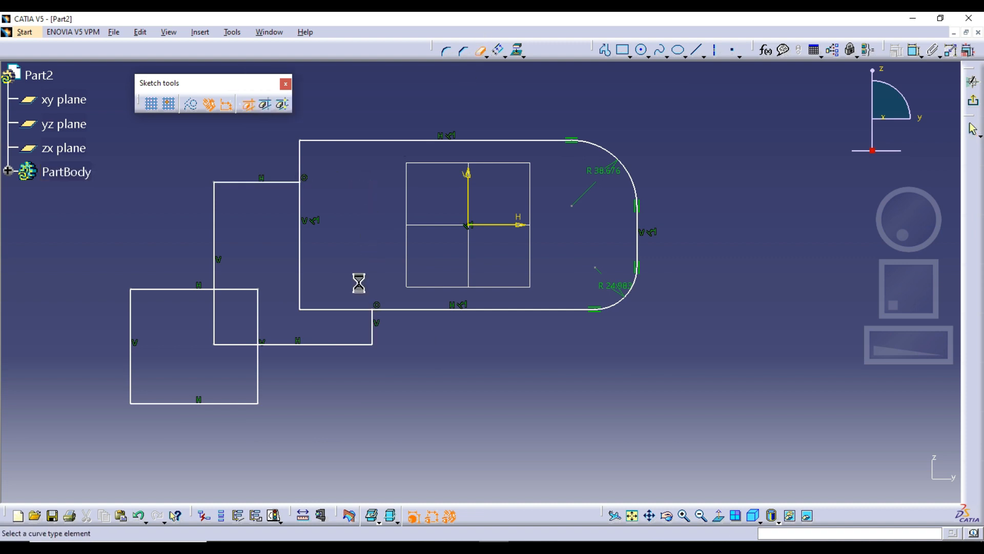
click(325, 309)
click(300, 279)
click(233, 289)
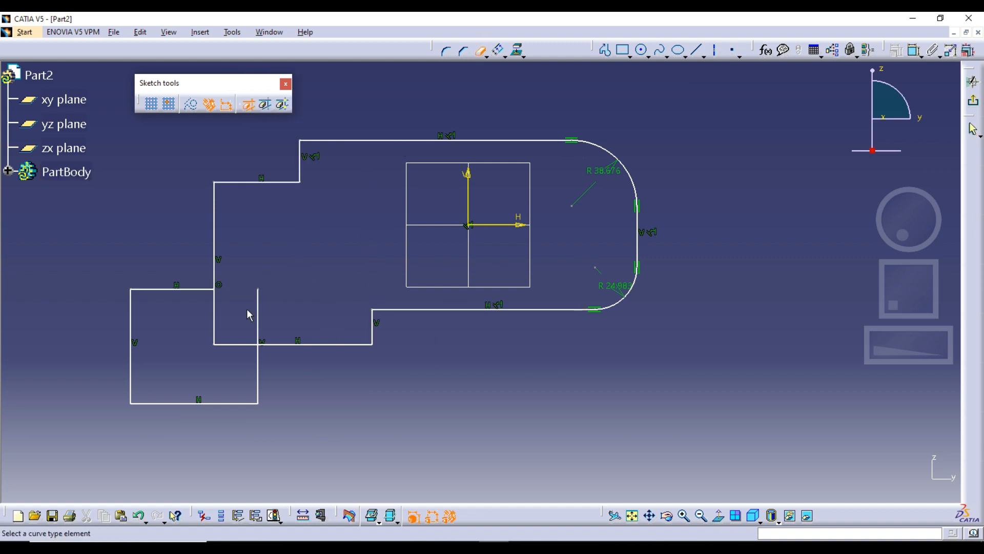
click(257, 315)
click(215, 334)
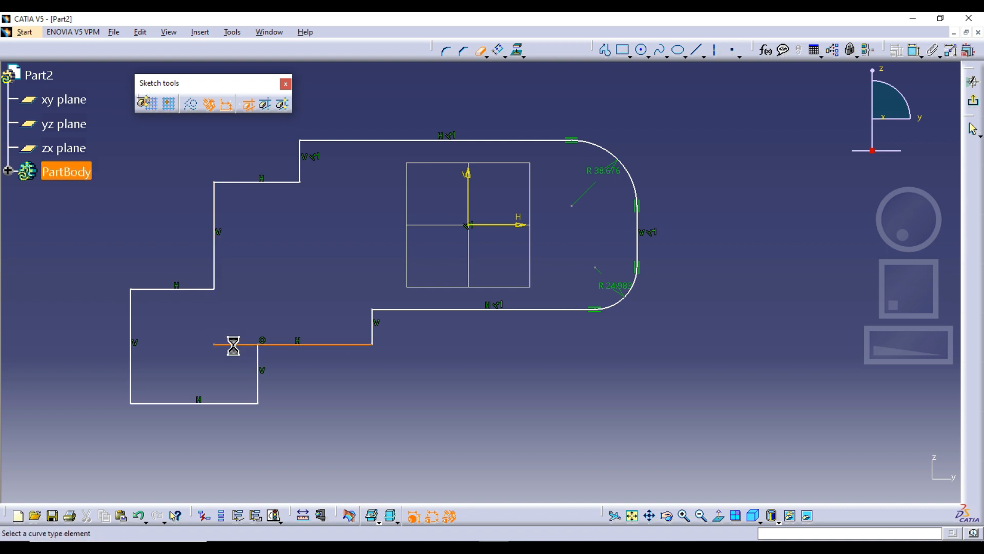
click(233, 345)
middle_drag(312, 302, 330, 289)
key(Escape)
middle_drag(292, 192, 295, 198)
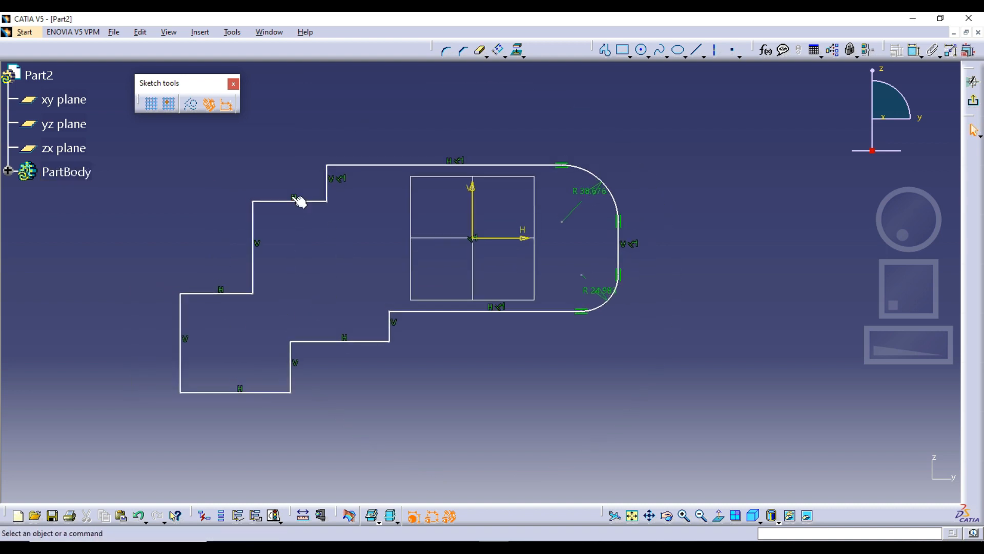
Step: Offset the whole stepped outline to both sides from its upper edge, using Point Propagation and Both Side Offset with one instance
click(498, 50)
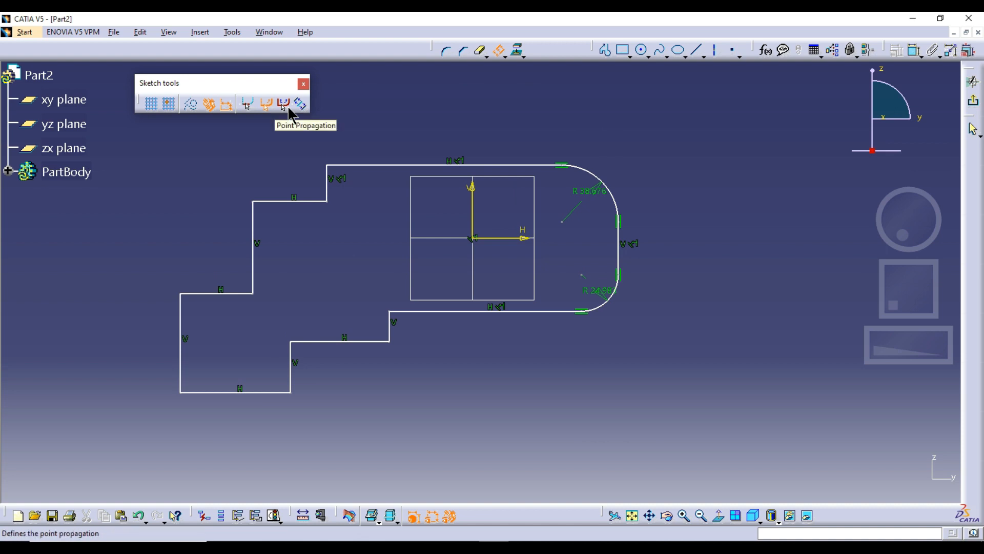
click(286, 106)
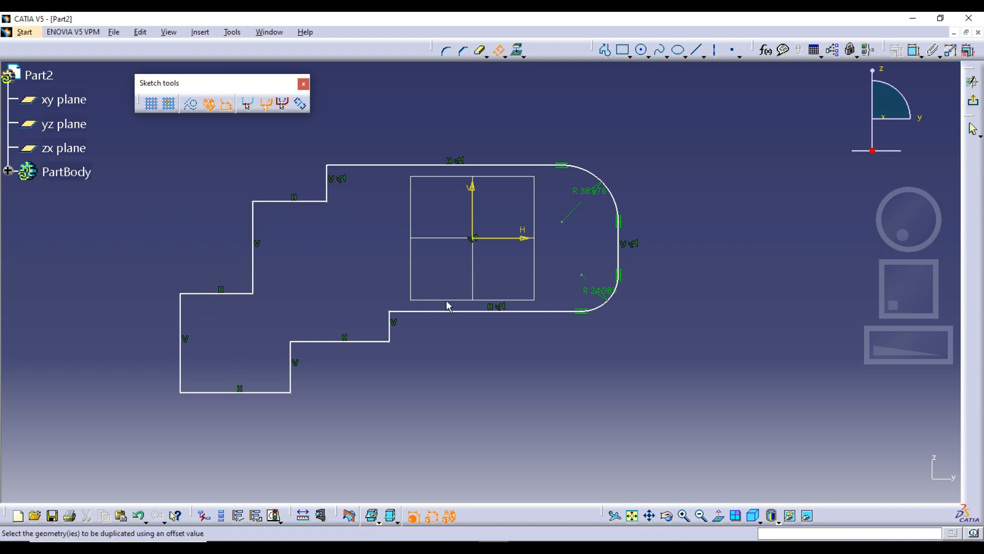
click(289, 110)
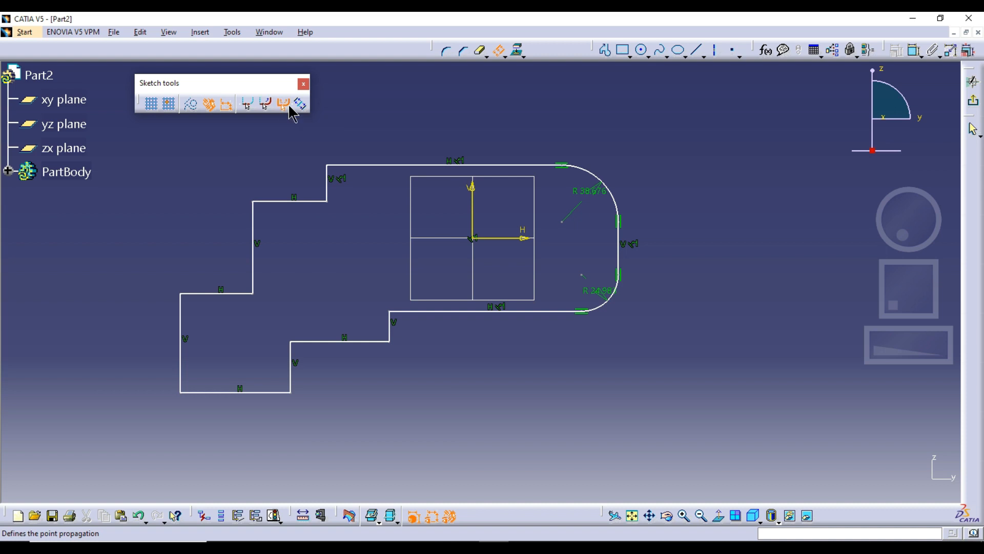
click(382, 166)
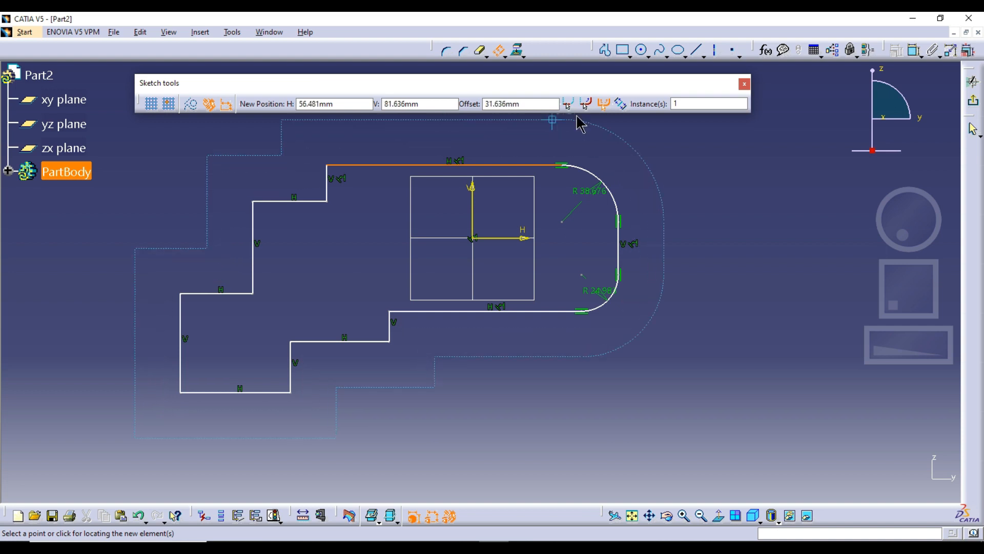
click(621, 104)
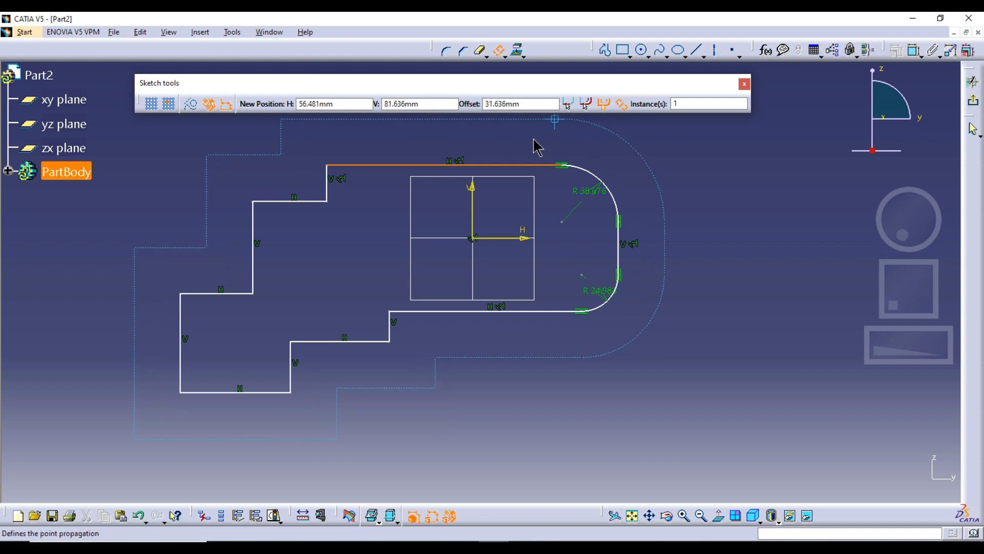
click(392, 151)
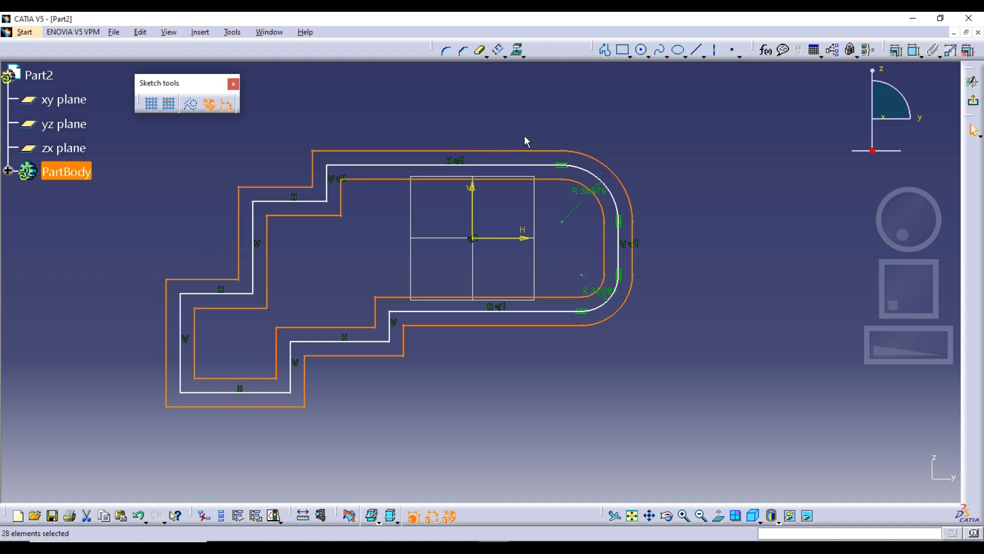
mouse_move(547, 137)
middle_down()
mouse_move(584, 137)
mouse_move(569, 167)
middle_up()
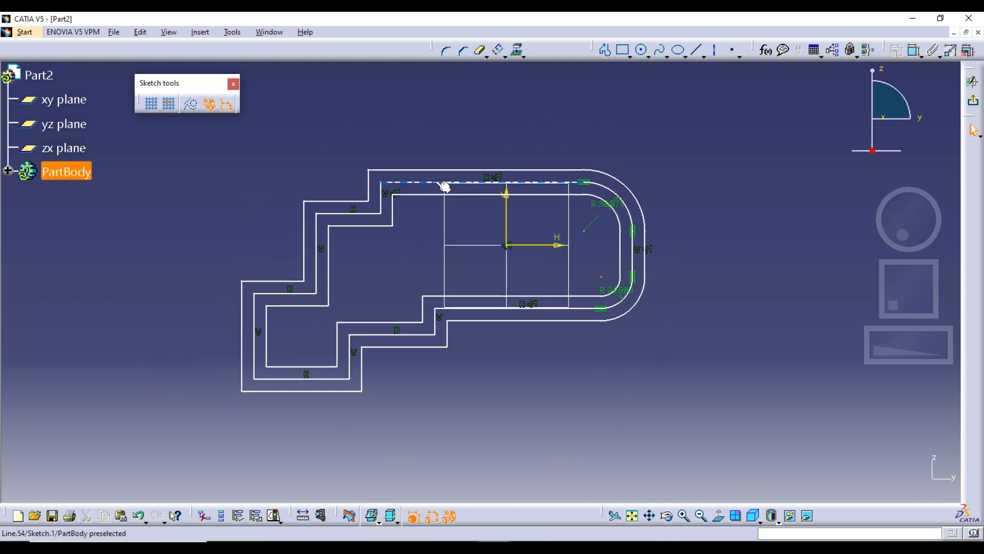
Step: Close the Sketch tools toolbar and show the available transformation commands
click(506, 57)
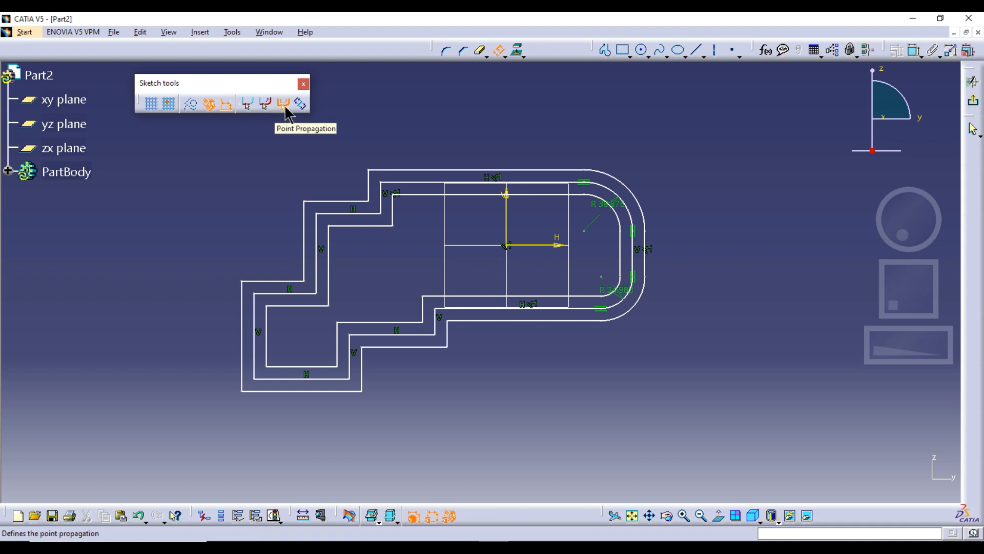
click(303, 84)
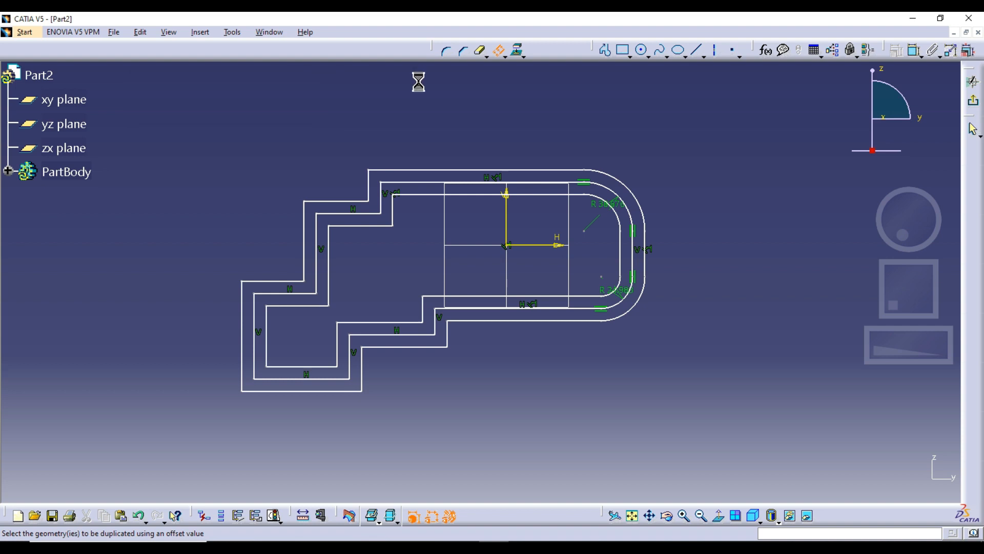
click(504, 53)
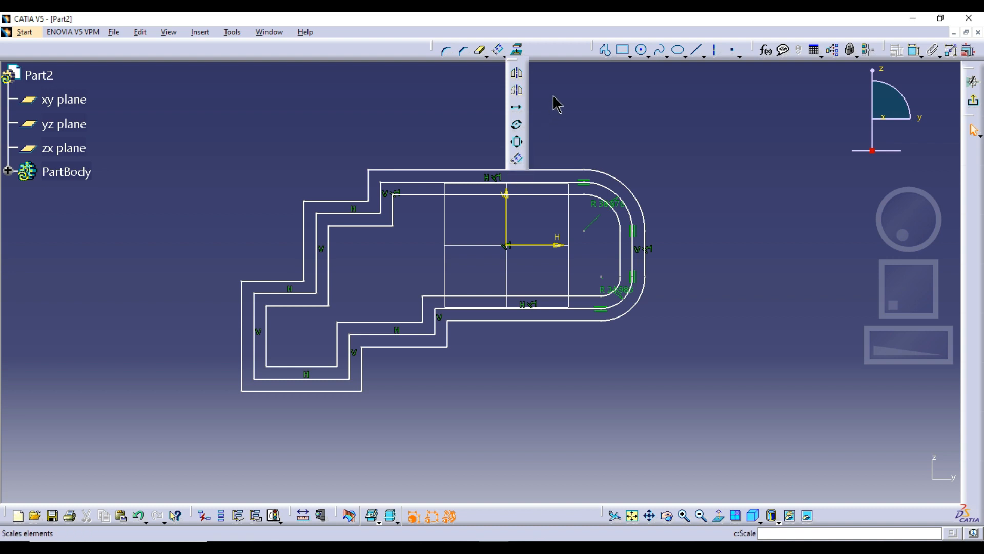
Step: Float the Operation and Constraint toolbars over the sketch area and dock Operation again
drag(432, 46, 332, 87)
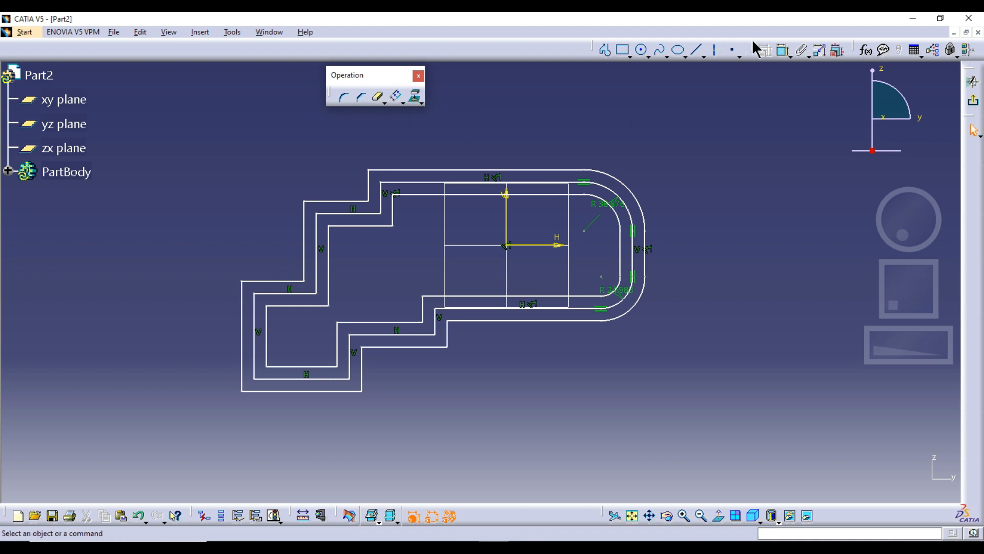
drag(518, 104, 480, 94)
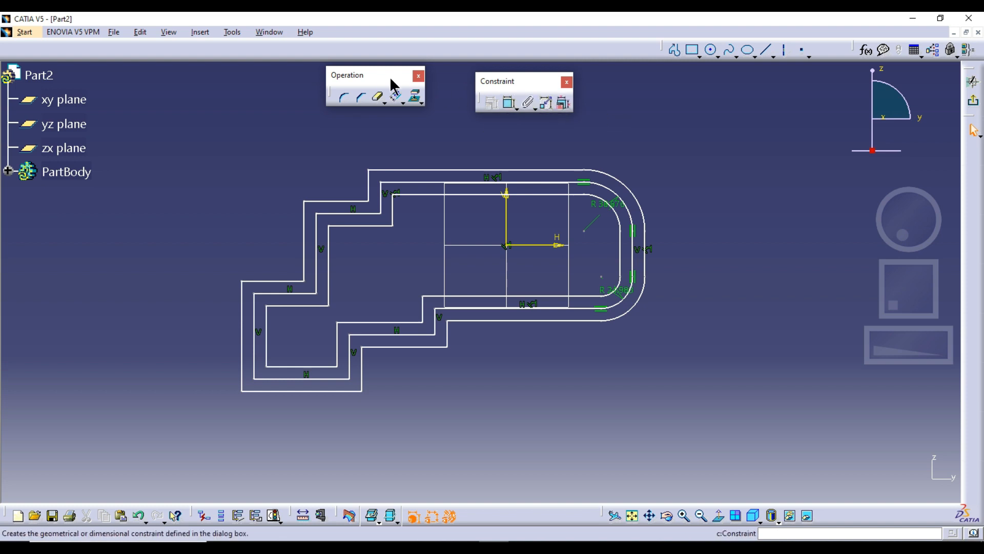
click(418, 76)
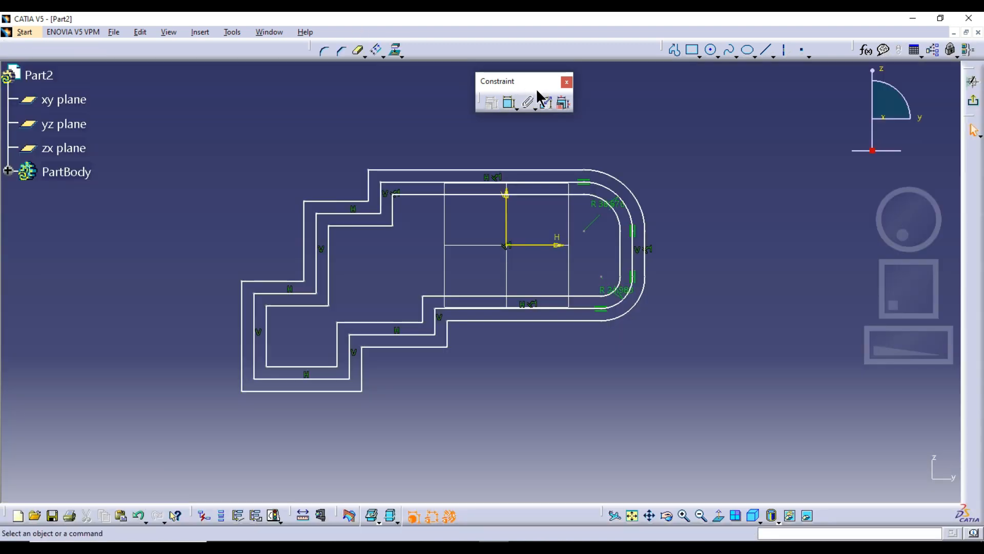